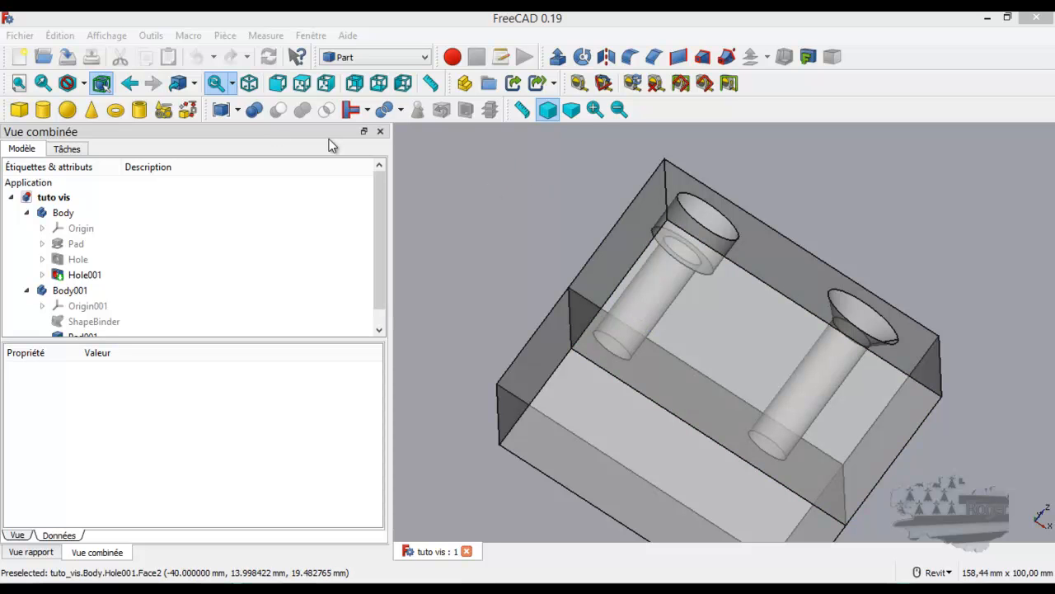
Display the model in wireframe (Filaire) and switch to the Part Design workbench with the counterbored hole's bottom circle selected
{"action": "left_click", "coordinate": [83, 82]}
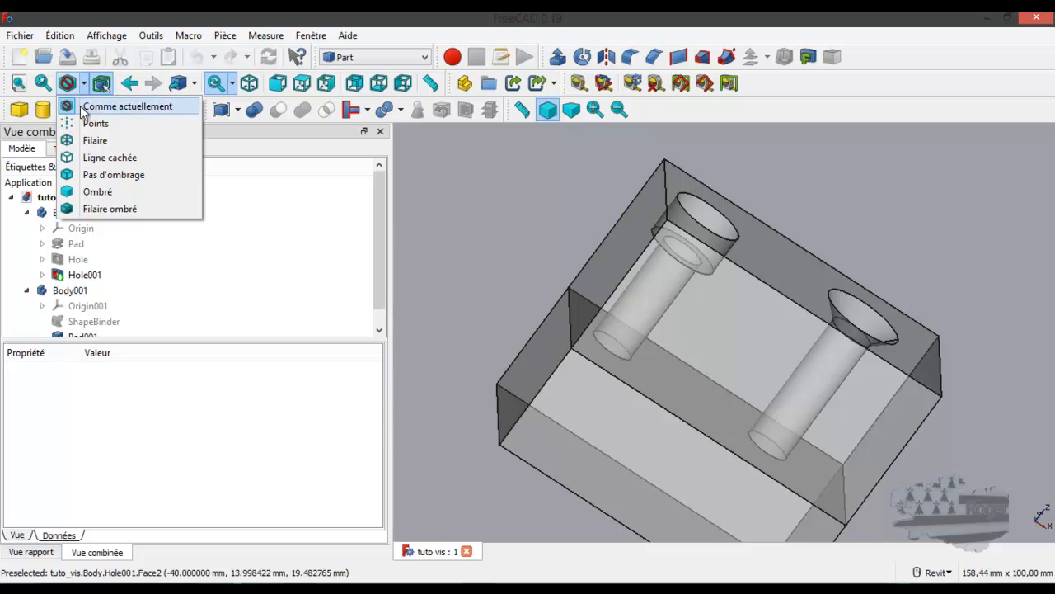
{"action": "left_click", "coordinate": [90, 141]}
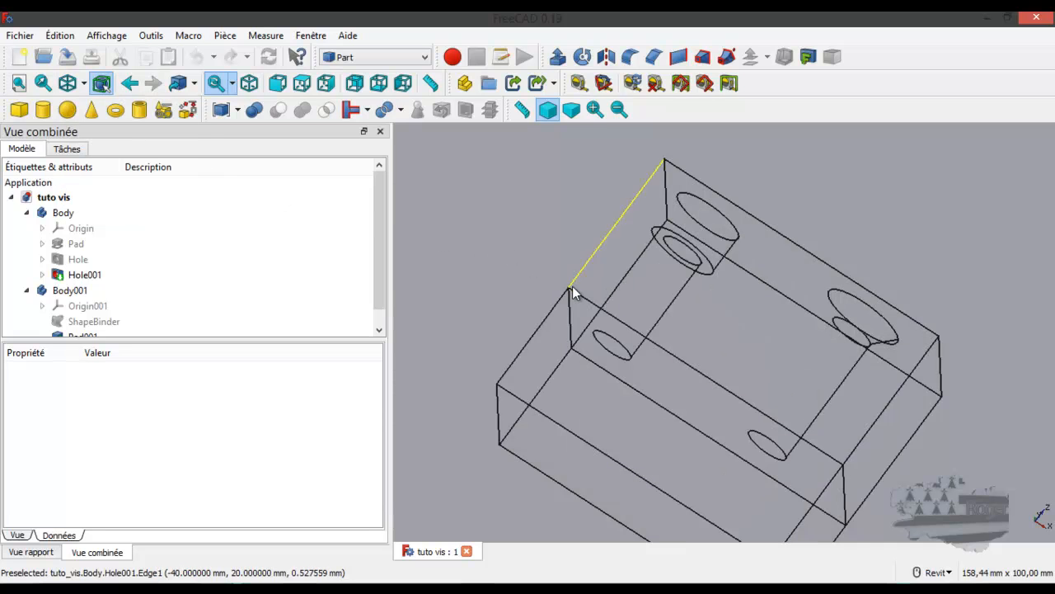
{"action": "left_click", "coordinate": [611, 344]}
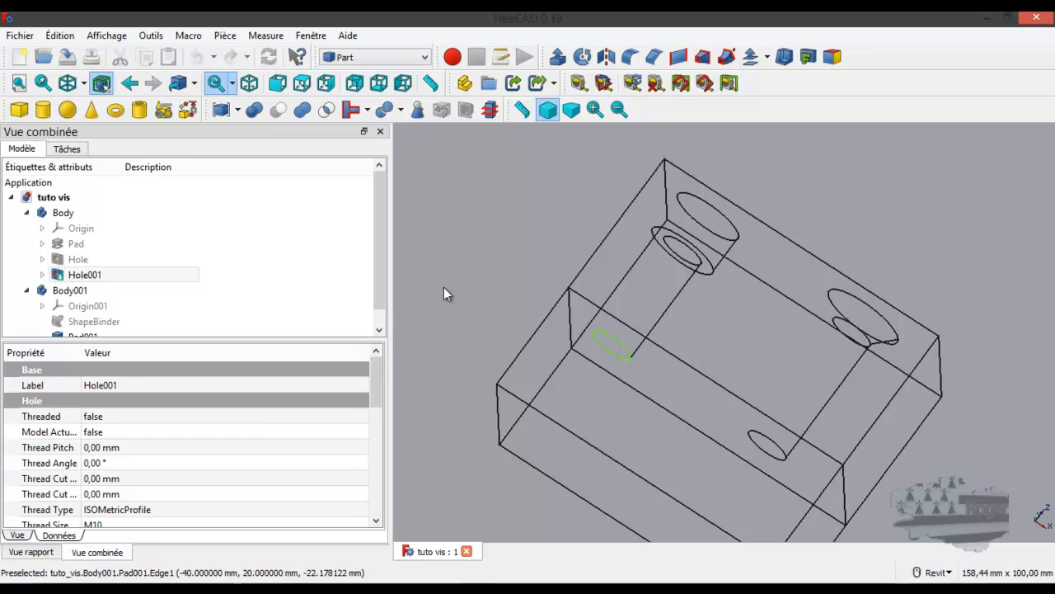
{"action": "left_click", "coordinate": [401, 59]}
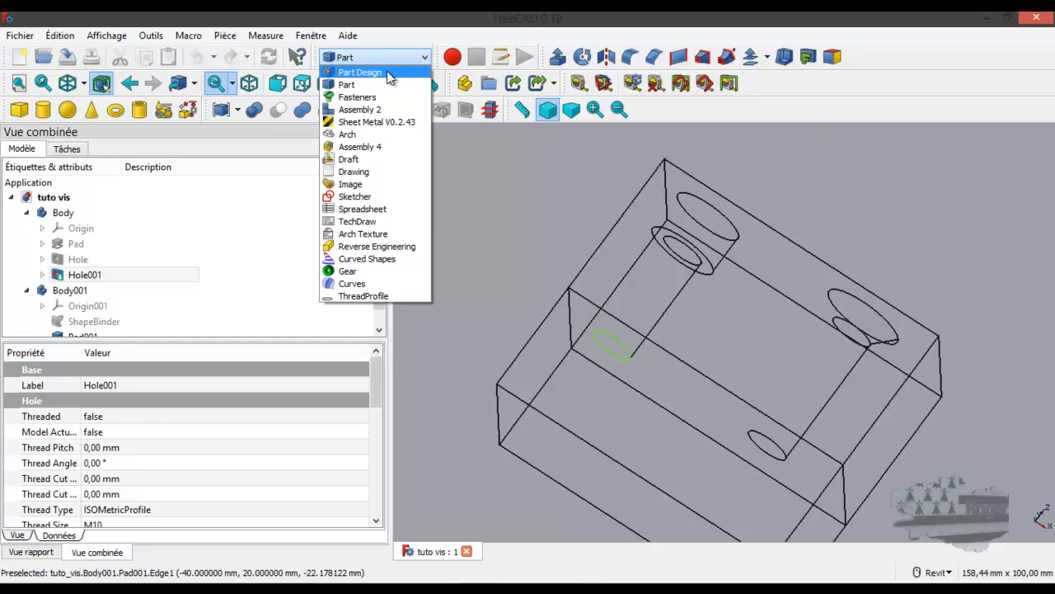
{"action": "left_click", "coordinate": [387, 75]}
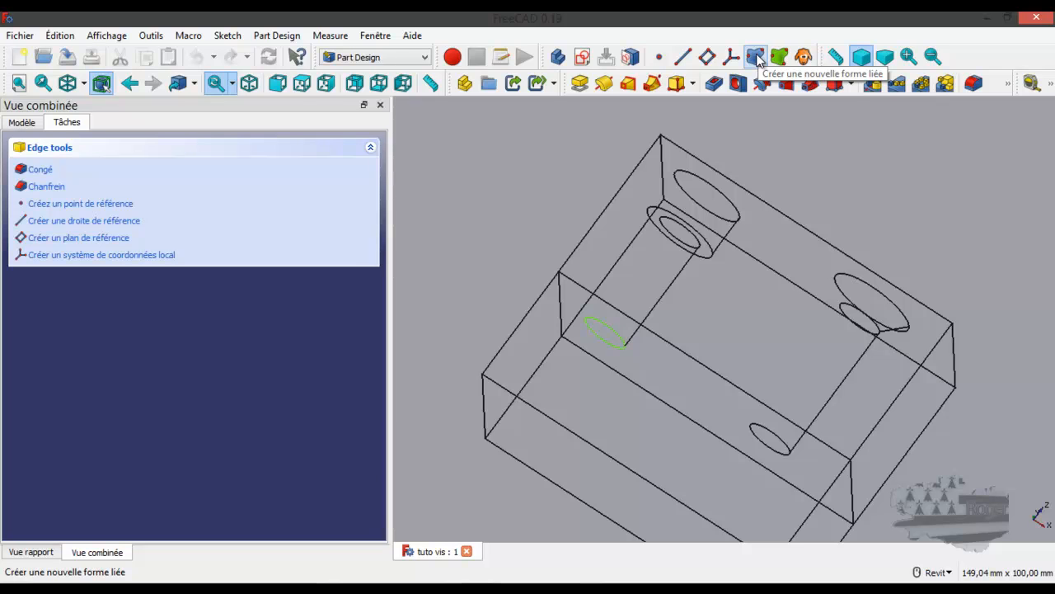
Try to create a shape binder from the hole's bottom circle, and make Body001 the active body
{"action": "left_click", "coordinate": [757, 58]}
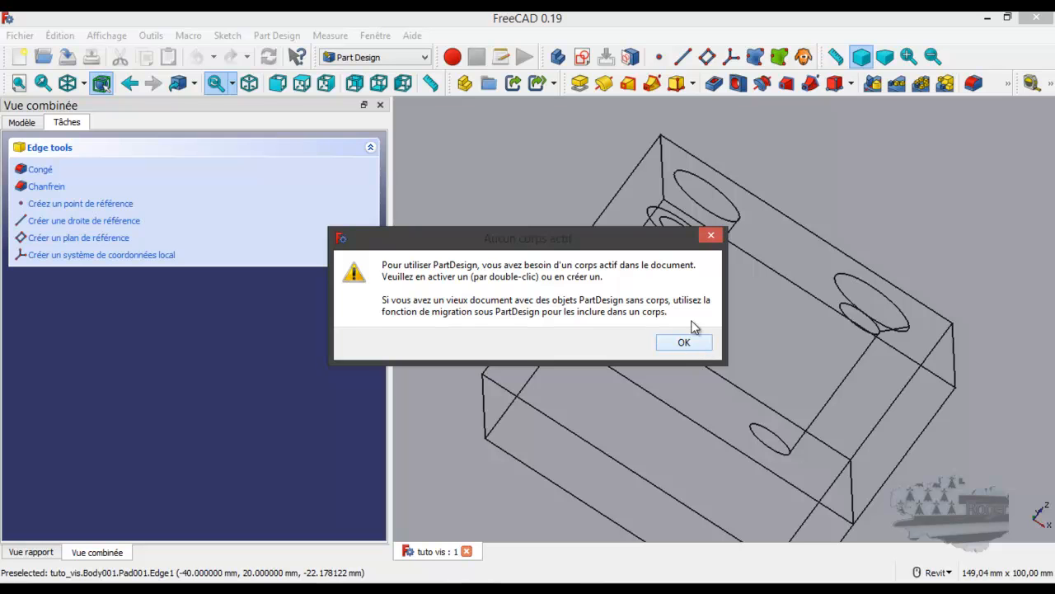
{"action": "left_click", "coordinate": [710, 236]}
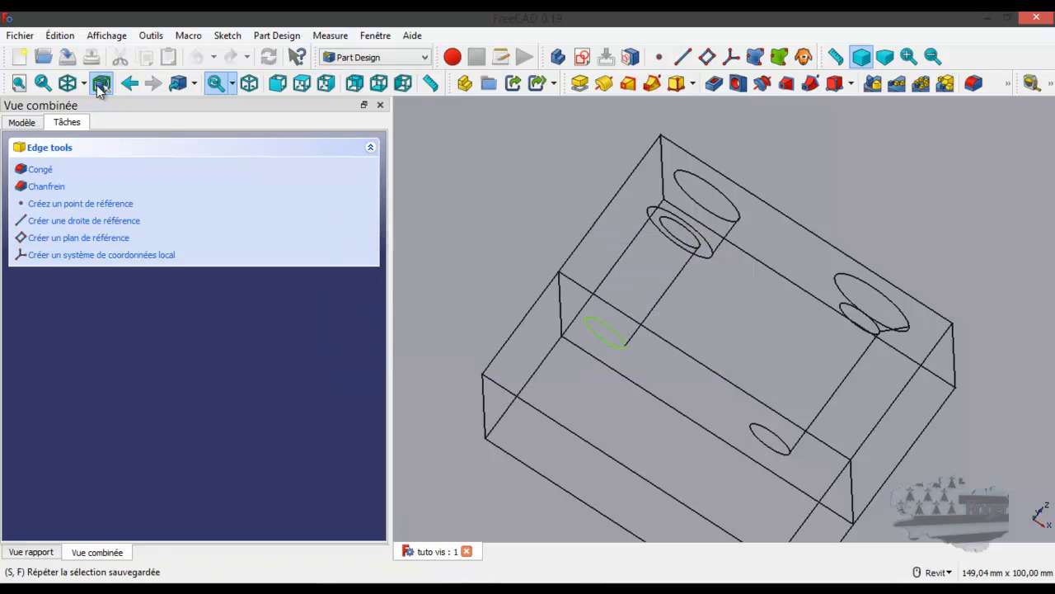
{"action": "left_click", "coordinate": [21, 122]}
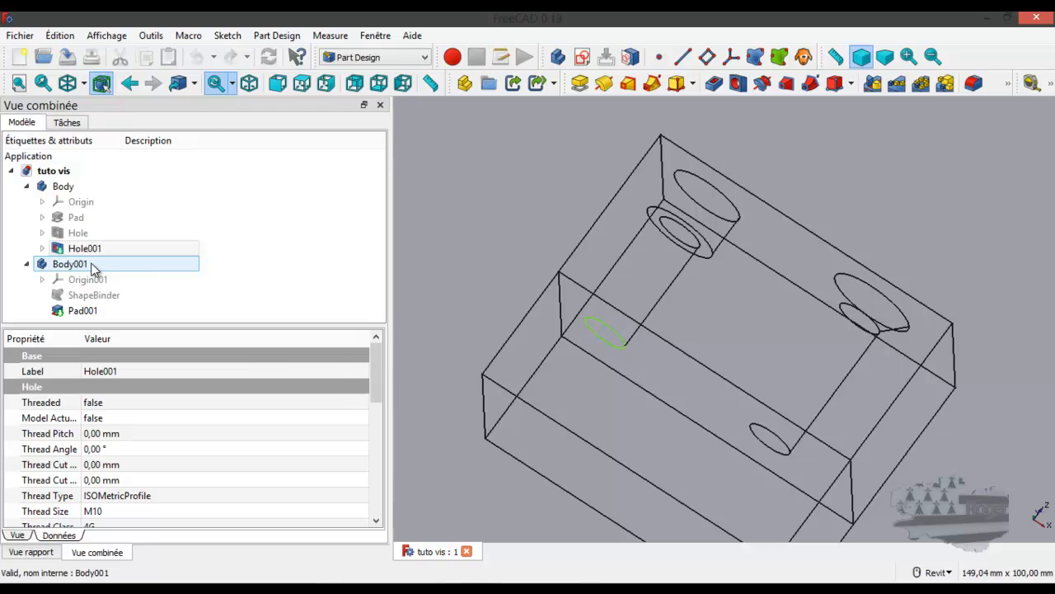
{"action": "left_click", "coordinate": [71, 264]}
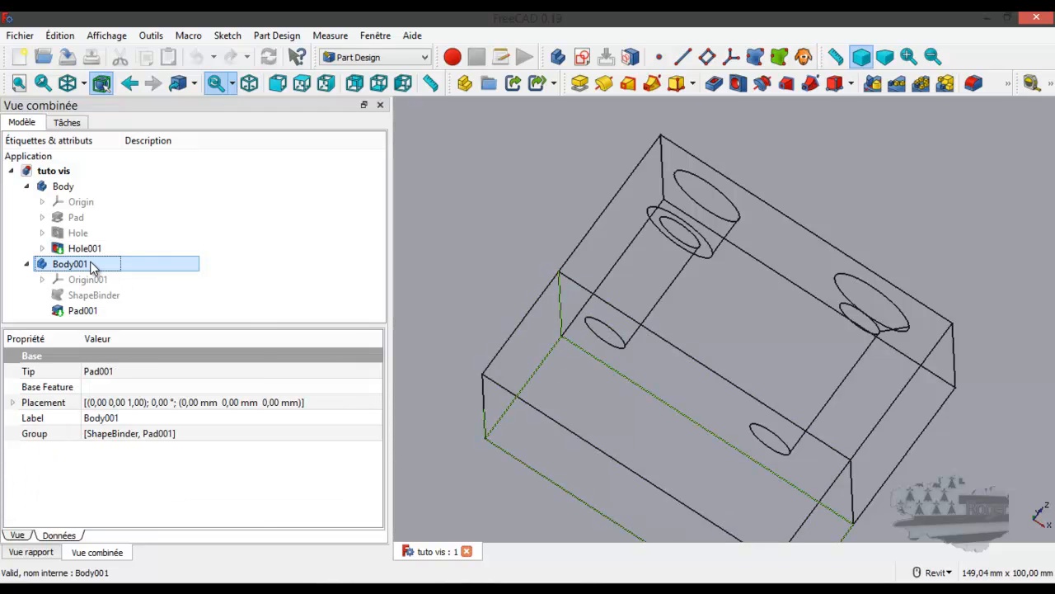
{"action": "right_click", "coordinate": [92, 267]}
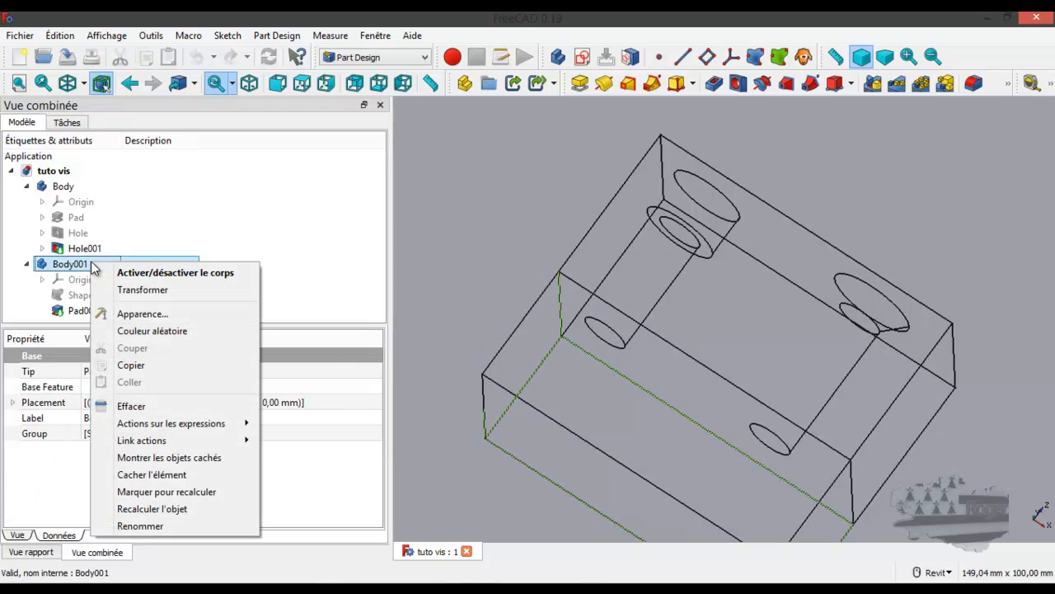
{"action": "left_click", "coordinate": [130, 274]}
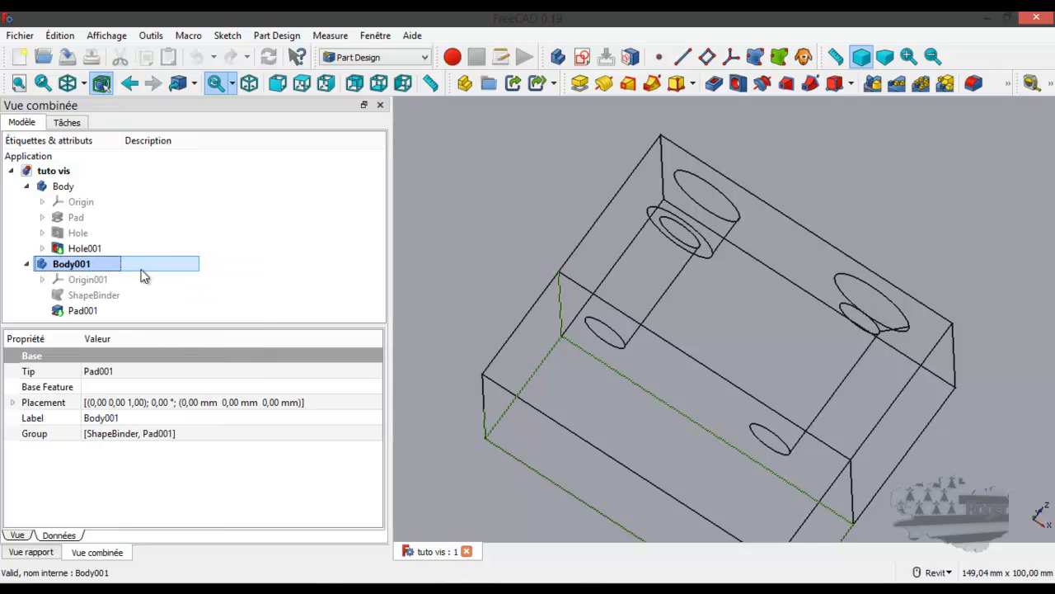
Create a shape binder in Body001 from the bottom circular edge of the counterbored hole
{"action": "left_click", "coordinate": [582, 329]}
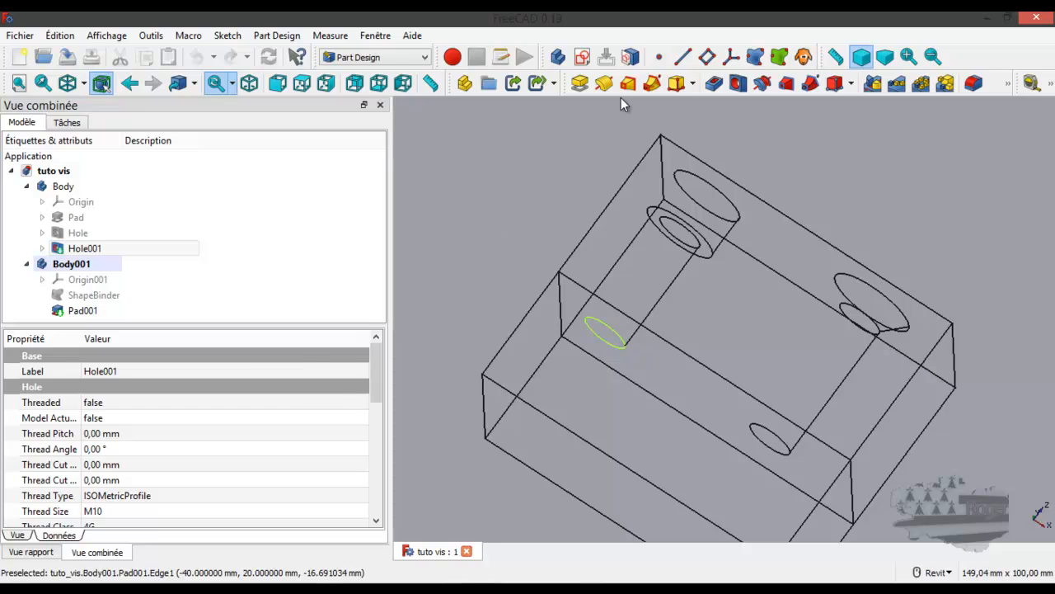
{"action": "left_click", "coordinate": [755, 56]}
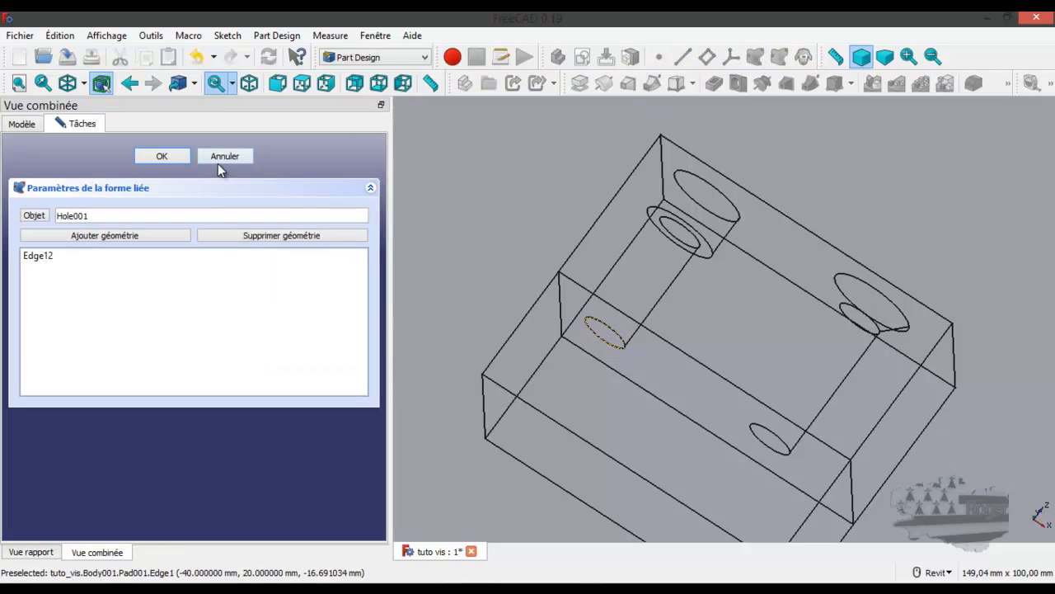
{"action": "left_click", "coordinate": [163, 155]}
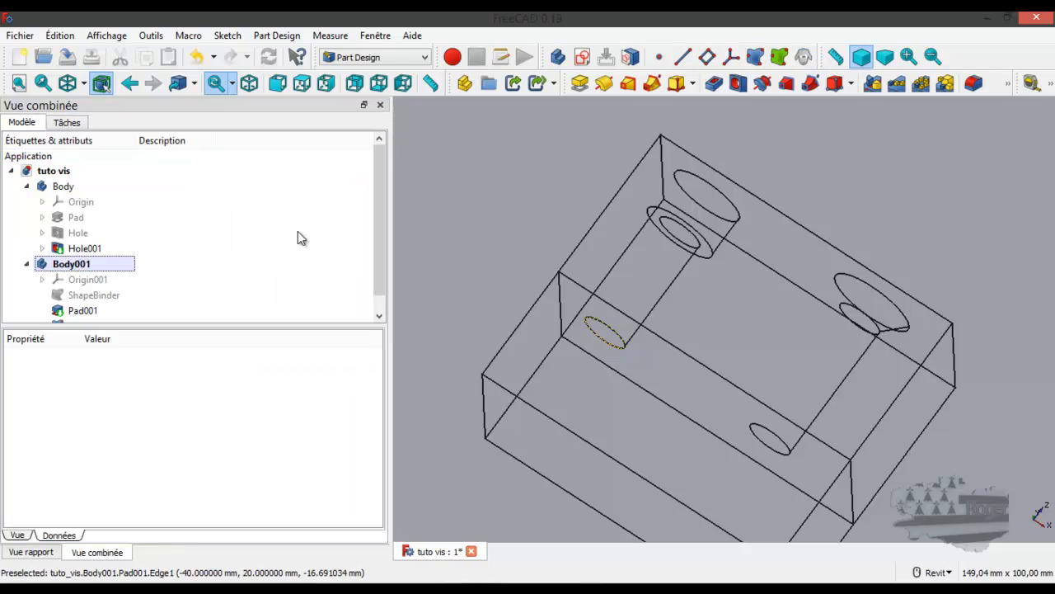
{"action": "left_click_drag", "start_coordinate": [378, 233], "coordinate": [379, 251]}
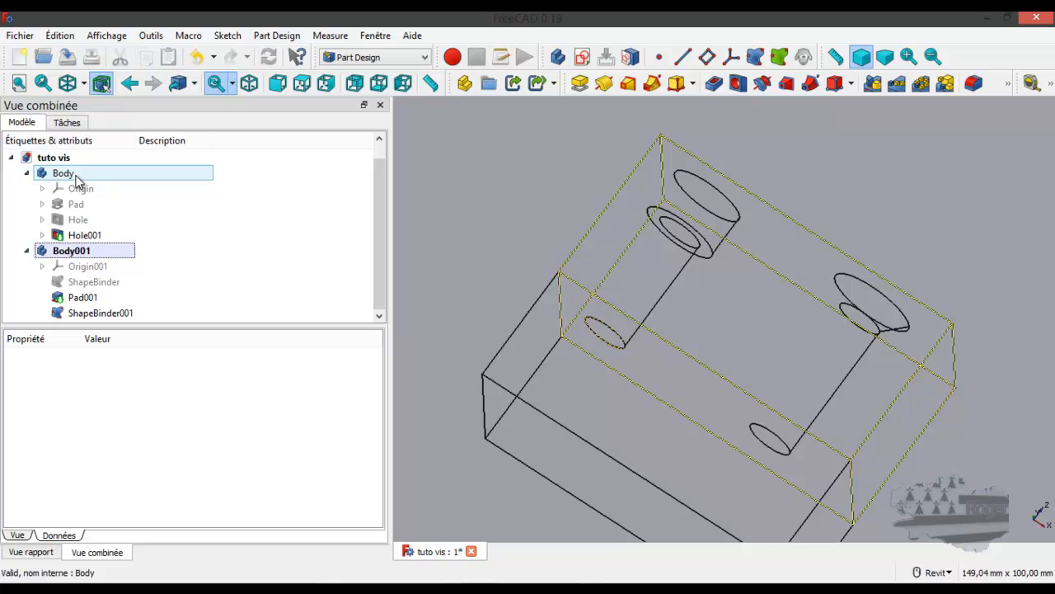
{"action": "right_click", "coordinate": [95, 251]}
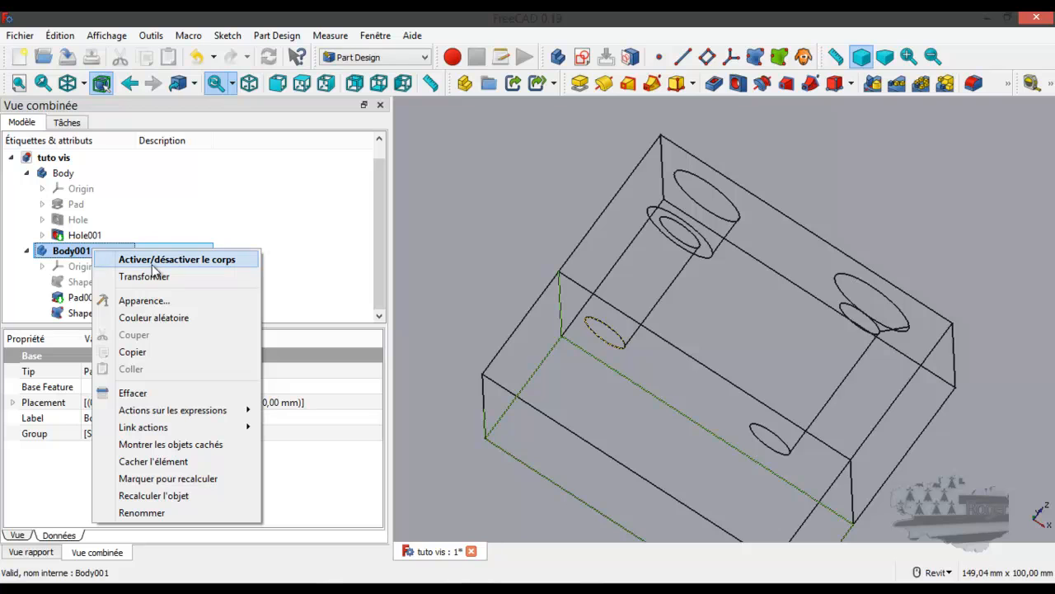
{"action": "left_click", "coordinate": [72, 254]}
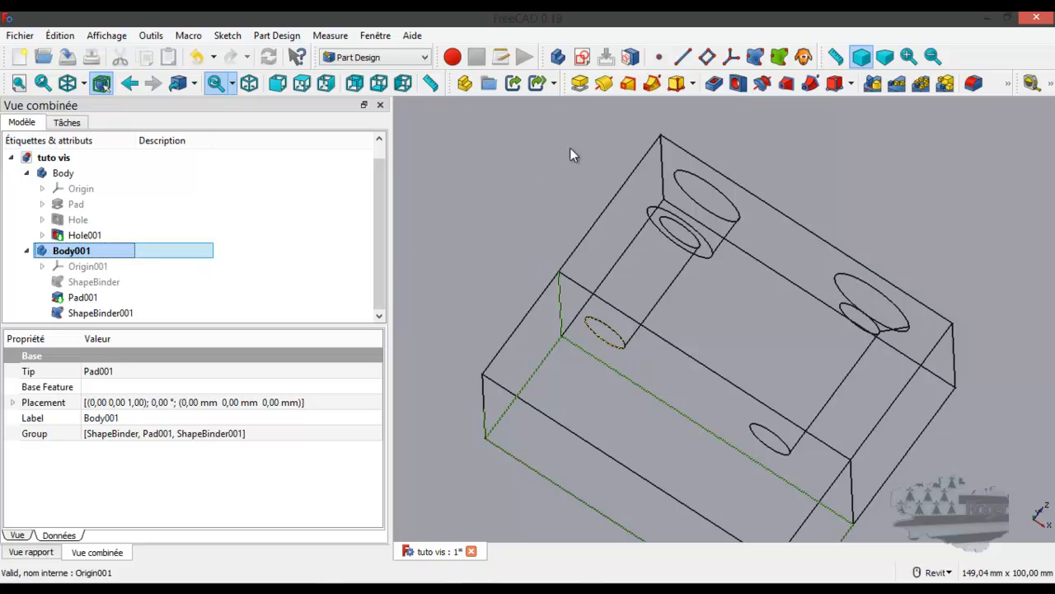
Create a new sketch on Body001's XY plane and close it empty
{"action": "left_click", "coordinate": [583, 57]}
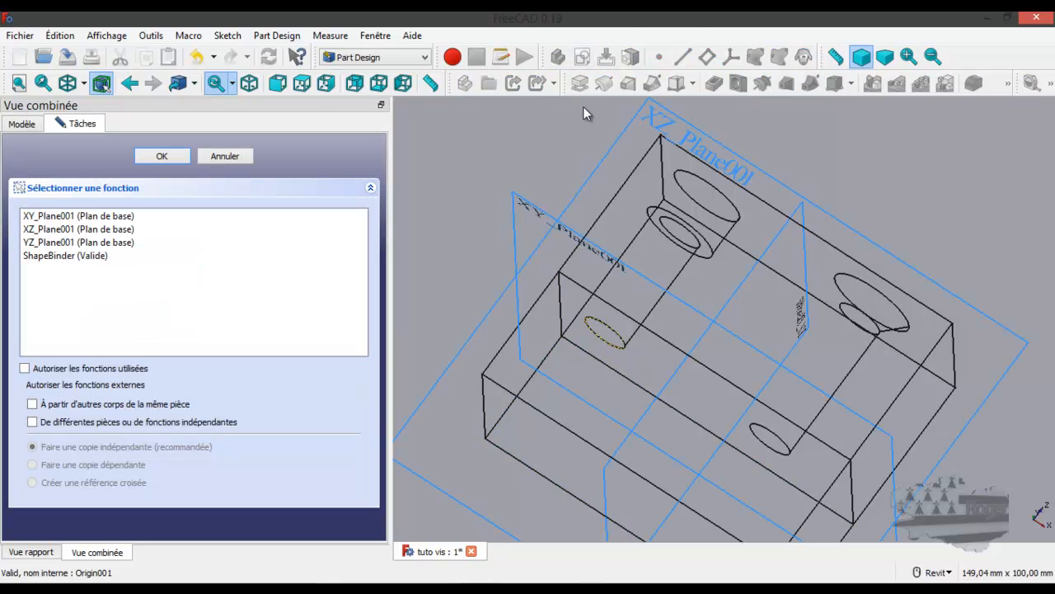
{"action": "middle_click_drag", "start_coordinate": [633, 324], "coordinate": [553, 296], "text": "shift"}
{"action": "left_click", "coordinate": [528, 304]}
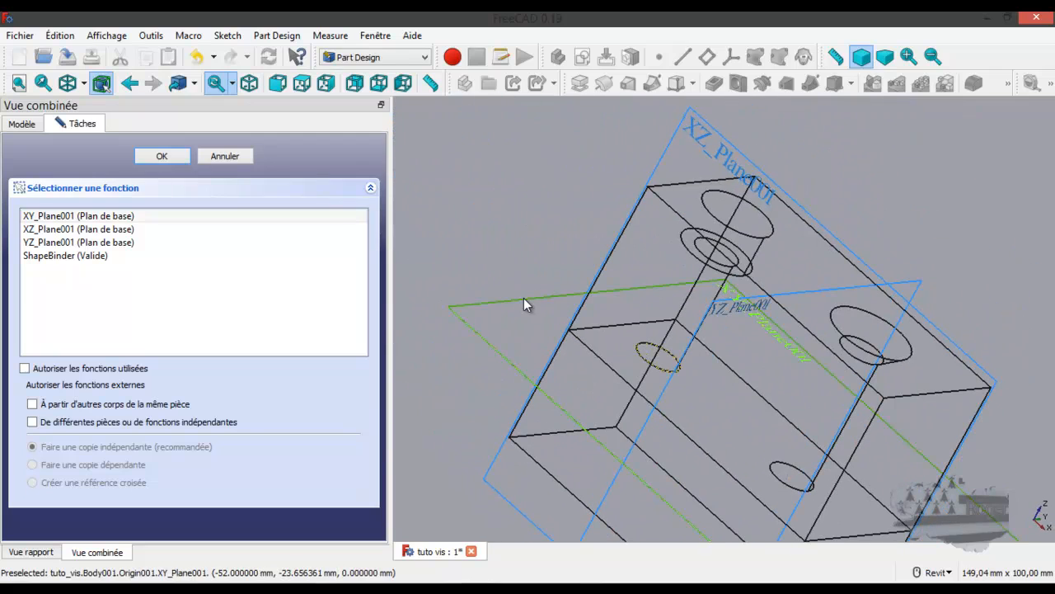
{"action": "left_click", "coordinate": [169, 157]}
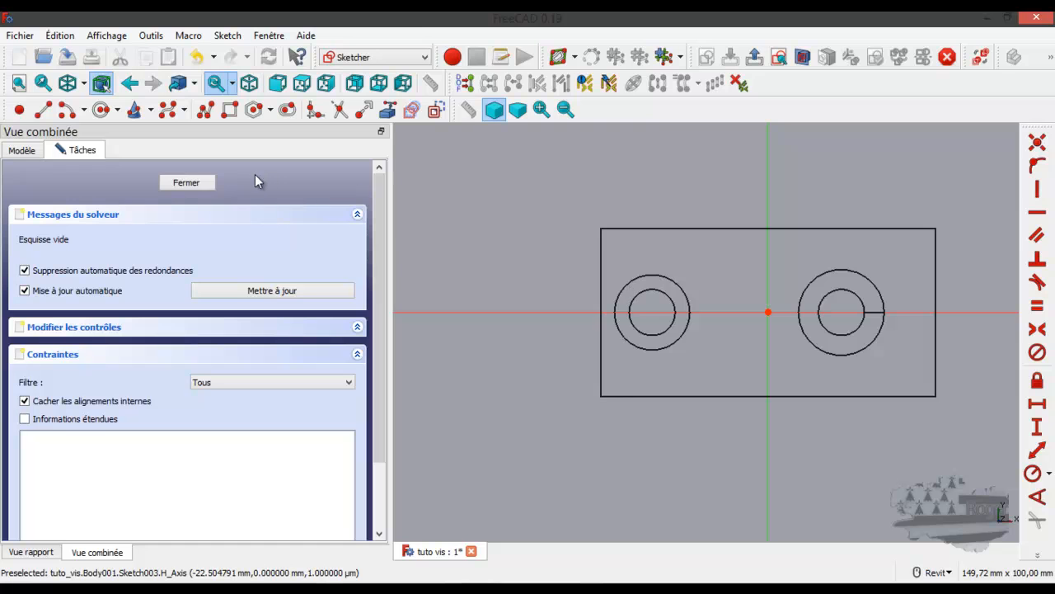
{"action": "left_click", "coordinate": [188, 182]}
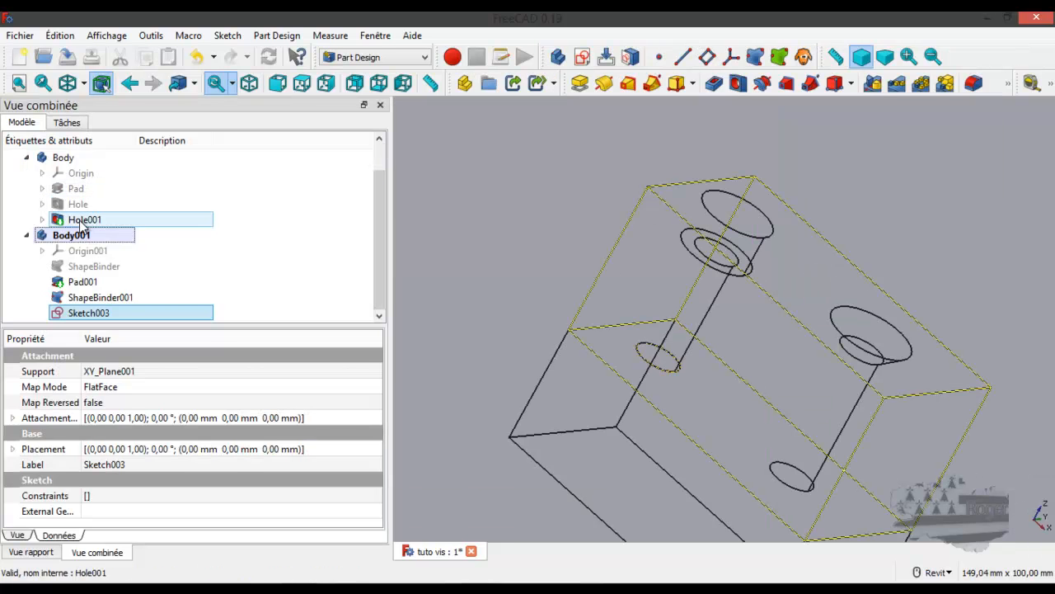
Hide Hole001 and reopen the empty sketch in Body001 for editing
{"action": "left_click", "coordinate": [80, 221]}
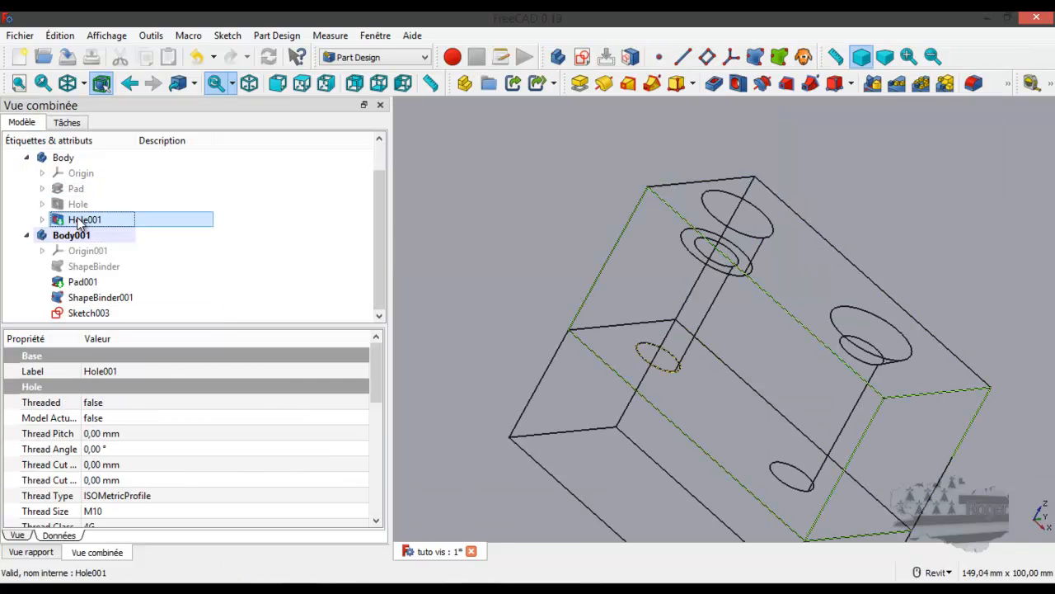
{"action": "key", "text": "space"}
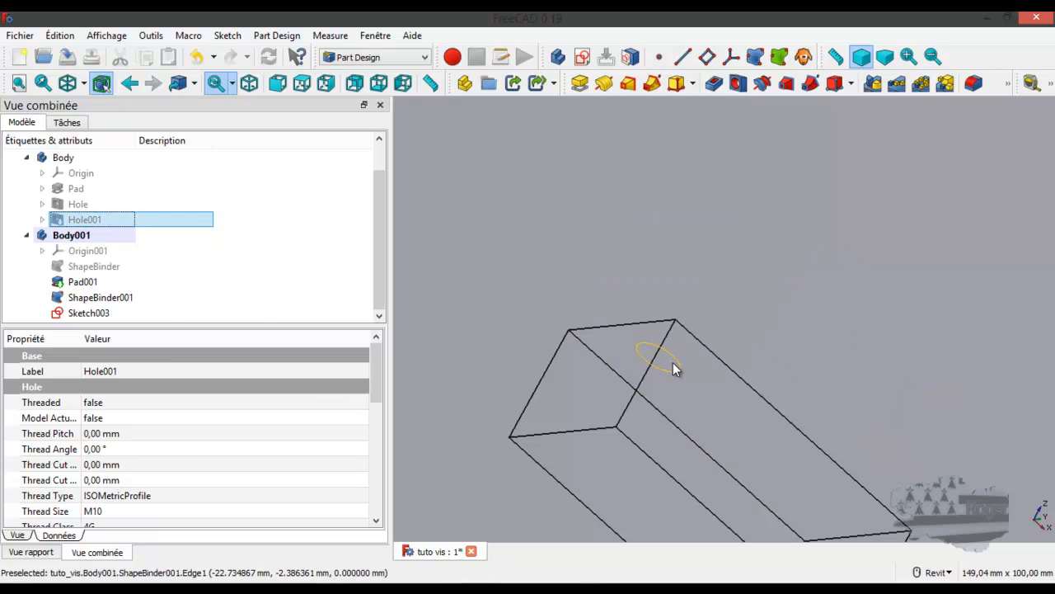
{"action": "left_click", "coordinate": [95, 316]}
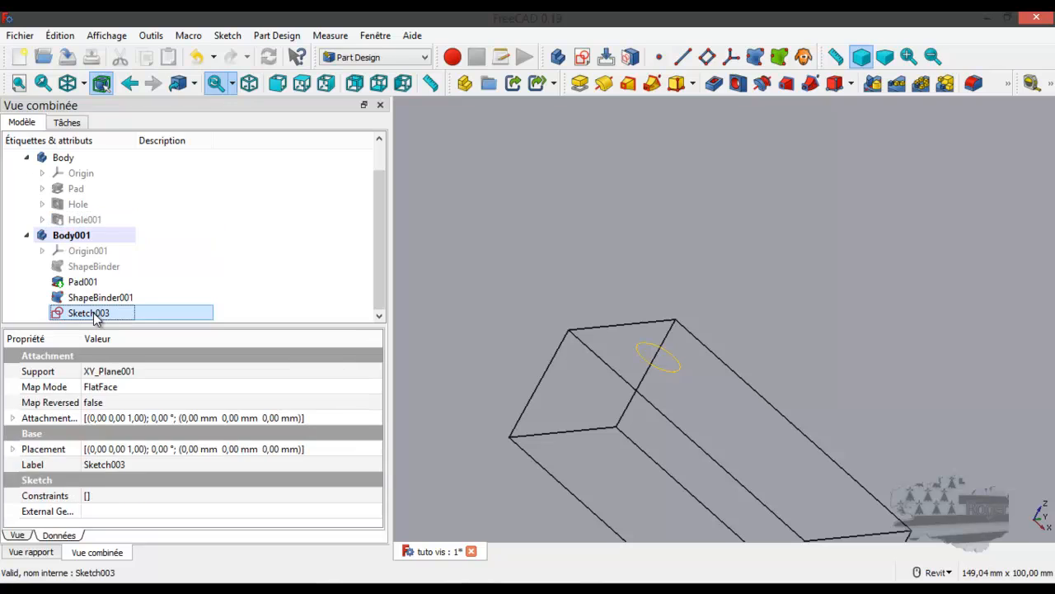
{"action": "double_click", "coordinate": [95, 315]}
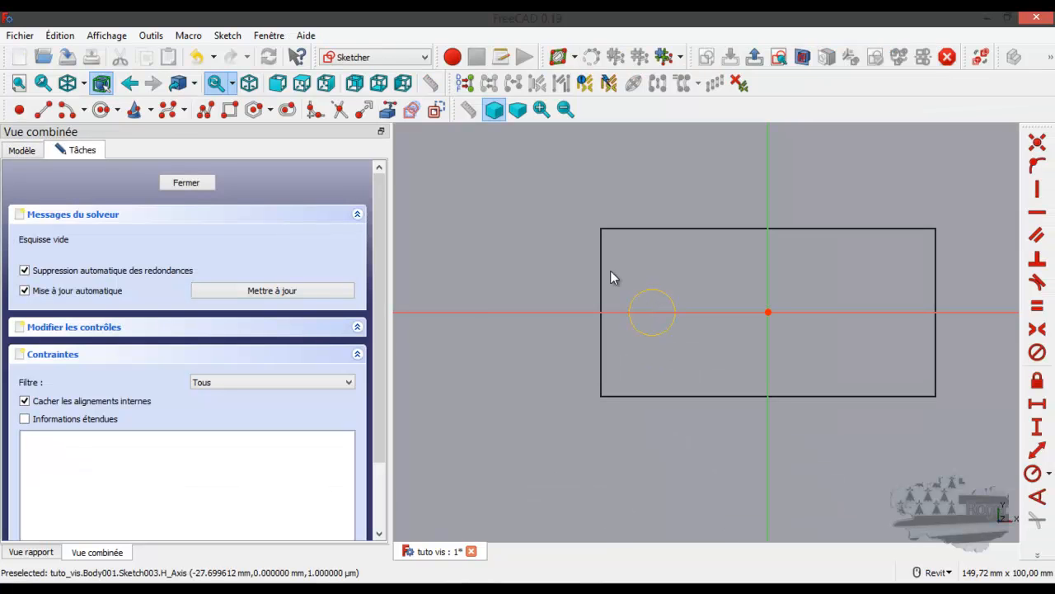
Link the shape binder's circle as external geometry, draw a smaller circle on its centre, and close the sketch
{"action": "left_click", "coordinate": [389, 114]}
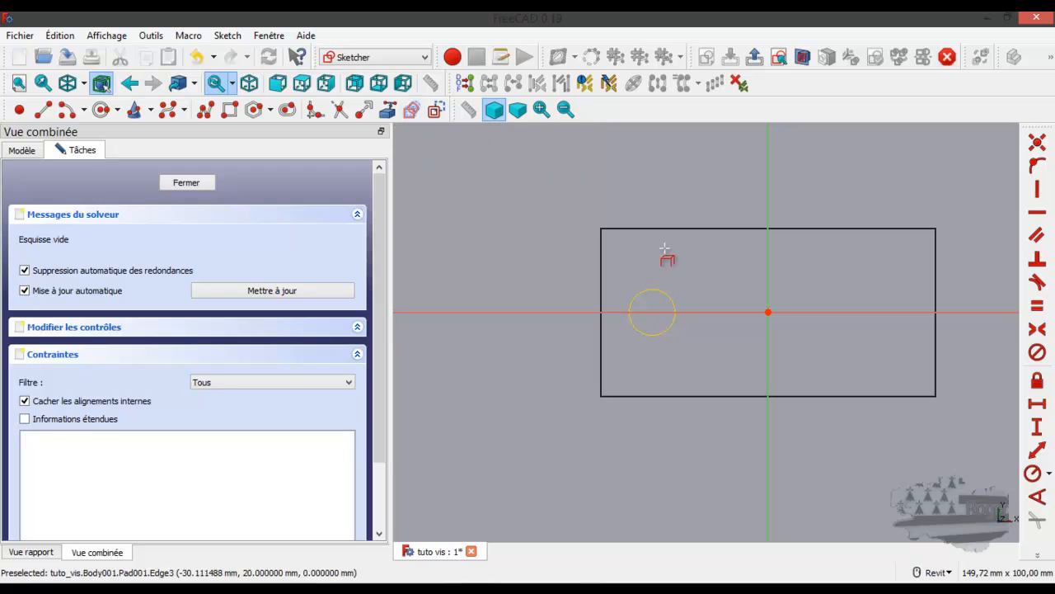
{"action": "left_click", "coordinate": [663, 292]}
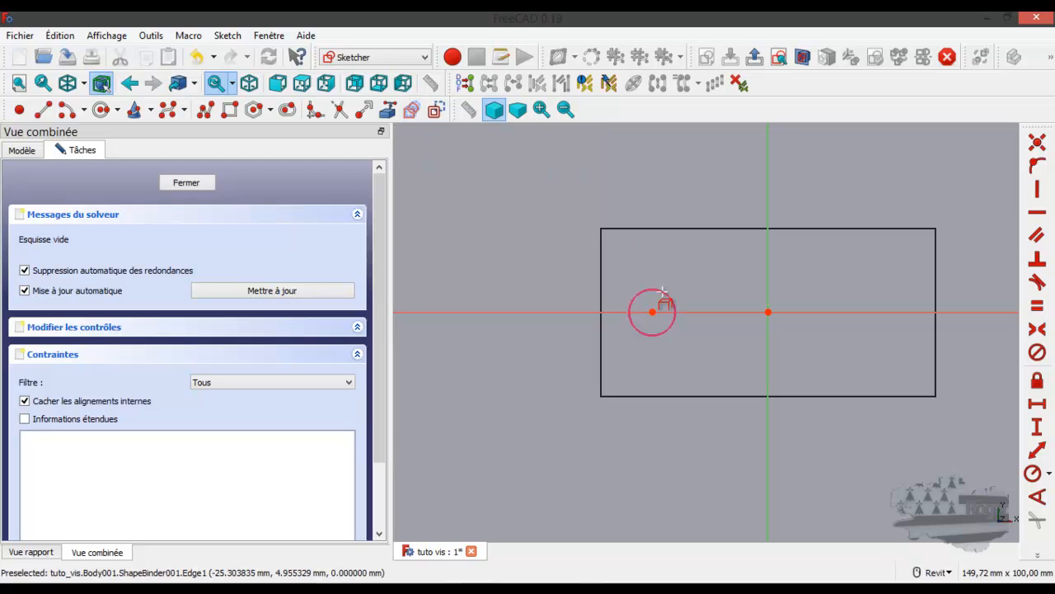
{"action": "left_click", "coordinate": [102, 112]}
{"action": "left_click", "coordinate": [652, 312]}
{"action": "left_click", "coordinate": [662, 318]}
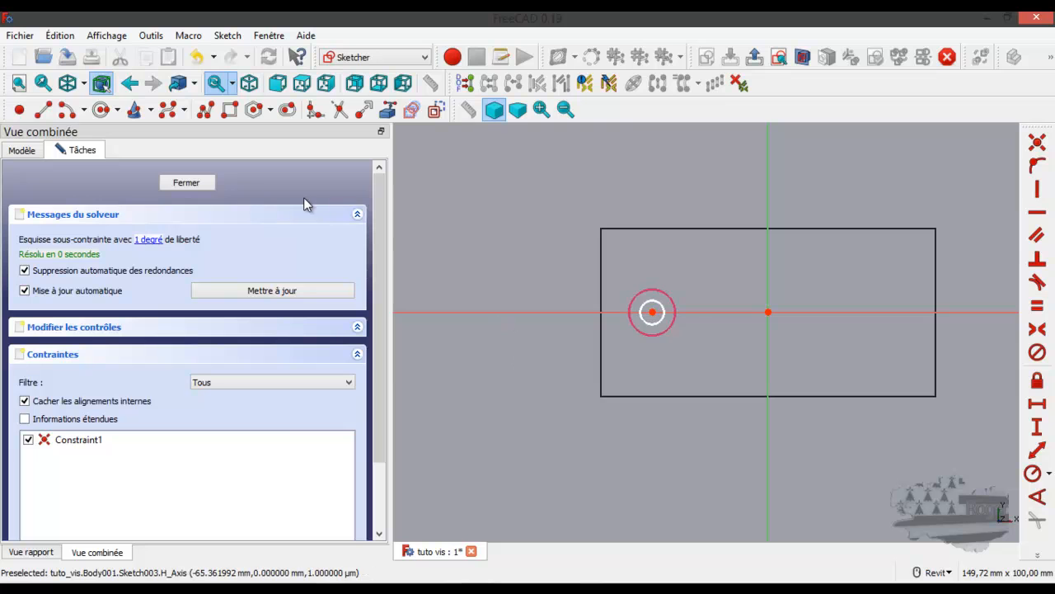
{"action": "left_click", "coordinate": [201, 182]}
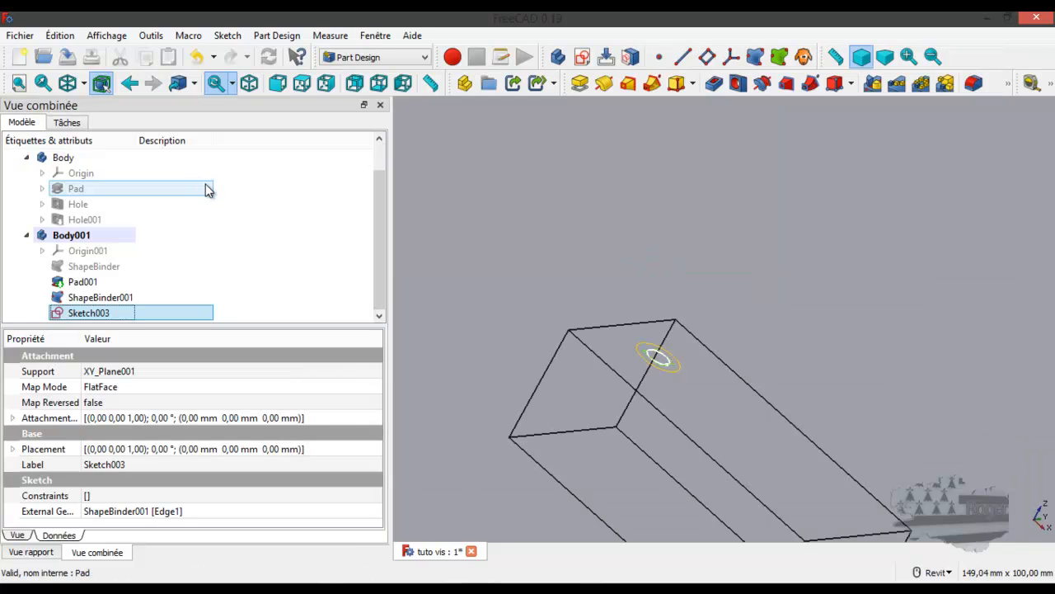
Display the model as shaded with edges (Filaire ombré)
{"action": "middle_click_drag", "start_coordinate": [708, 241], "coordinate": [734, 284], "text": "shift"}
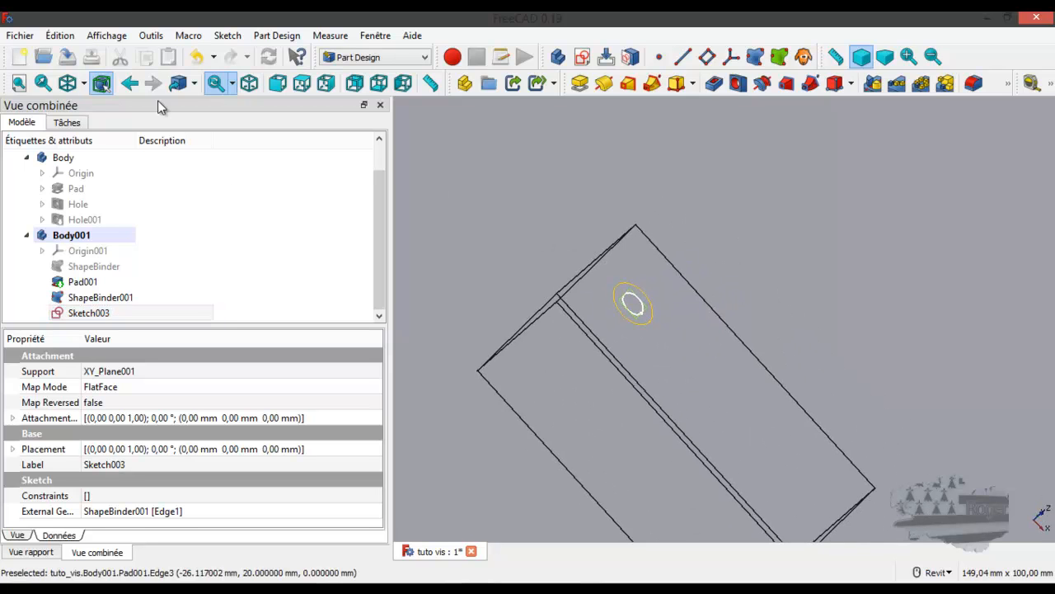
{"action": "left_click", "coordinate": [83, 83]}
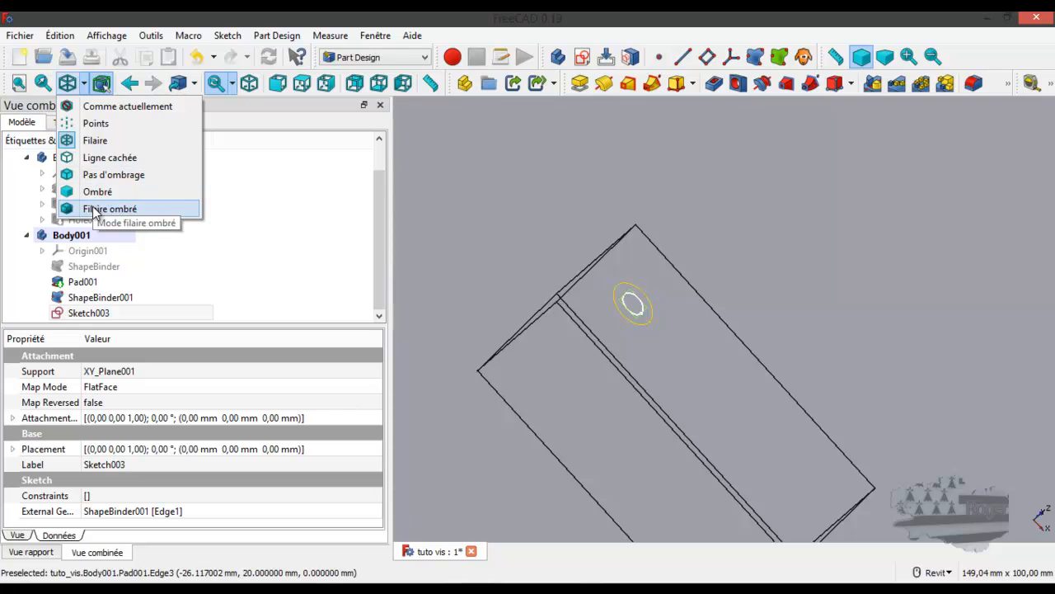
{"action": "left_click", "coordinate": [99, 209]}
{"action": "mouse_move", "coordinate": [622, 382]}
{"action": "middle_mouse_down", "text": "shift"}
{"action": "mouse_move", "coordinate": [636, 365]}
{"action": "mouse_move", "coordinate": [679, 353]}
{"action": "mouse_move", "coordinate": [660, 397]}
{"action": "middle_mouse_up", "text": "shift"}
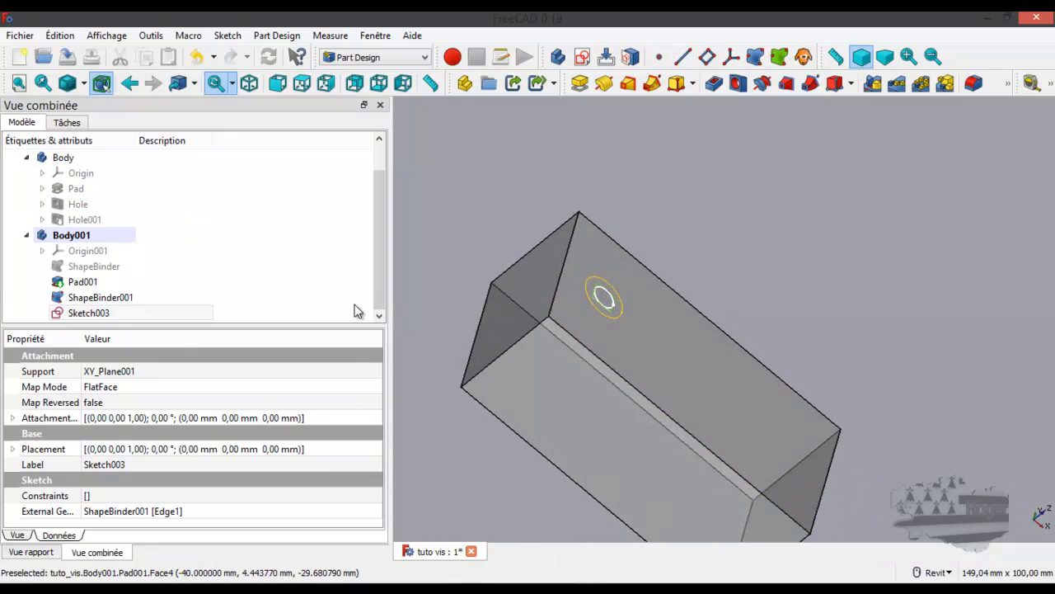
Delete ShapeBinder001 from Body001 despite its link to the sketch
{"action": "left_click", "coordinate": [82, 300]}
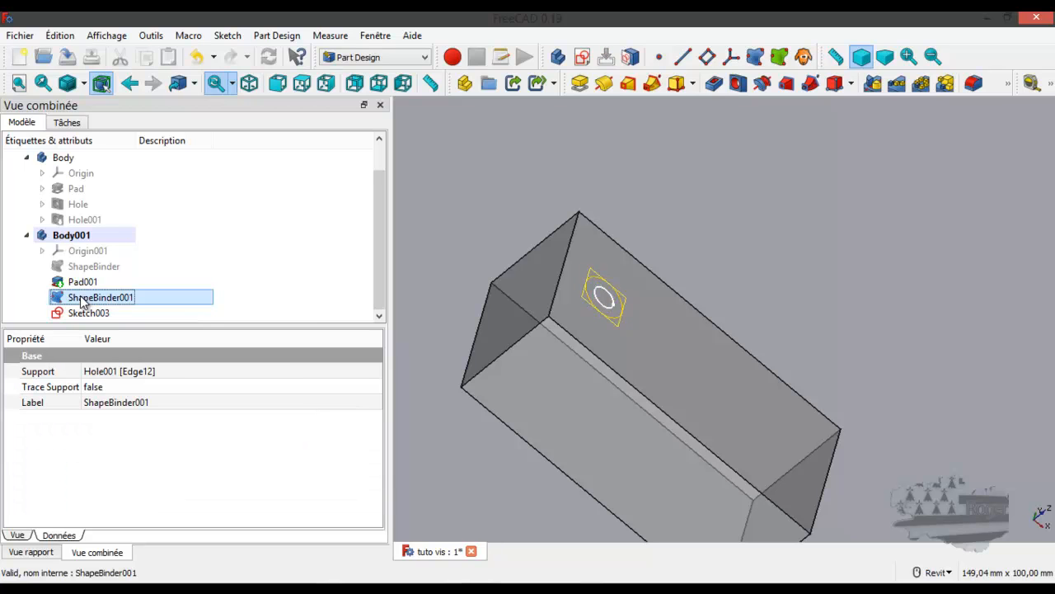
{"action": "key", "text": "space"}
{"action": "key", "text": "space"}
{"action": "key", "text": "Delete"}
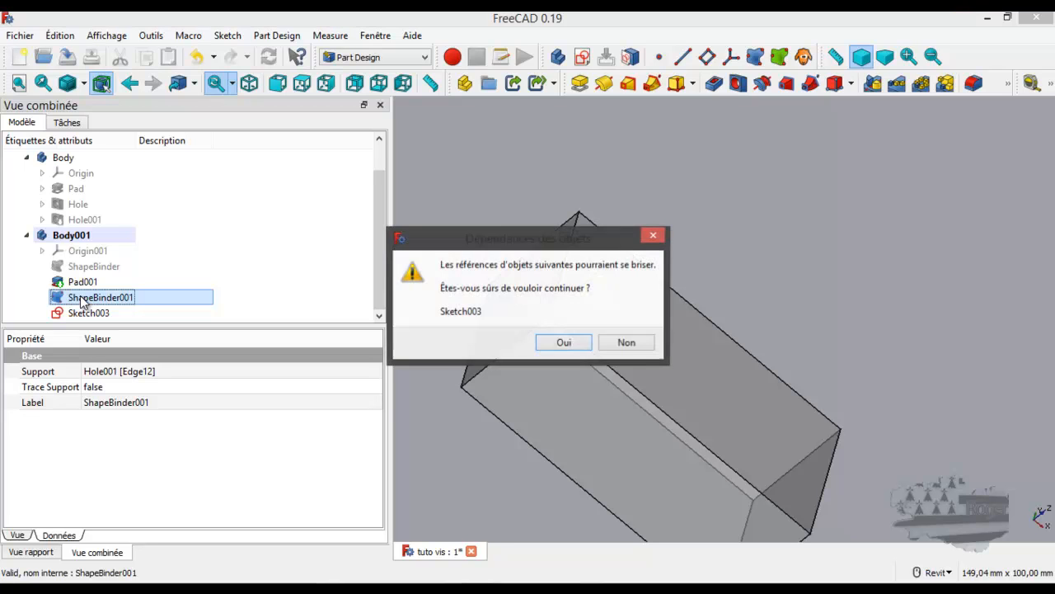
{"action": "left_click", "coordinate": [545, 345]}
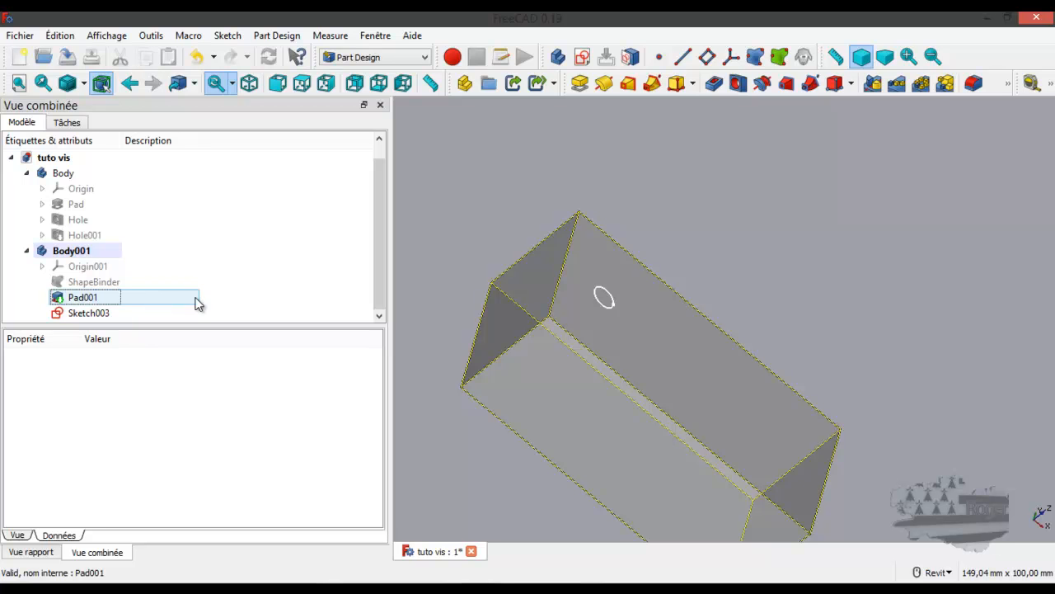
Show Hole001 of the first body again and select Sketch003 in Body001
{"action": "middle_click_drag", "start_coordinate": [642, 344], "coordinate": [615, 253], "text": "shift"}
{"action": "scroll", "coordinate": [644, 302], "scroll_direction": "up", "scroll_amount": 4}
{"action": "scroll", "coordinate": [589, 346], "scroll_direction": "down", "scroll_amount": 4}
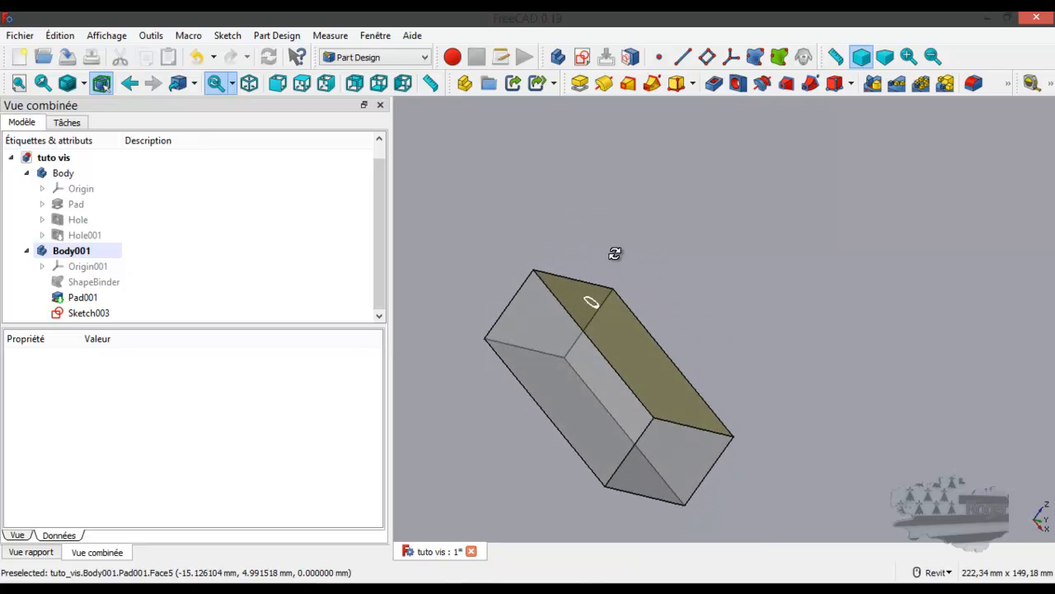
{"action": "left_click", "coordinate": [85, 236]}
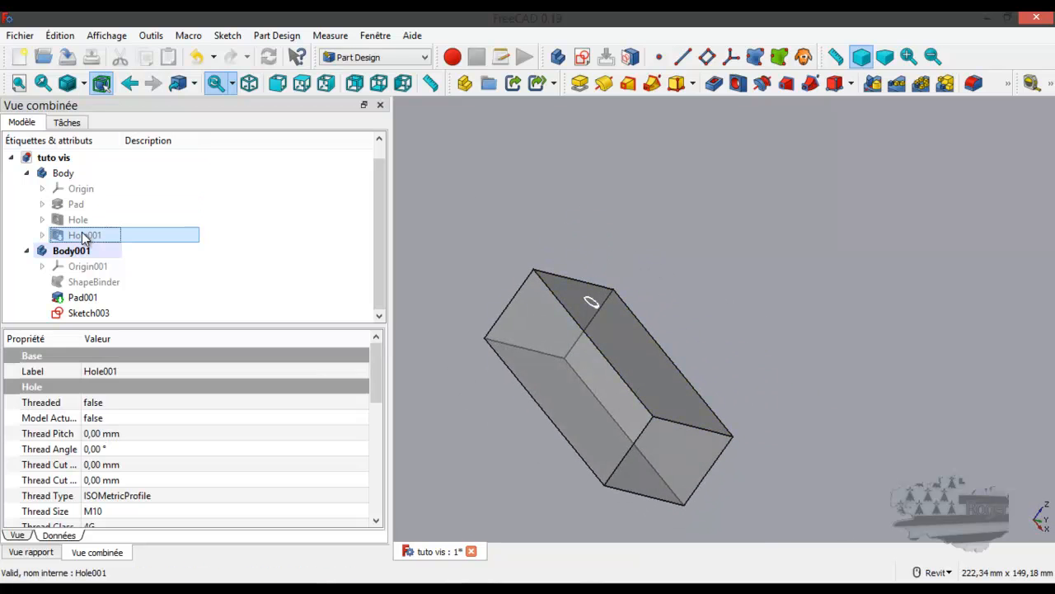
{"action": "key", "text": "space"}
{"action": "middle_click_drag", "start_coordinate": [520, 374], "coordinate": [608, 415], "text": "shift"}
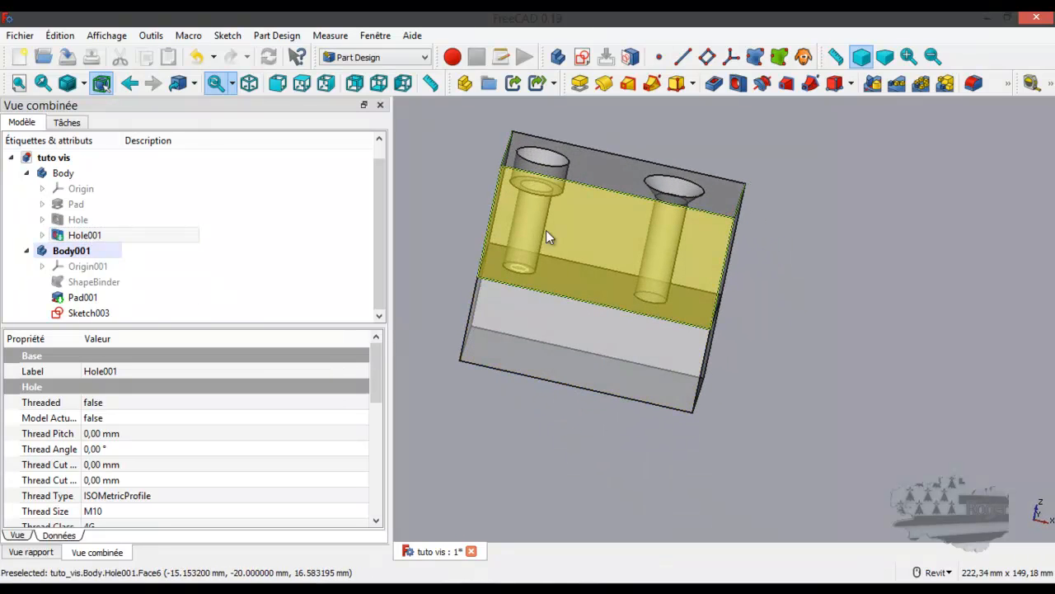
{"action": "scroll", "coordinate": [515, 198], "scroll_direction": "up", "scroll_amount": 3}
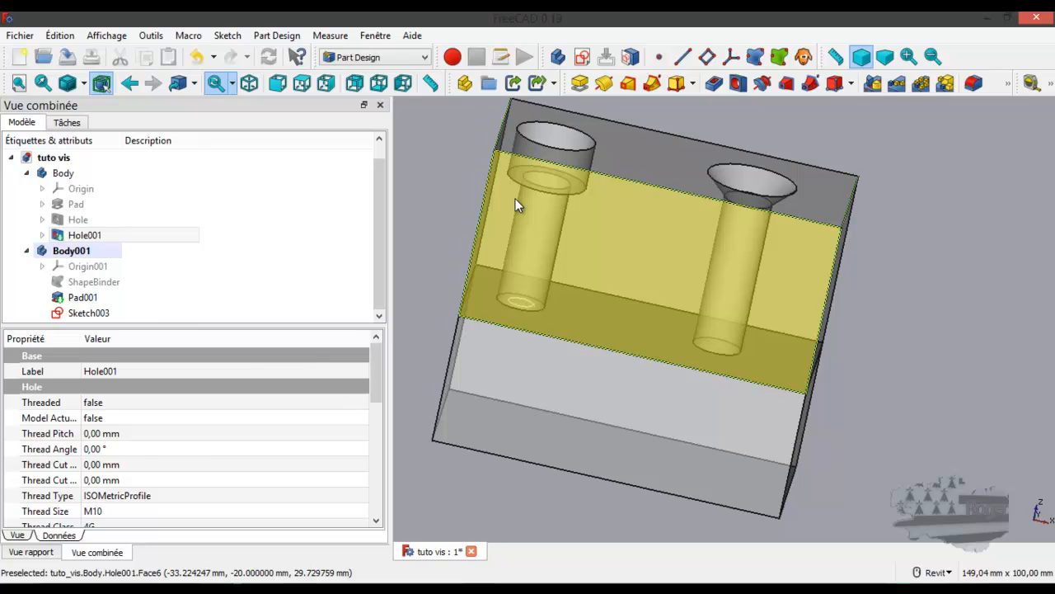
{"action": "left_click", "coordinate": [103, 313]}
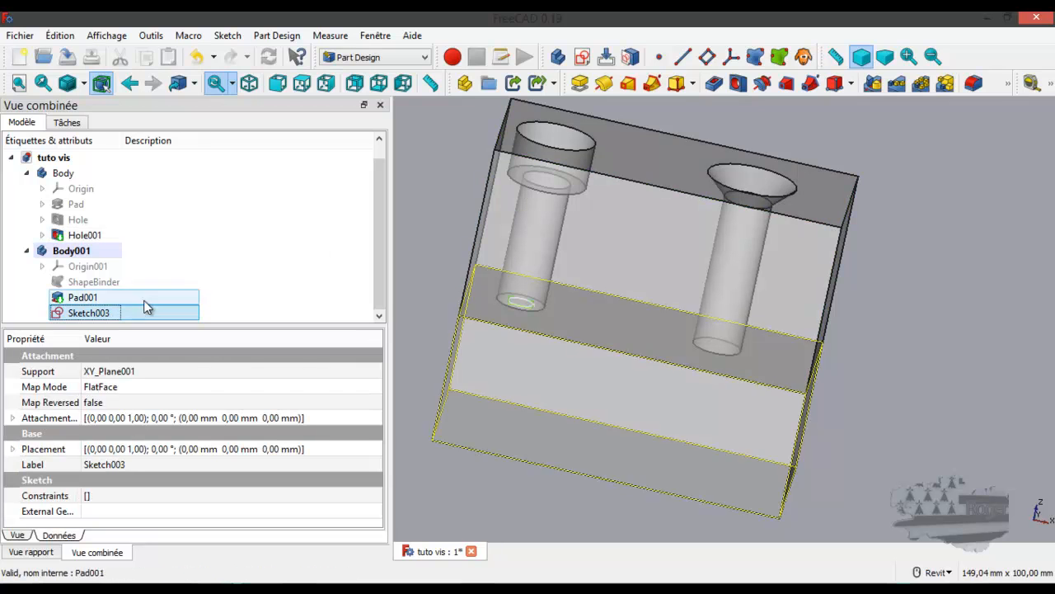
{"action": "left_click", "coordinate": [390, 58]}
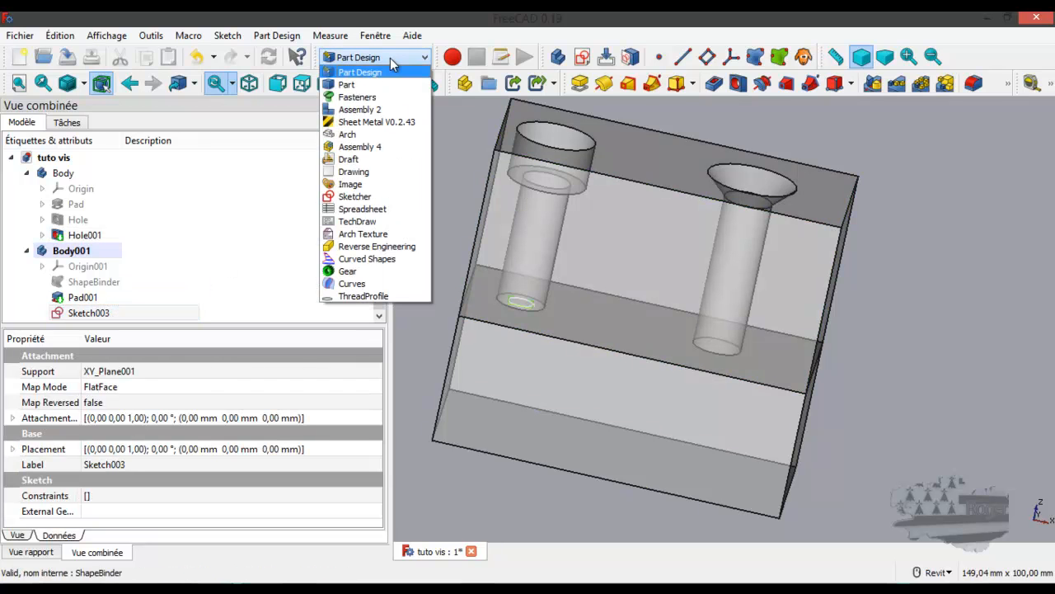
{"action": "left_click", "coordinate": [372, 97]}
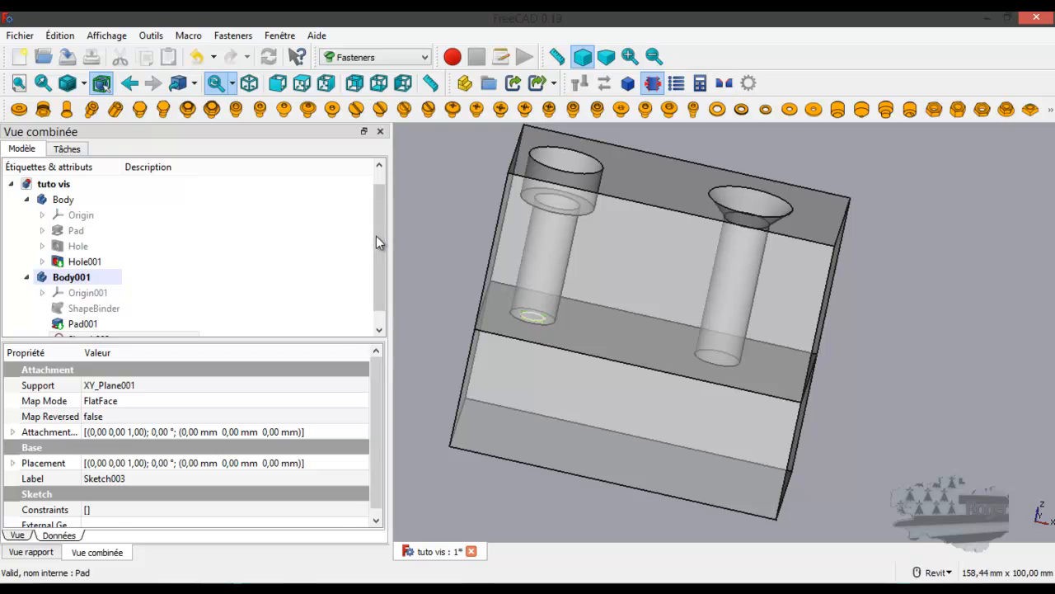
{"action": "left_click_drag", "start_coordinate": [376, 236], "coordinate": [378, 245]}
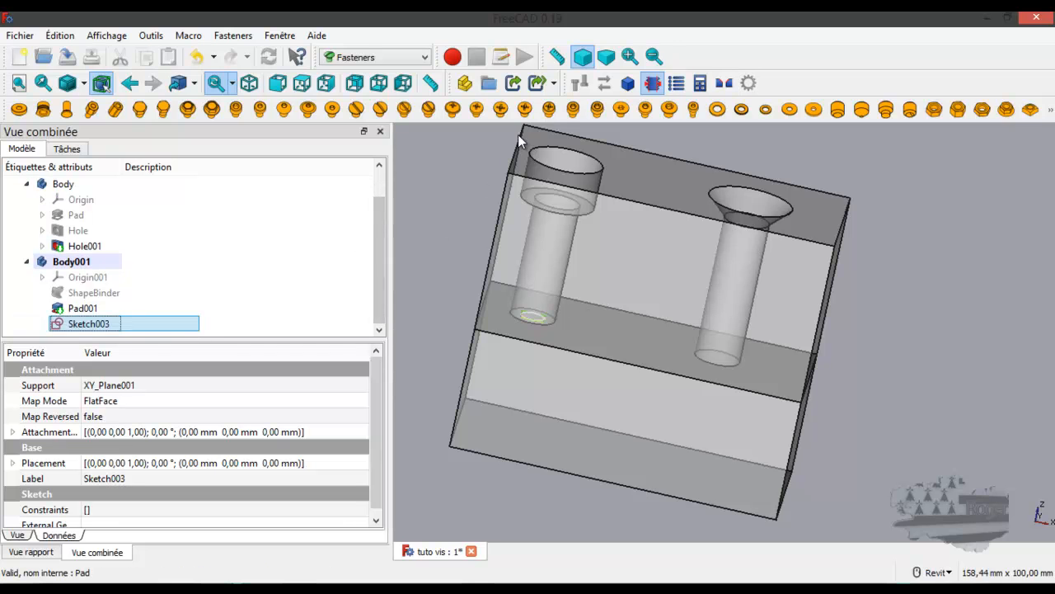
{"action": "left_click", "coordinate": [409, 58]}
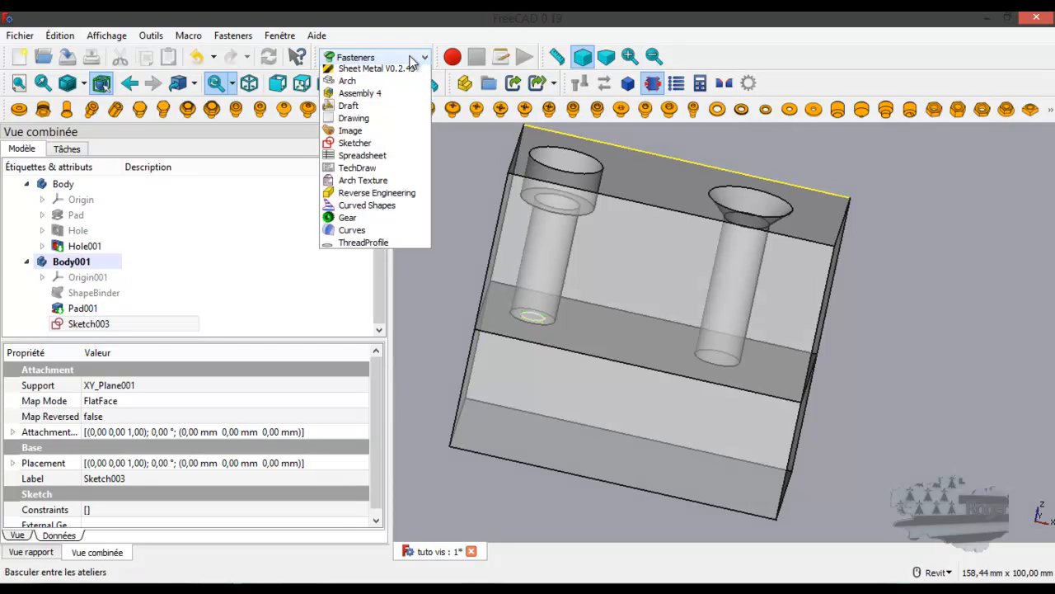
{"action": "left_click", "coordinate": [393, 85]}
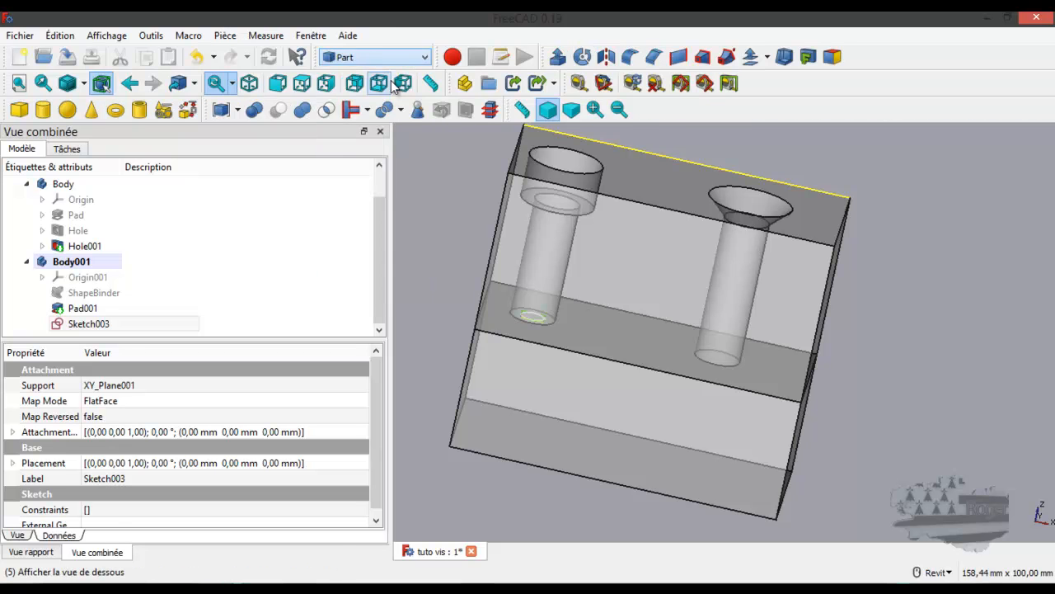
{"action": "left_click", "coordinate": [410, 57]}
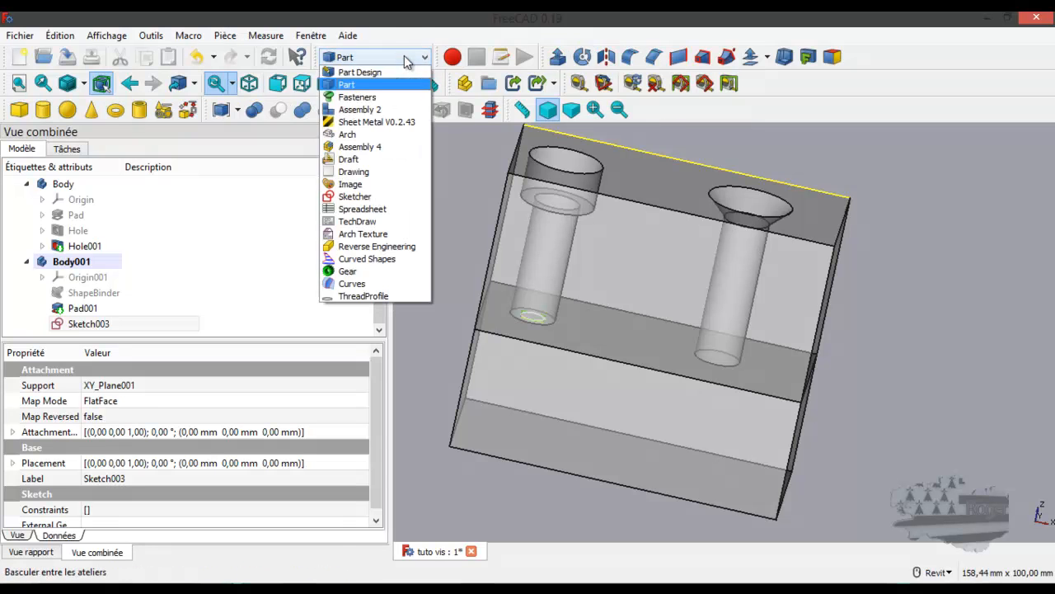
{"action": "left_click", "coordinate": [404, 73]}
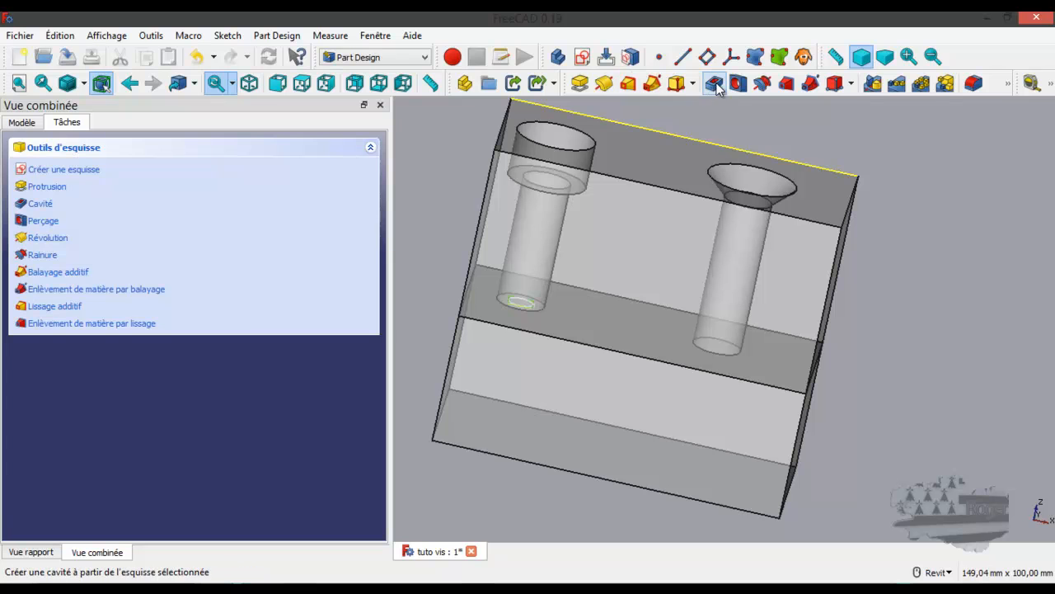
Create a threaded hole from Sketch003 with the ISO metric regular profile and size M10
{"action": "left_click", "coordinate": [739, 84]}
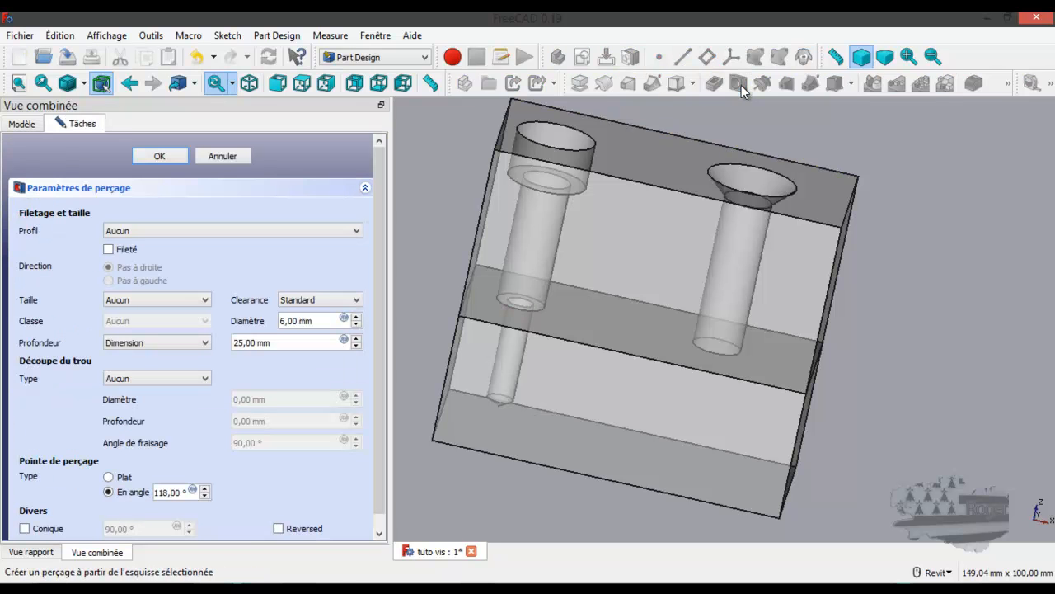
{"action": "left_click", "coordinate": [144, 234]}
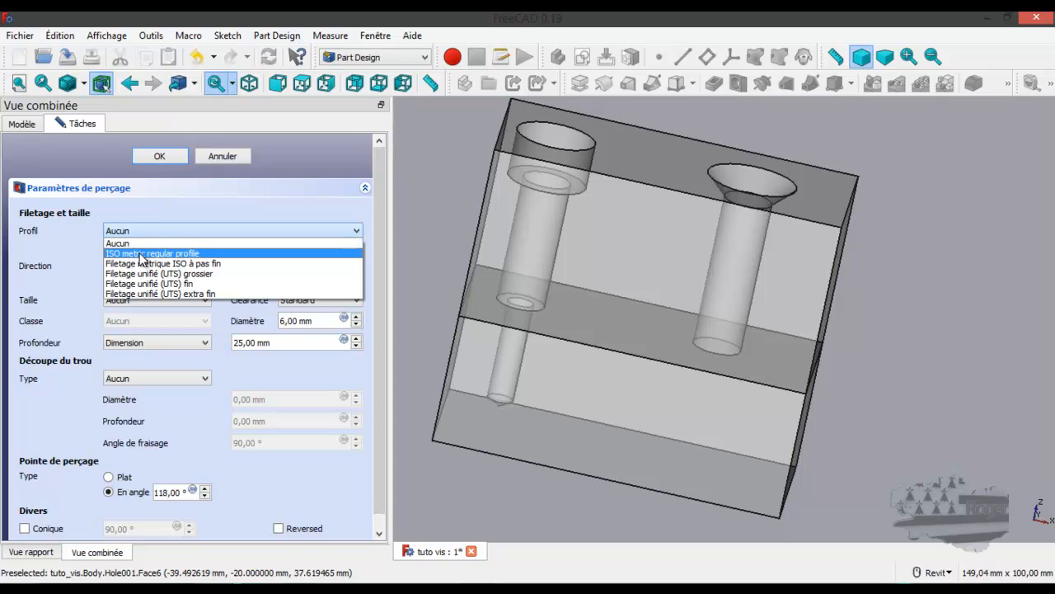
{"action": "left_click", "coordinate": [173, 254]}
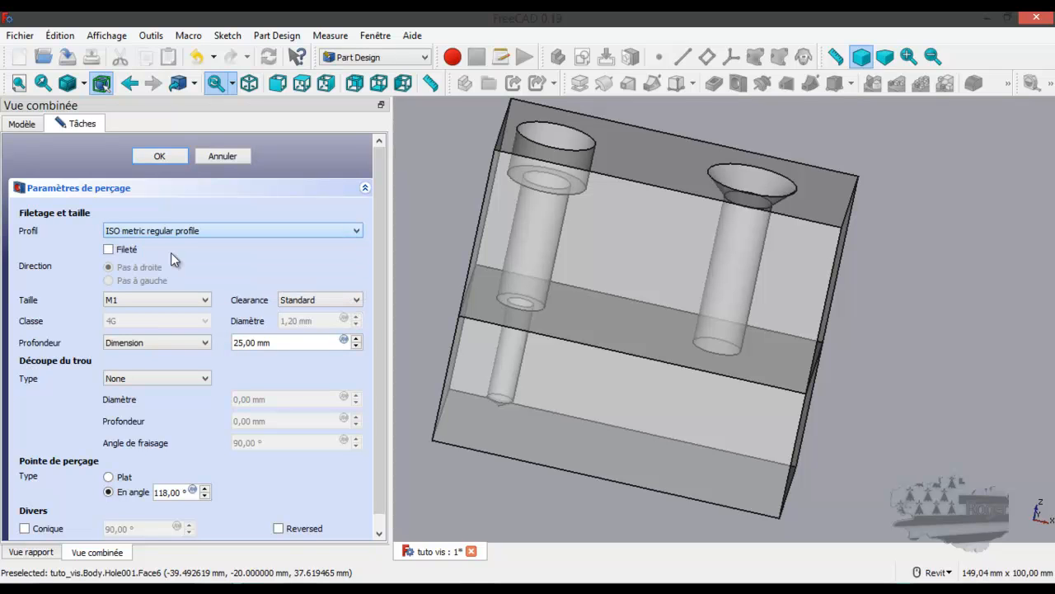
{"action": "left_click", "coordinate": [109, 249]}
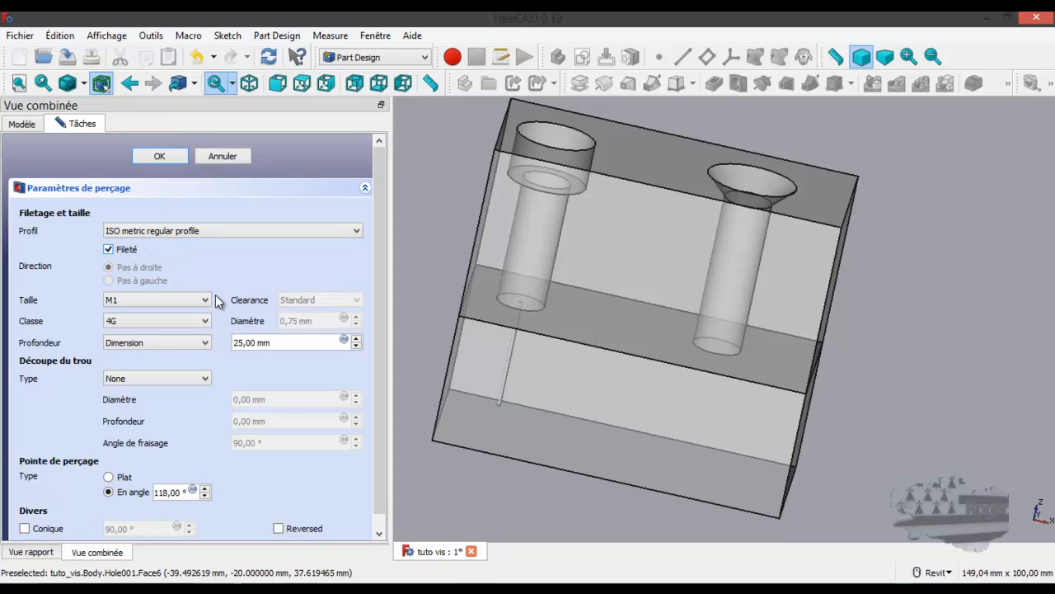
{"action": "left_click", "coordinate": [146, 304]}
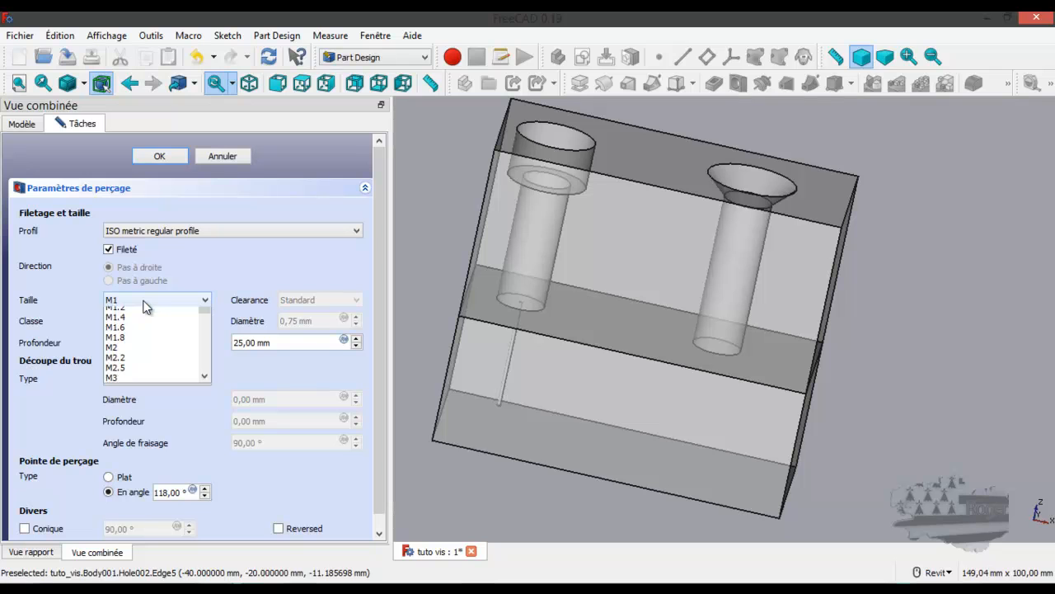
{"action": "scroll", "coordinate": [137, 370], "scroll_direction": "down", "scroll_amount": 3}
{"action": "left_click", "coordinate": [135, 373]}
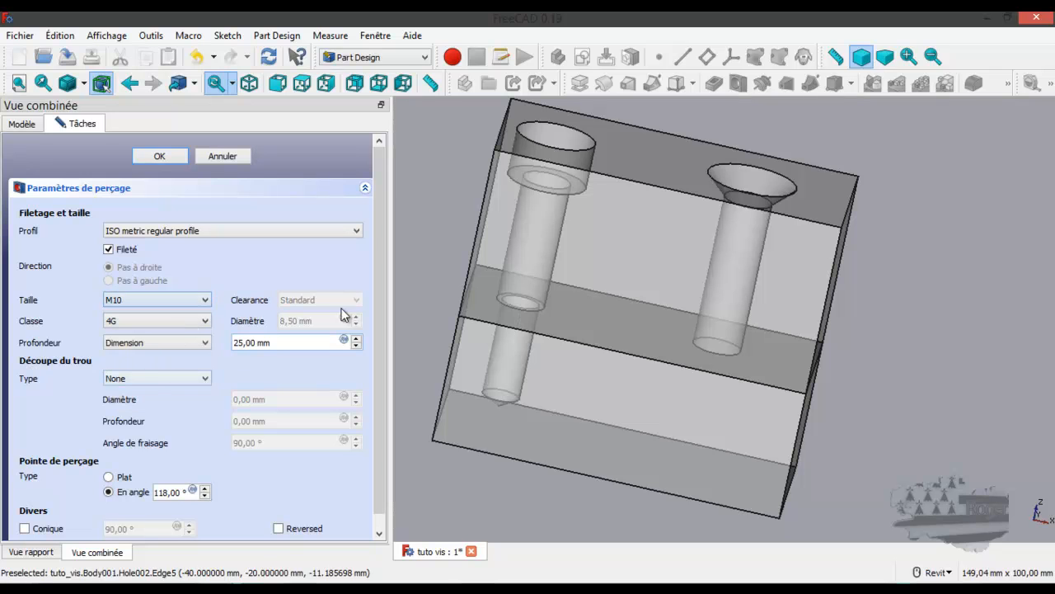
Examine where the two holes meet and the available thread classes, keeping class 4G
{"action": "scroll", "coordinate": [515, 310], "scroll_direction": "up", "scroll_amount": 5}
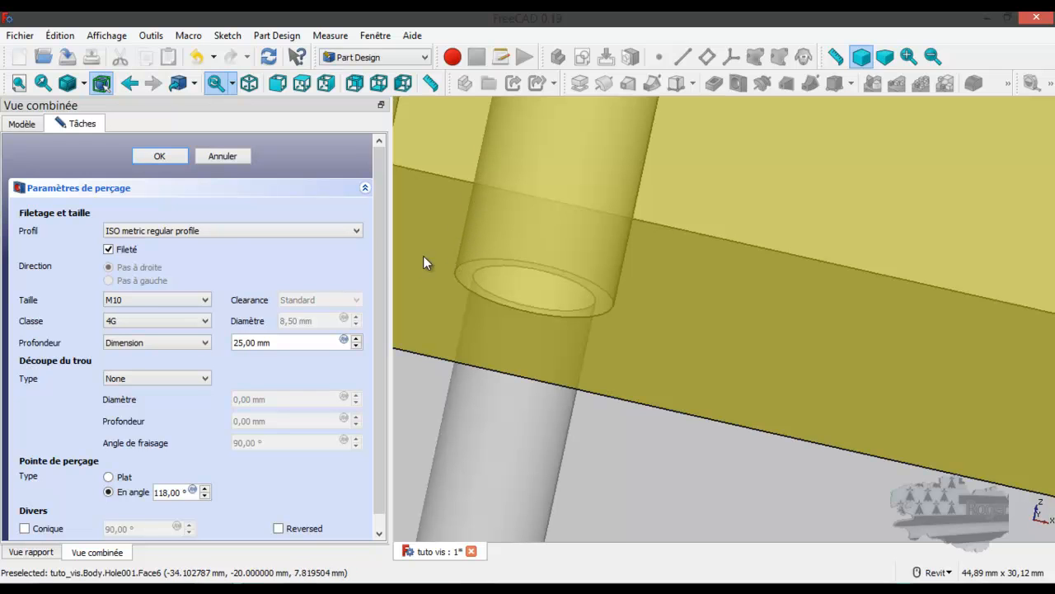
{"action": "left_click", "coordinate": [155, 319]}
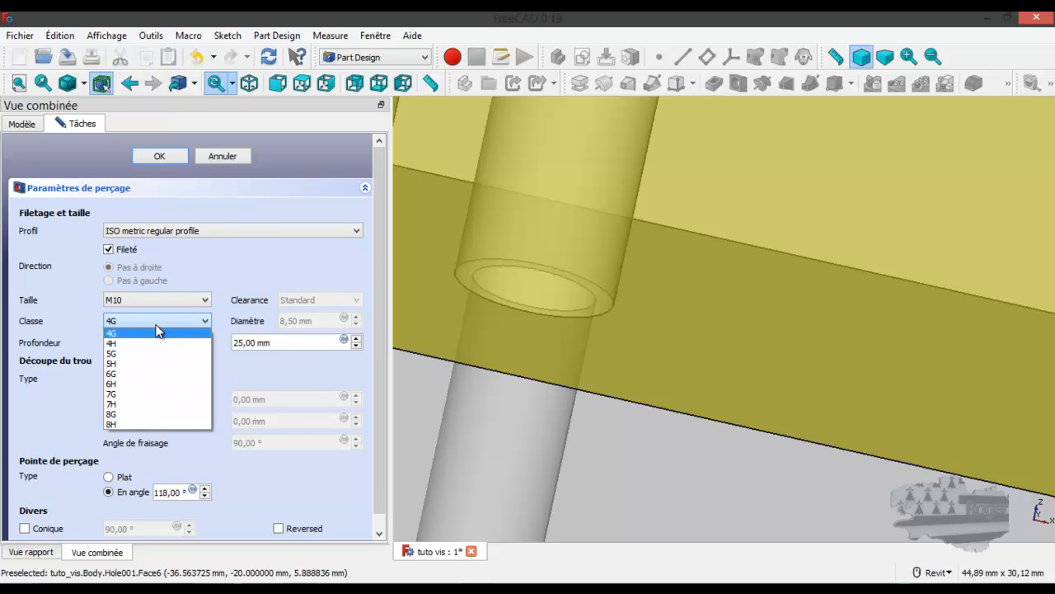
{"action": "left_click", "coordinate": [160, 327]}
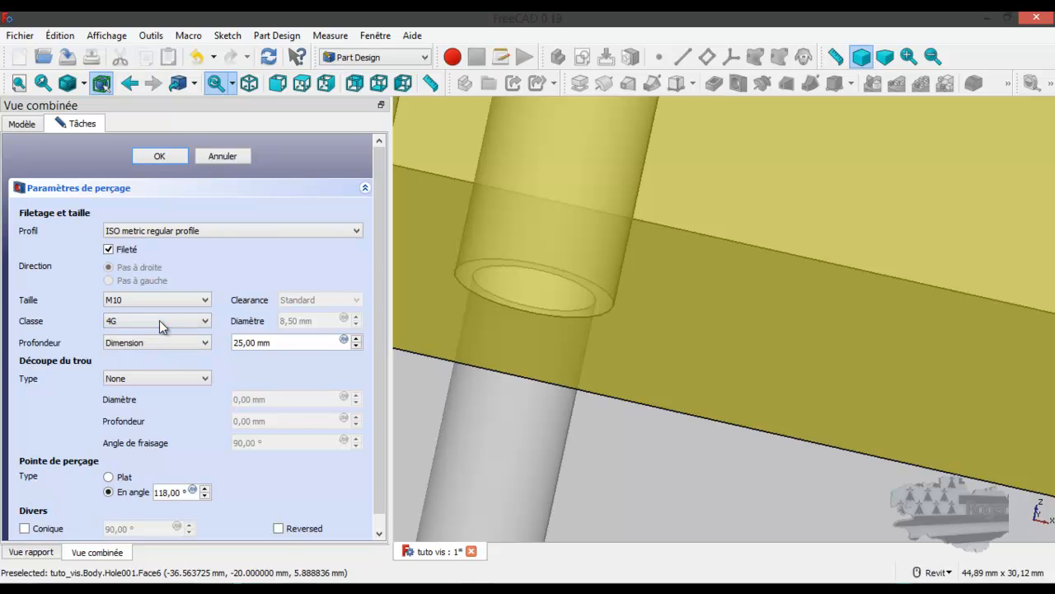
Set the depth of the threaded hole in Body001 to 28 mm
{"action": "scroll", "coordinate": [557, 336], "scroll_direction": "down", "scroll_amount": 6}
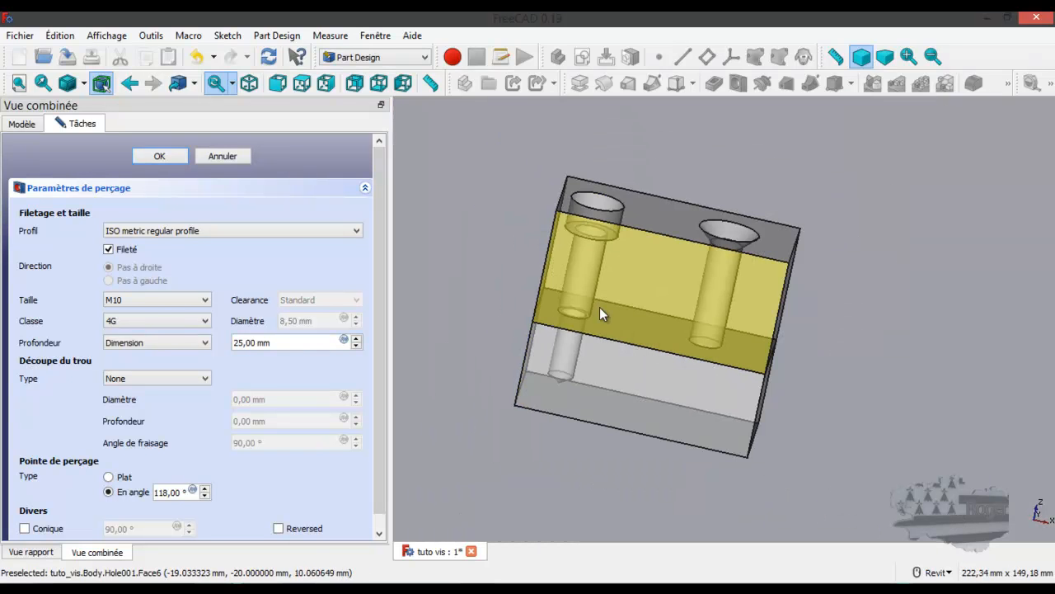
{"action": "middle_click_drag", "start_coordinate": [582, 384], "coordinate": [598, 350], "text": "shift"}
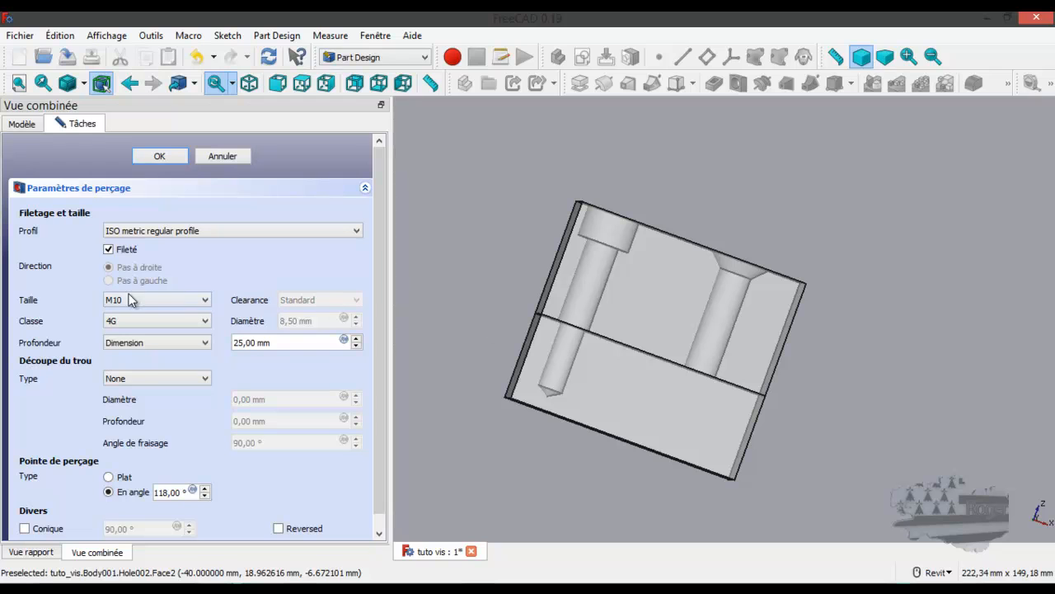
{"action": "left_click", "coordinate": [357, 340]}
{"action": "left_click", "coordinate": [356, 340]}
{"action": "left_click", "coordinate": [357, 340]}
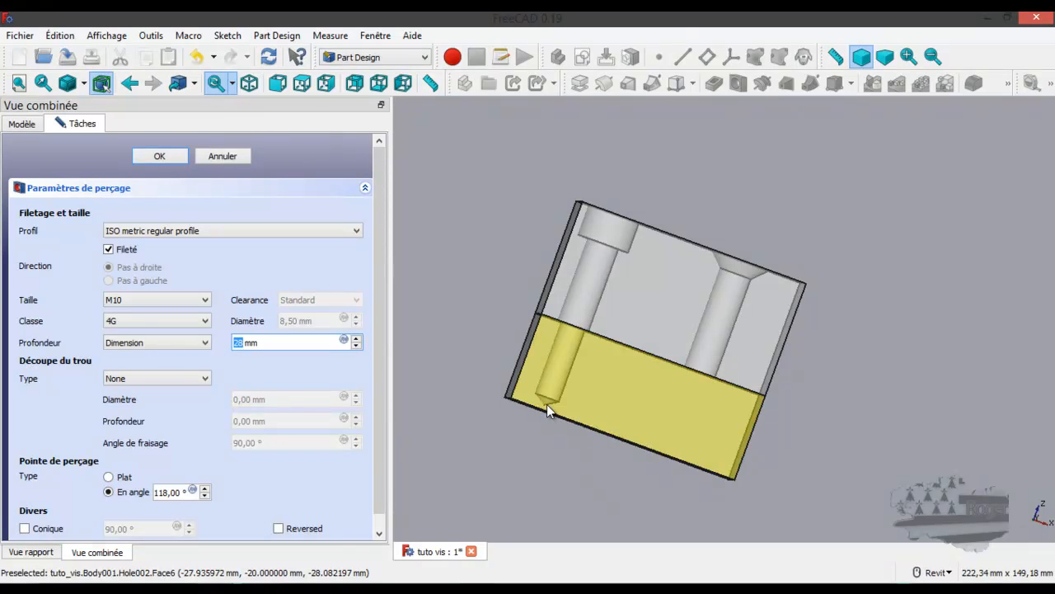
Try a flat drill point and the tapered (Conique) option on the hole, restoring the 118° angled point without taper
{"action": "middle_click_drag", "start_coordinate": [637, 376], "coordinate": [627, 407], "text": "shift"}
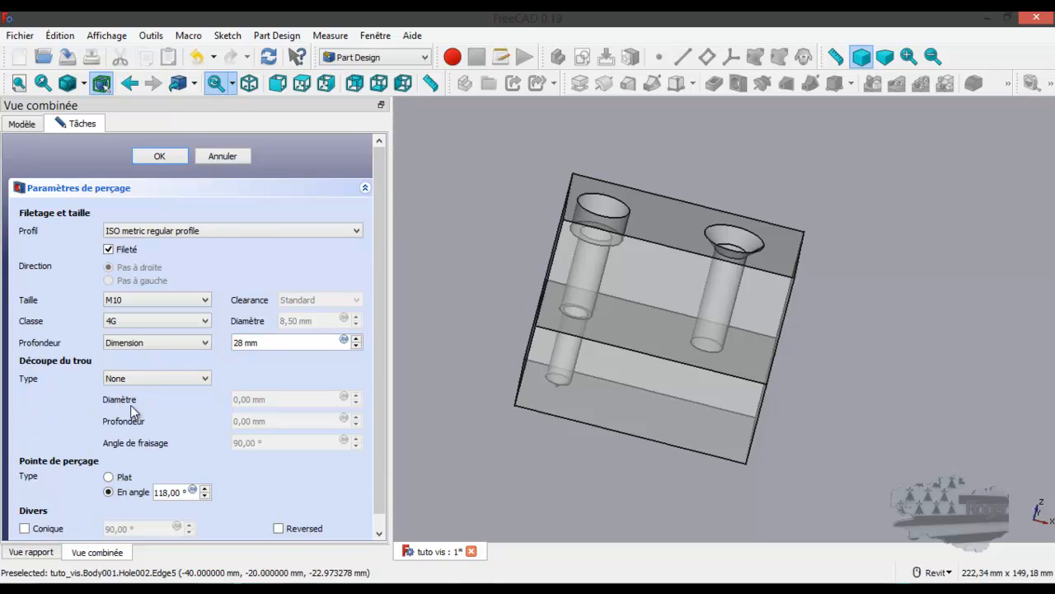
{"action": "left_click", "coordinate": [109, 478]}
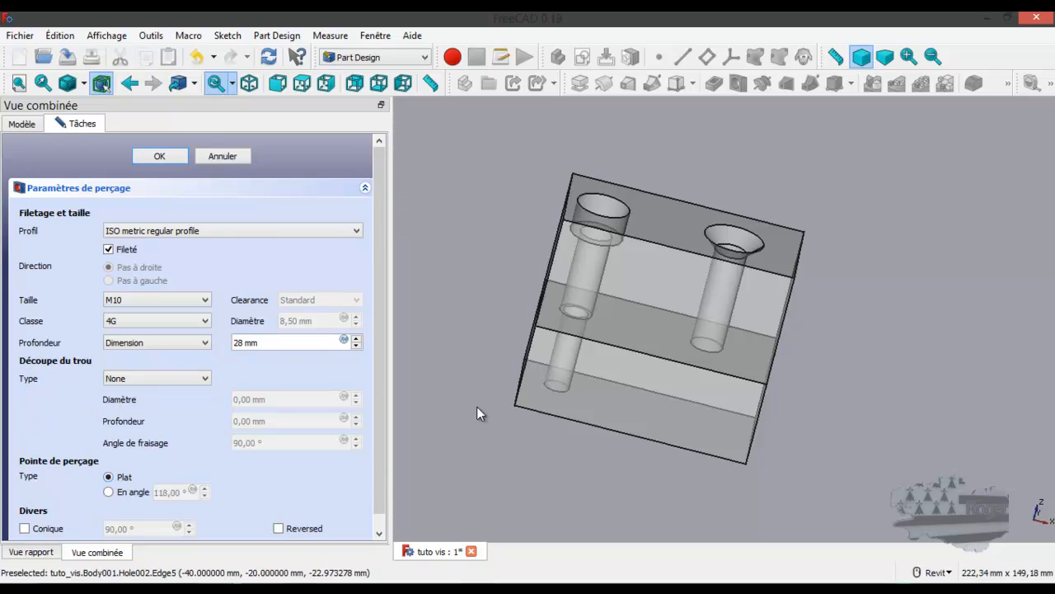
{"action": "scroll", "coordinate": [552, 389], "scroll_direction": "up", "scroll_amount": 5}
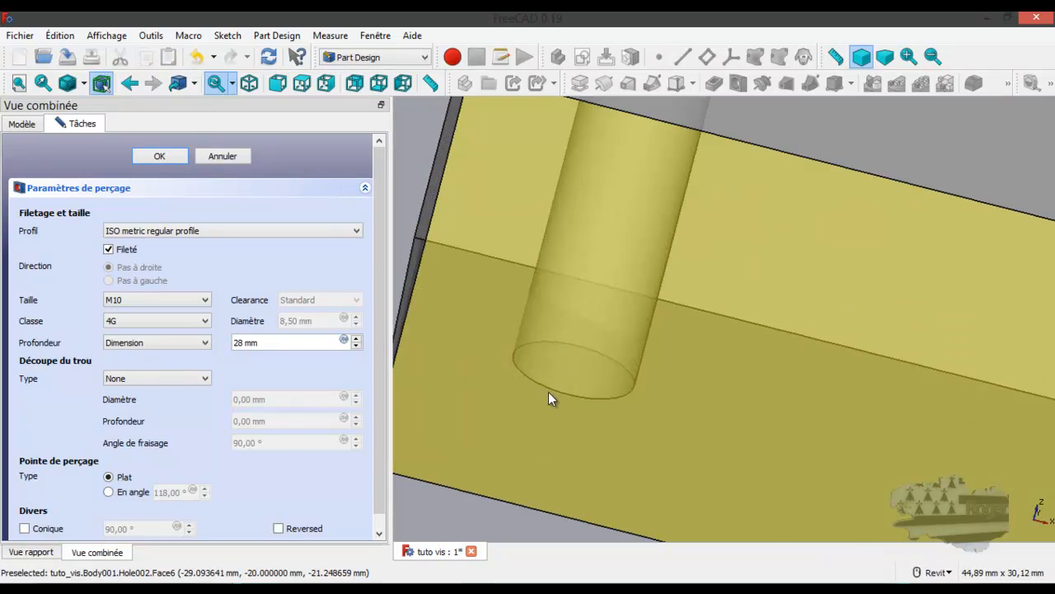
{"action": "left_click", "coordinate": [110, 492]}
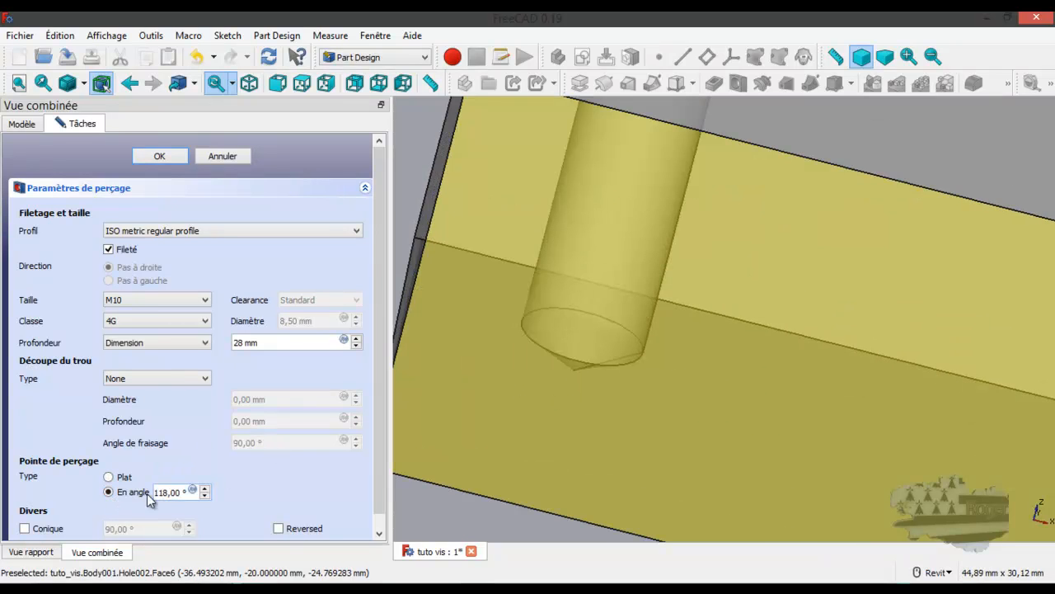
{"action": "left_click", "coordinate": [28, 528]}
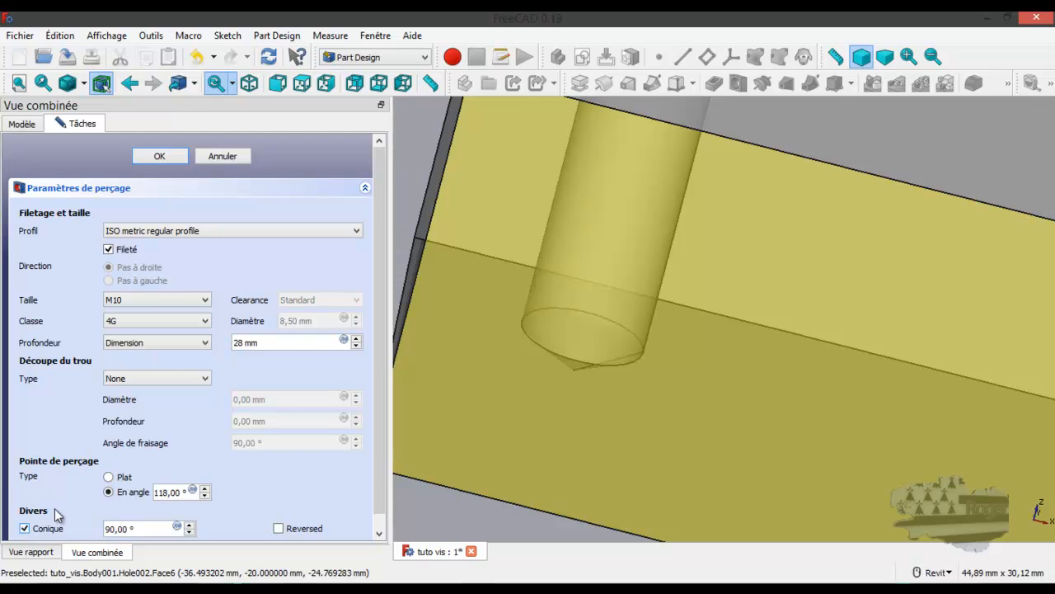
{"action": "scroll", "coordinate": [103, 487], "scroll_direction": "down", "scroll_amount": 1}
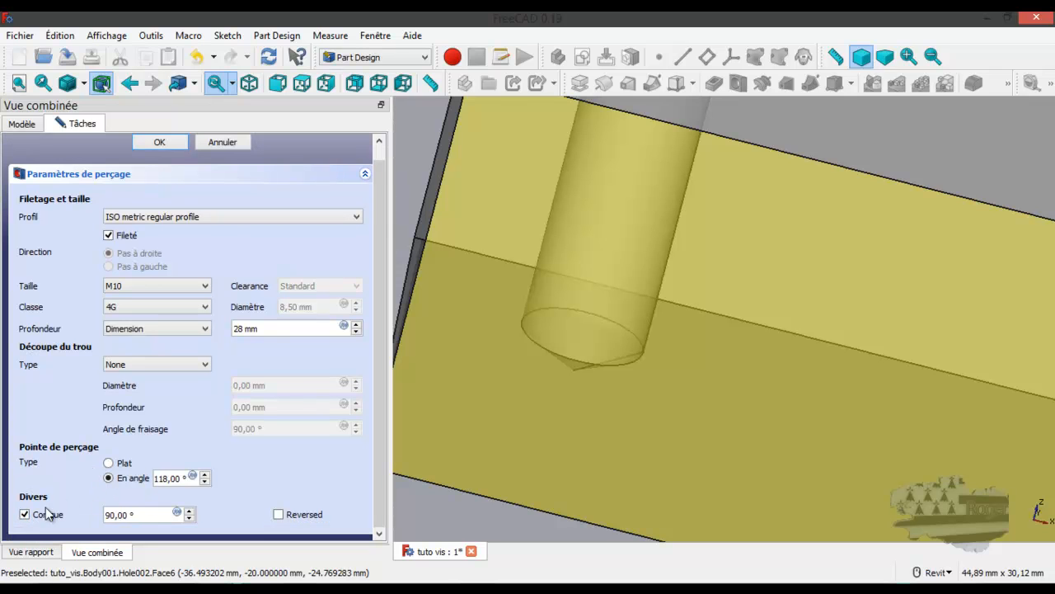
{"action": "left_click", "coordinate": [25, 515]}
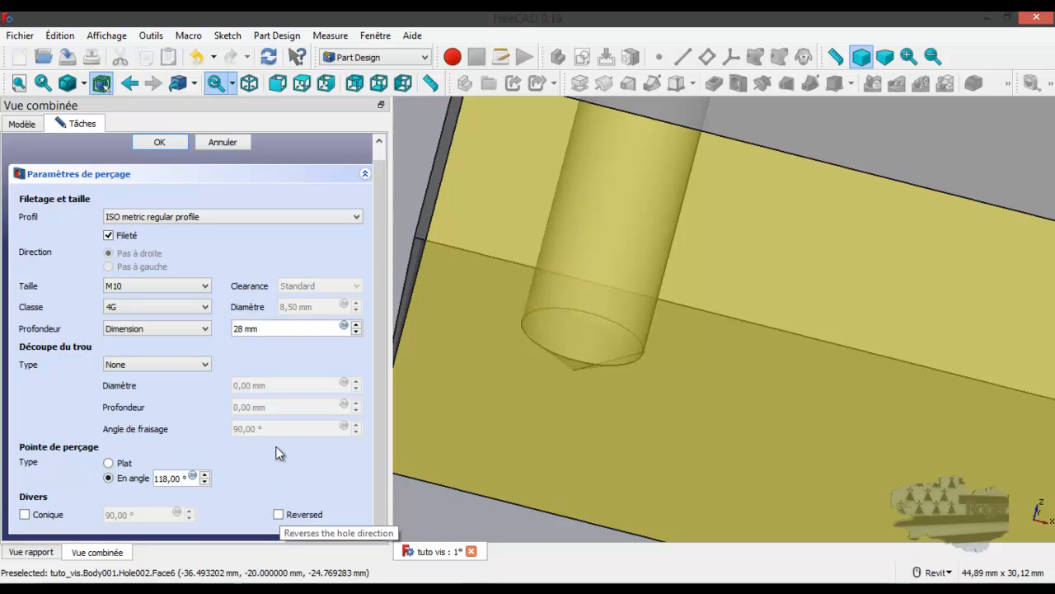
Try hole depths of 29 mm and 31 mm, and return the depth to 28 mm
{"action": "scroll", "coordinate": [269, 348], "scroll_direction": "up", "scroll_amount": 2}
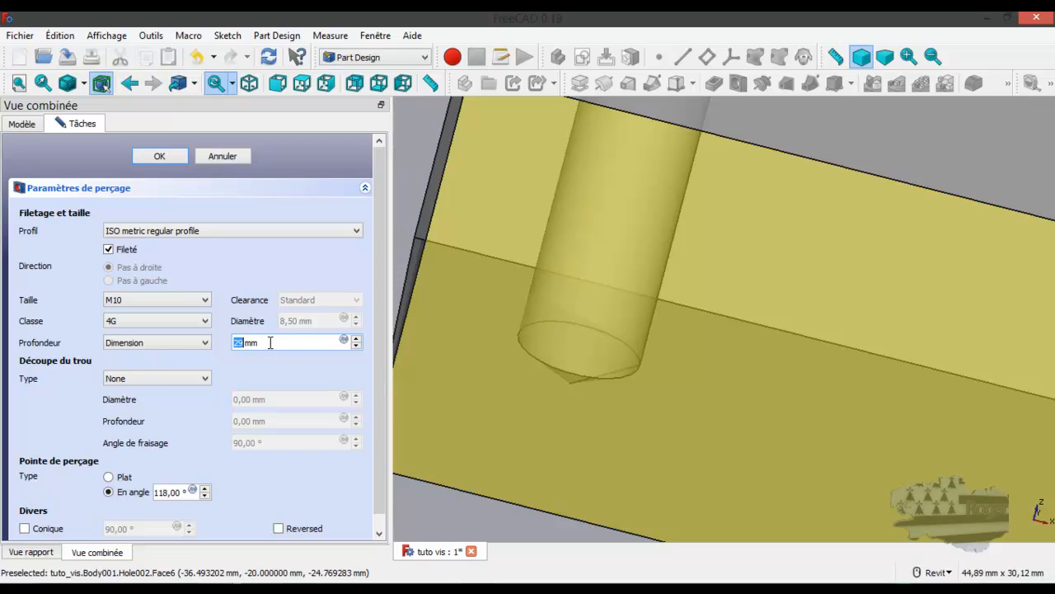
{"action": "scroll", "coordinate": [270, 343], "scroll_direction": "down", "scroll_amount": 1}
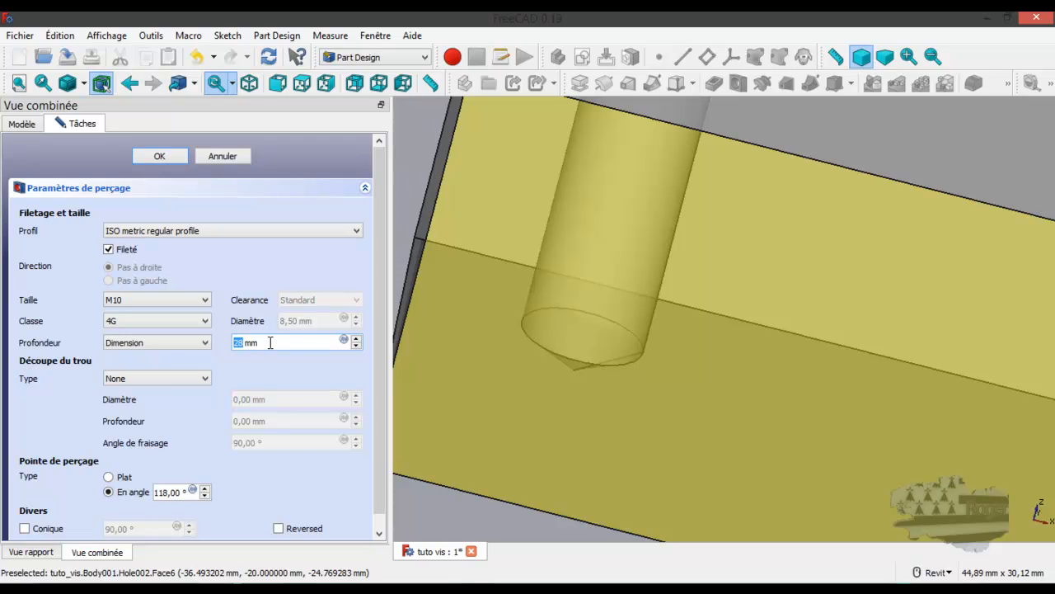
{"action": "scroll", "coordinate": [270, 343], "scroll_direction": "up", "scroll_amount": 1}
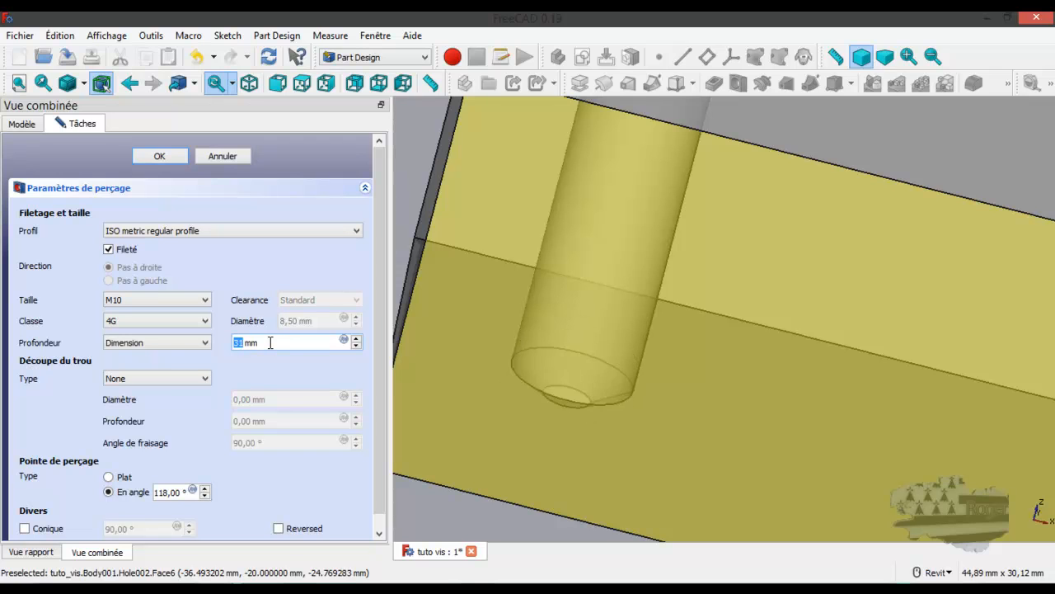
{"action": "scroll", "coordinate": [270, 343], "scroll_direction": "down", "scroll_amount": 1}
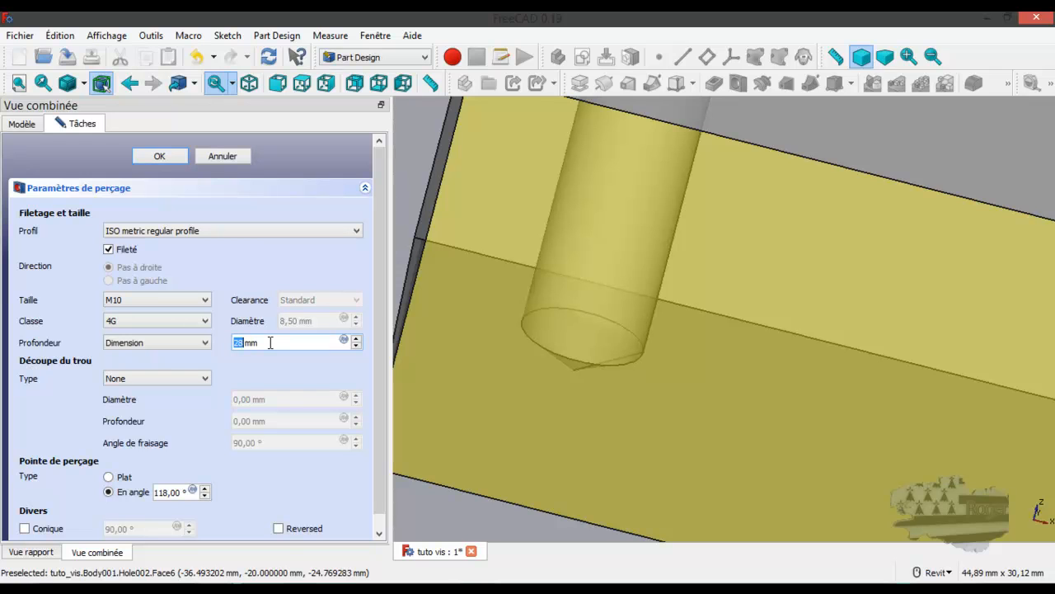
Accept the threaded hole in Body001 and collapse Body in the model tree
{"action": "left_click", "coordinate": [163, 156]}
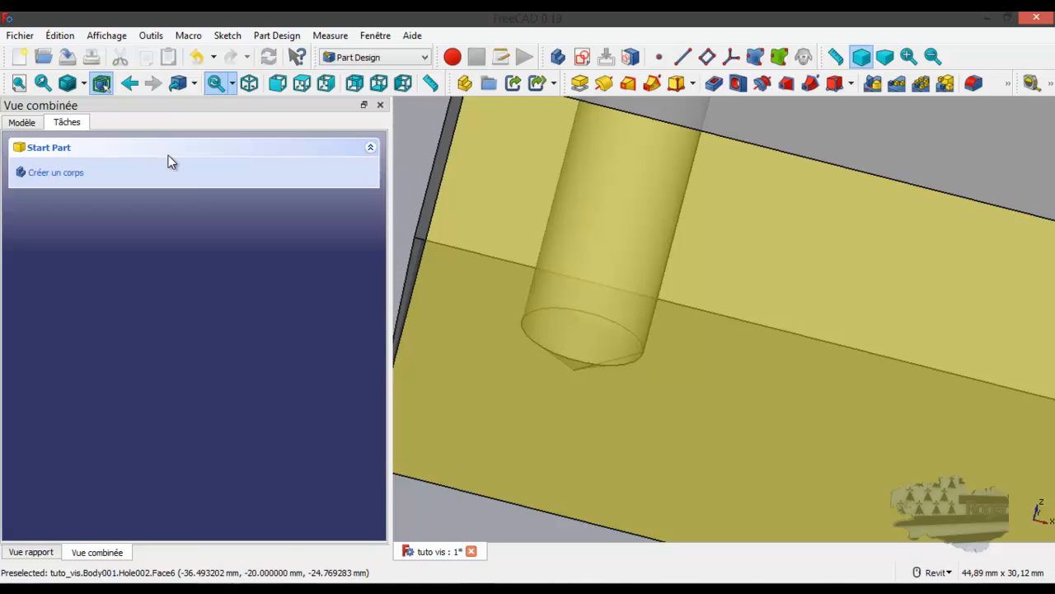
{"action": "left_click", "coordinate": [23, 122]}
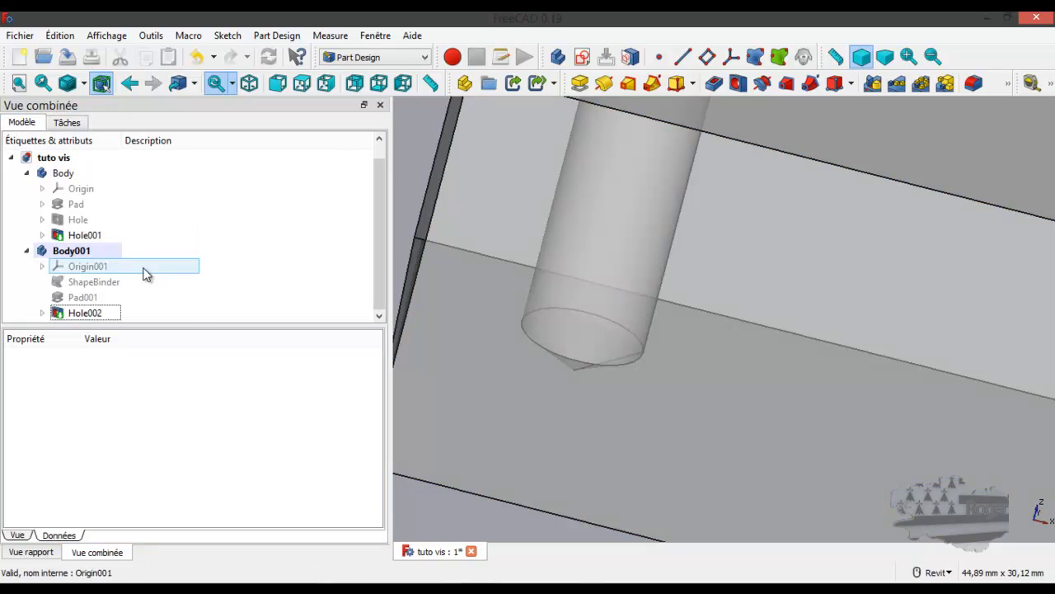
{"action": "left_click_drag", "start_coordinate": [179, 325], "coordinate": [178, 368]}
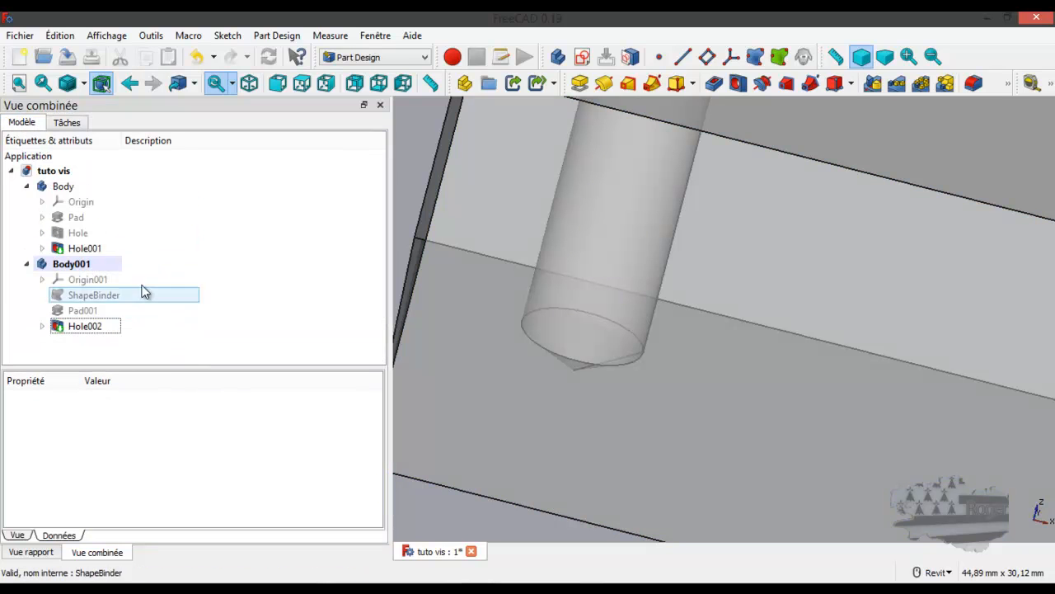
{"action": "left_click", "coordinate": [27, 186]}
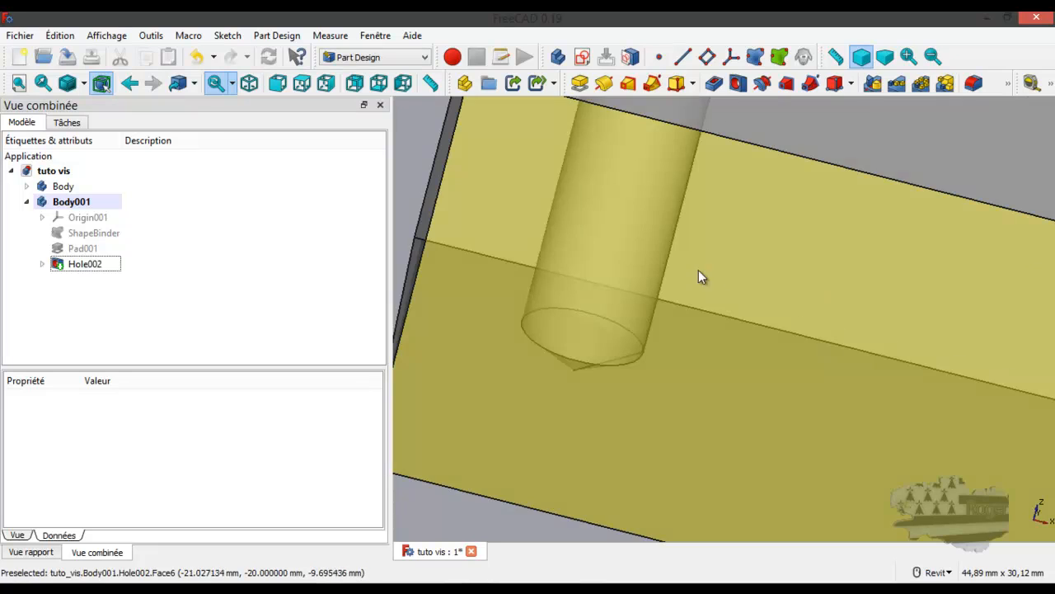
With the Fasteners workbench, insert an ISO4762 hexagon socket head cap screw on the inner circular edge of the counterbore's floor in Body
{"action": "scroll", "coordinate": [650, 328], "scroll_direction": "down", "scroll_amount": 5}
{"action": "scroll", "coordinate": [747, 144], "scroll_direction": "up", "scroll_amount": 4}
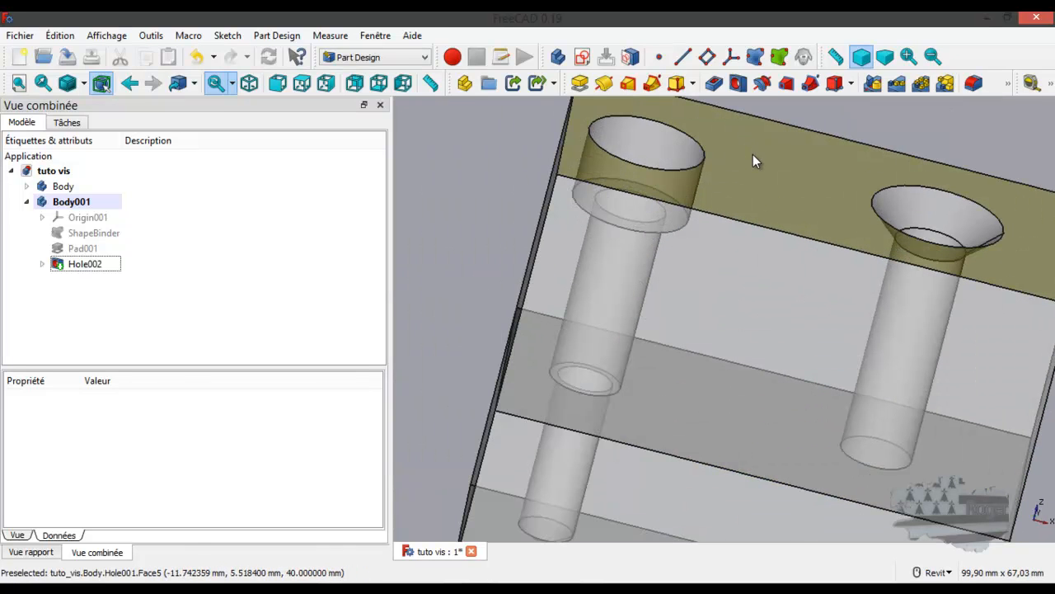
{"action": "left_click", "coordinate": [399, 59]}
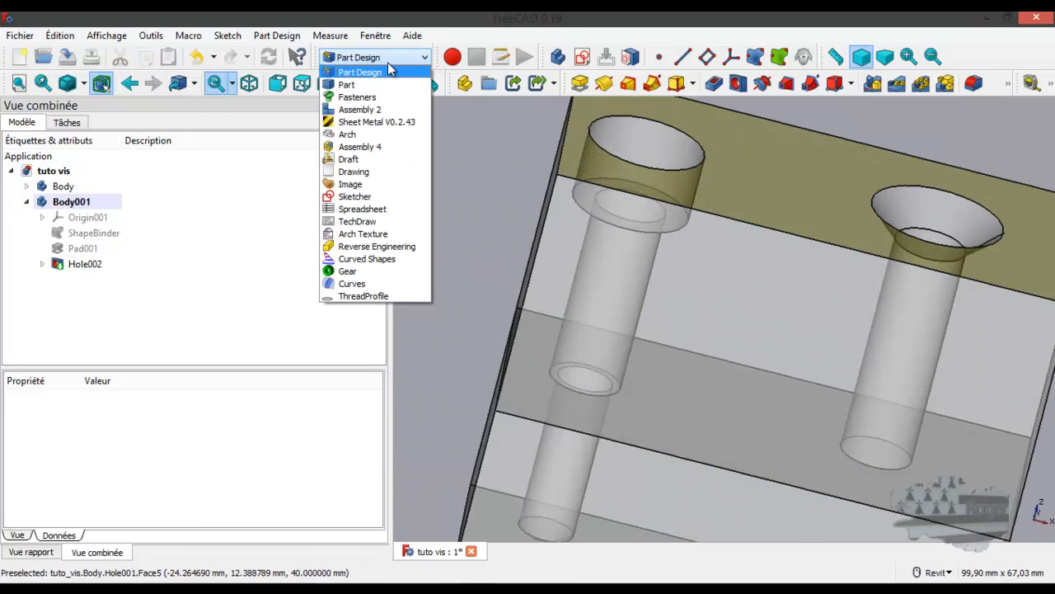
{"action": "left_click", "coordinate": [358, 98]}
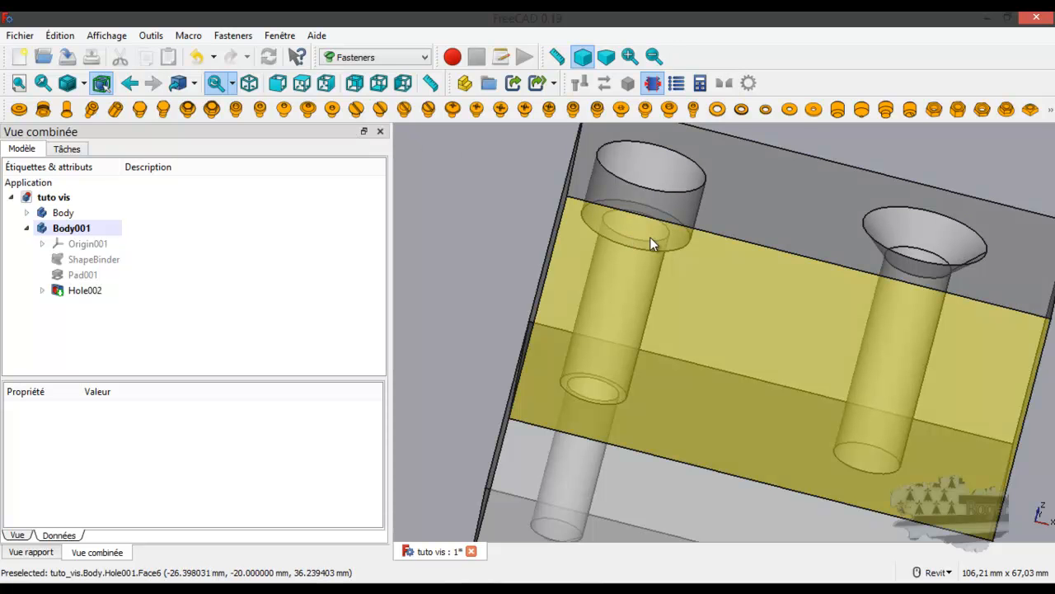
{"action": "middle_click_drag", "start_coordinate": [665, 238], "coordinate": [639, 275], "text": "shift"}
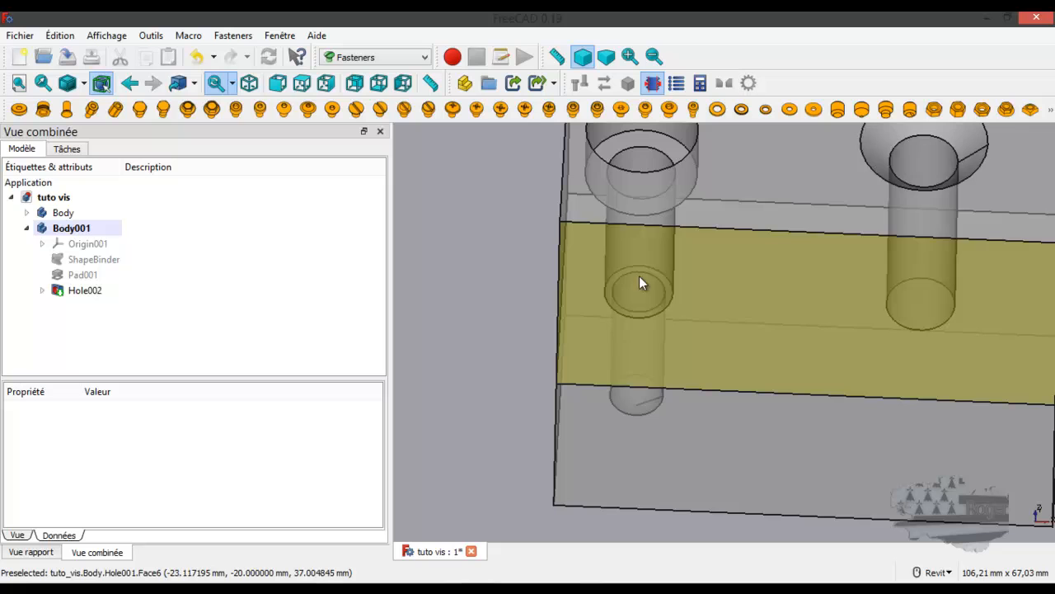
{"action": "left_click", "coordinate": [636, 152]}
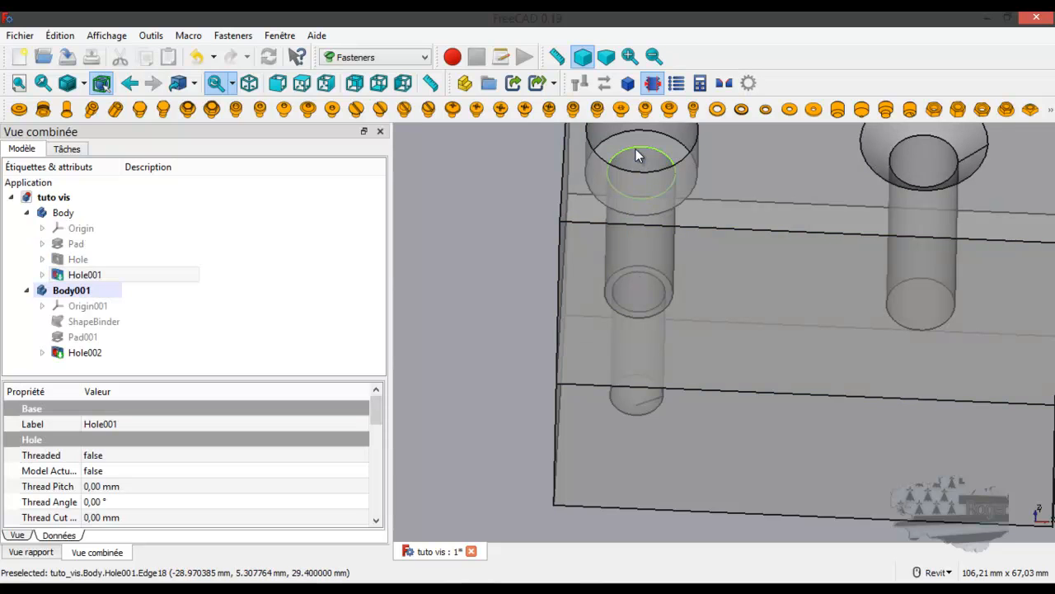
{"action": "left_click", "coordinate": [237, 110]}
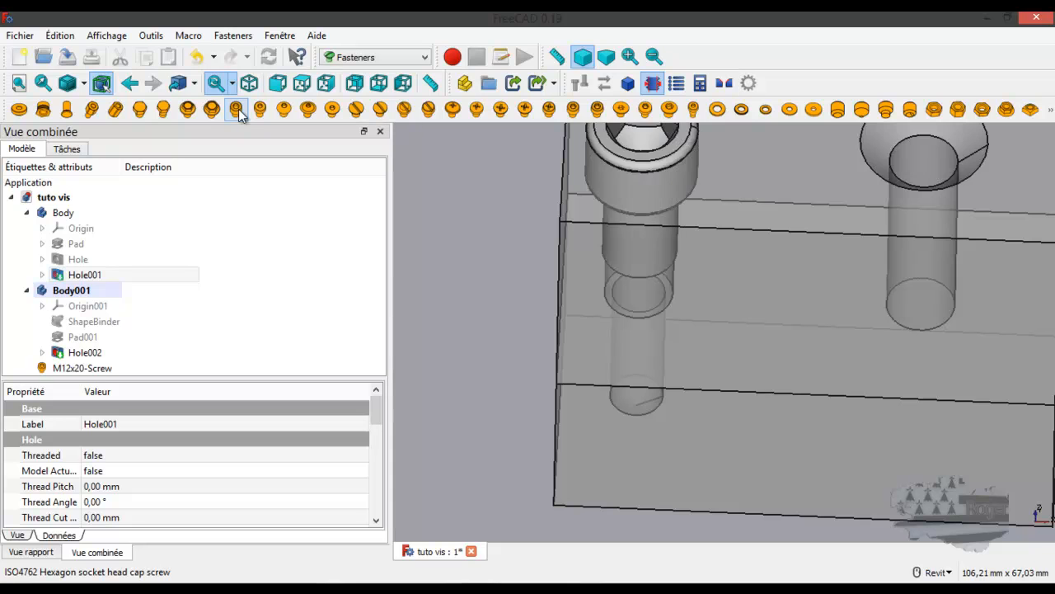
Set the cap screw's diameter to M10 and recompute the document
{"action": "scroll", "coordinate": [650, 327], "scroll_direction": "down", "scroll_amount": 5}
{"action": "middle_click_drag", "start_coordinate": [649, 328], "coordinate": [659, 274], "text": "shift"}
{"action": "scroll", "coordinate": [641, 315], "scroll_direction": "up", "scroll_amount": 4}
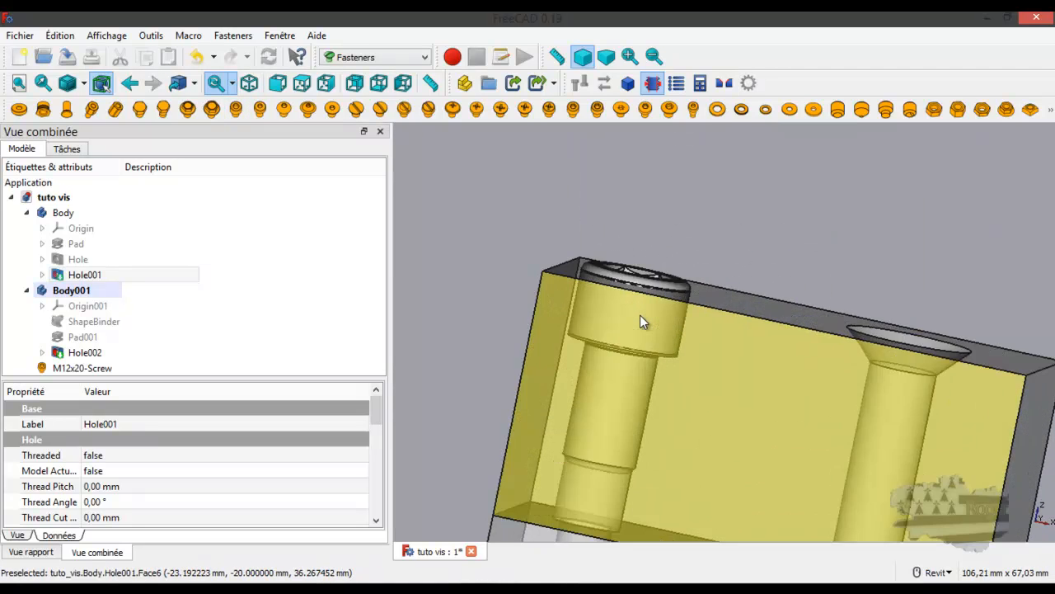
{"action": "scroll", "coordinate": [641, 315], "scroll_direction": "down", "scroll_amount": 2}
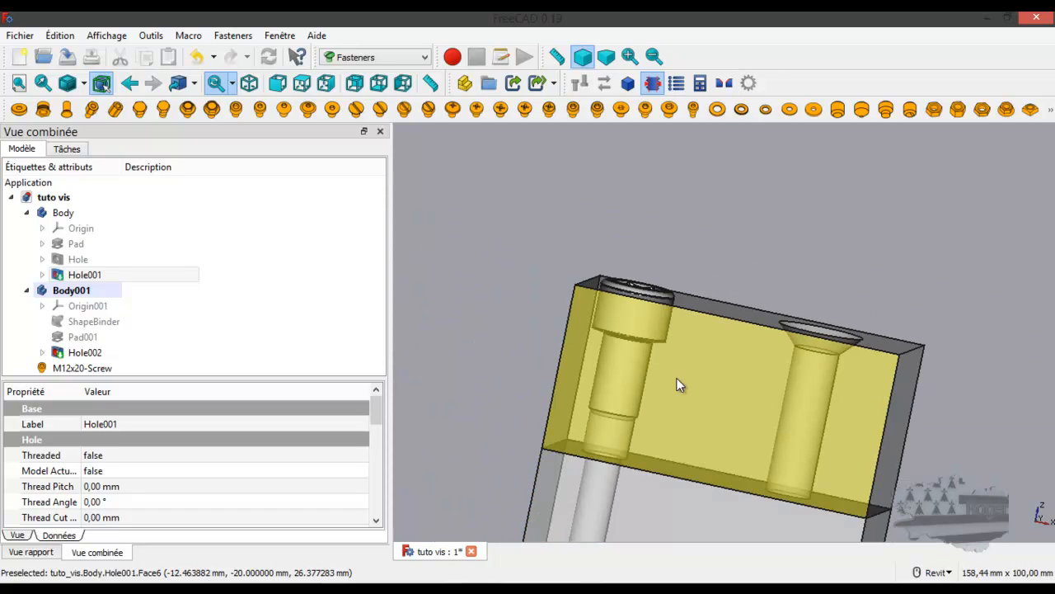
{"action": "scroll", "coordinate": [678, 391], "scroll_direction": "down", "scroll_amount": 4}
{"action": "middle_click_drag", "start_coordinate": [667, 417], "coordinate": [680, 311]}
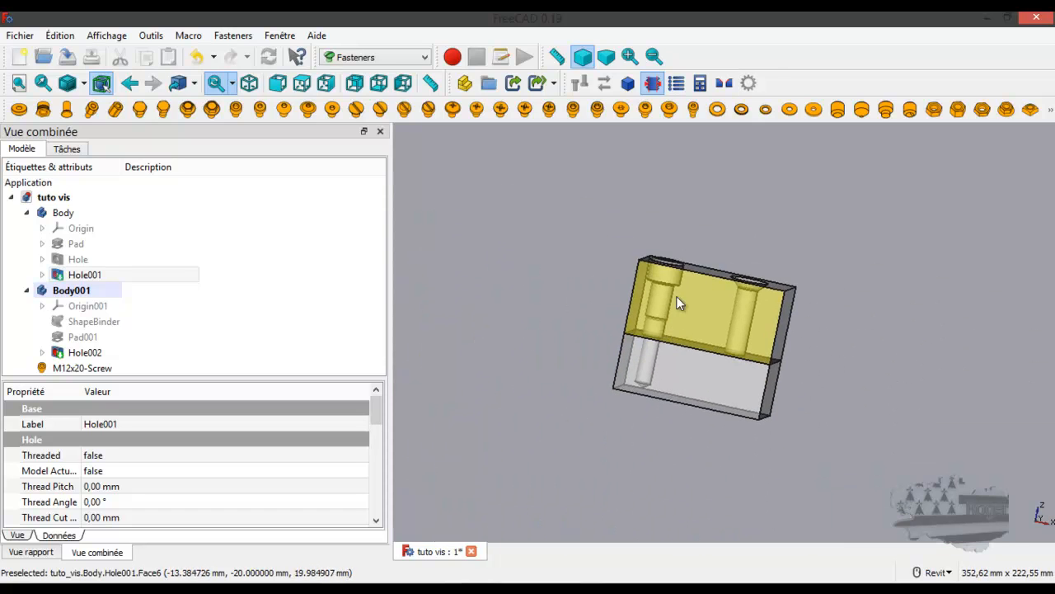
{"action": "scroll", "coordinate": [675, 279], "scroll_direction": "up", "scroll_amount": 5}
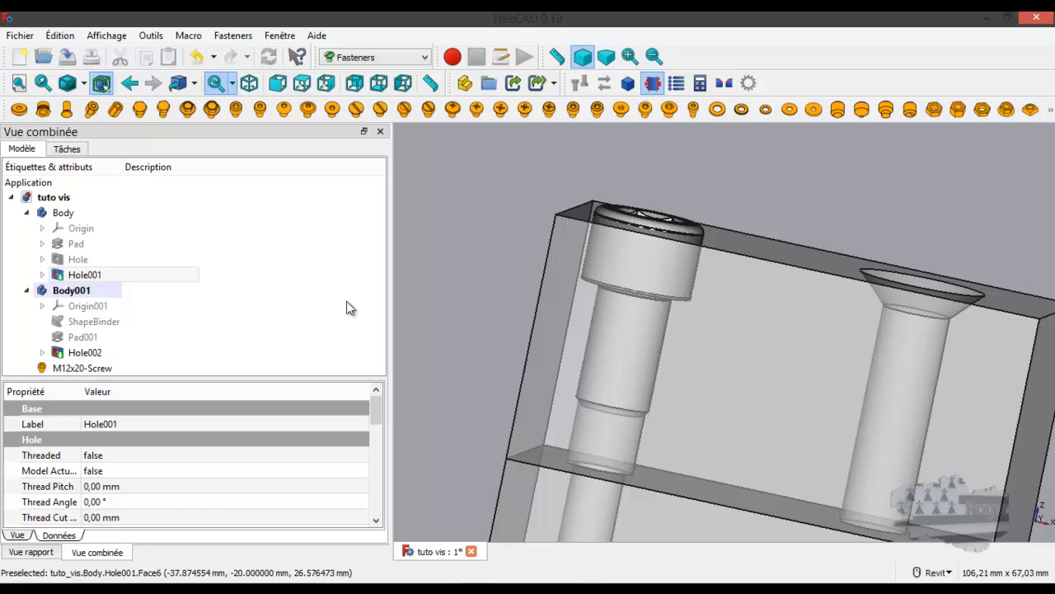
{"action": "left_click", "coordinate": [84, 368]}
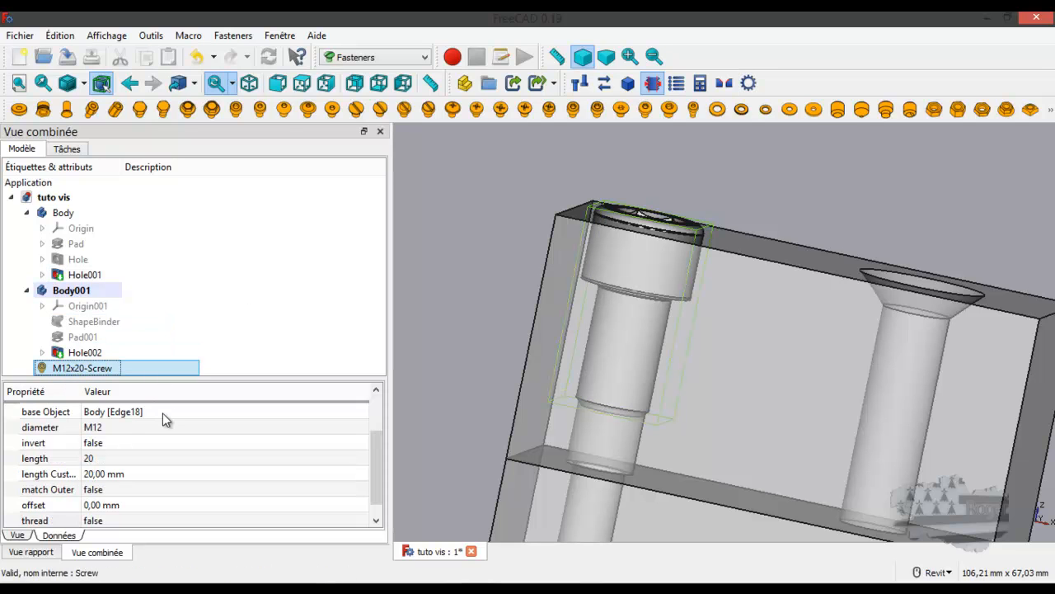
{"action": "left_click", "coordinate": [114, 430]}
{"action": "left_click", "coordinate": [113, 429]}
{"action": "left_click", "coordinate": [111, 531]}
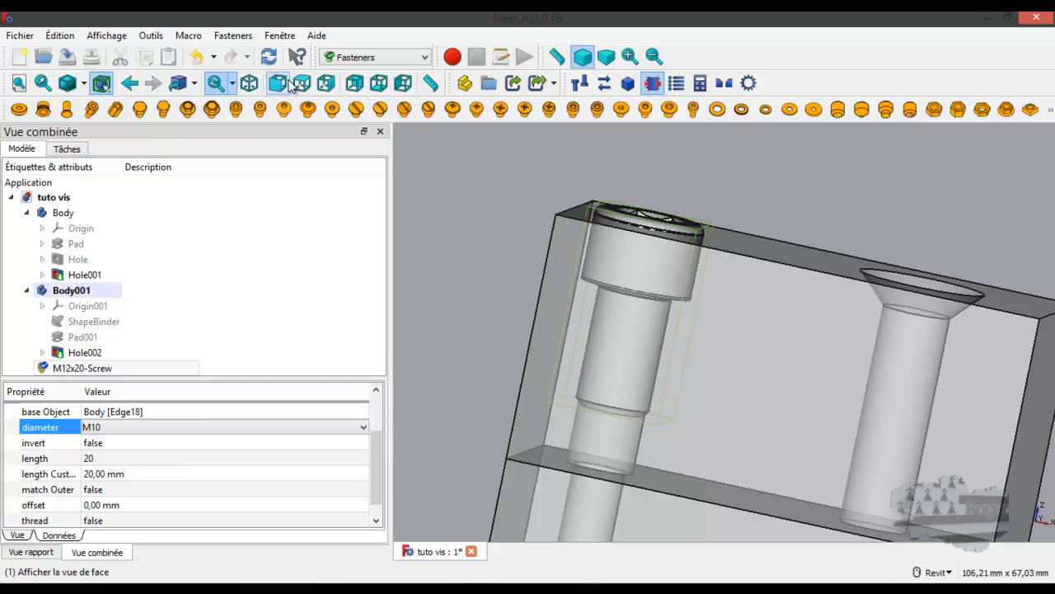
{"action": "left_click", "coordinate": [269, 57]}
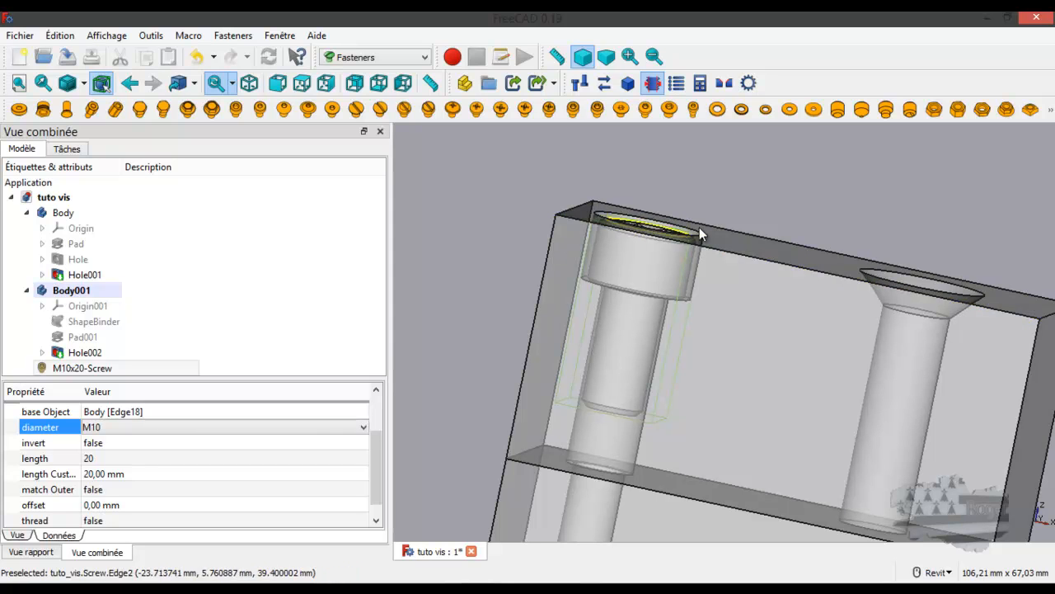
Examine how the screw head sits in the counterbore and how far the shank reaches through the two bodies
{"action": "middle_click_drag", "start_coordinate": [674, 274], "coordinate": [678, 263], "text": "shift"}
{"action": "scroll", "coordinate": [661, 243], "scroll_direction": "up", "scroll_amount": 2}
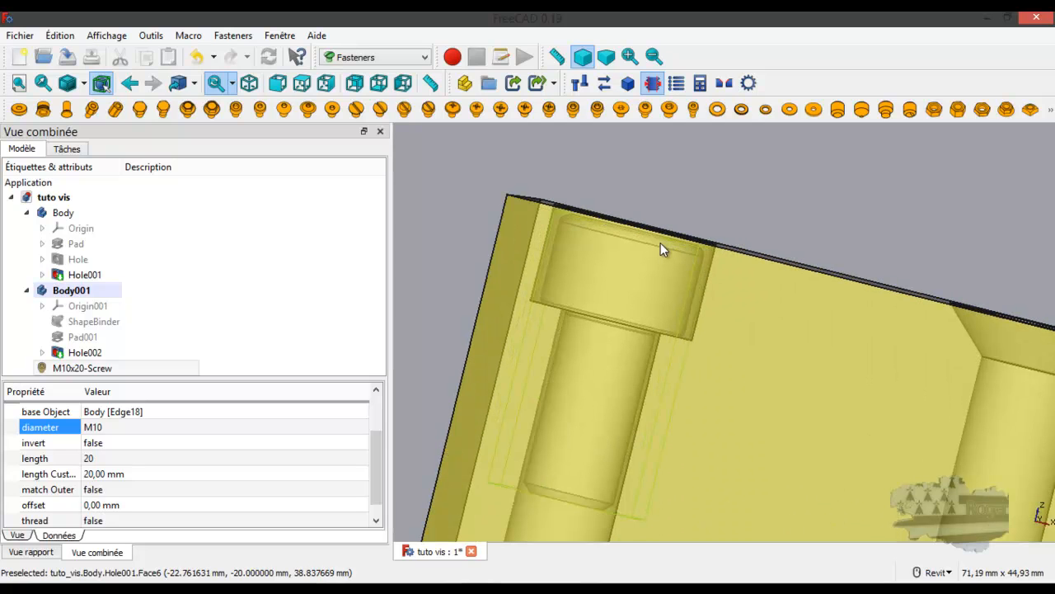
{"action": "key", "text": "1"}
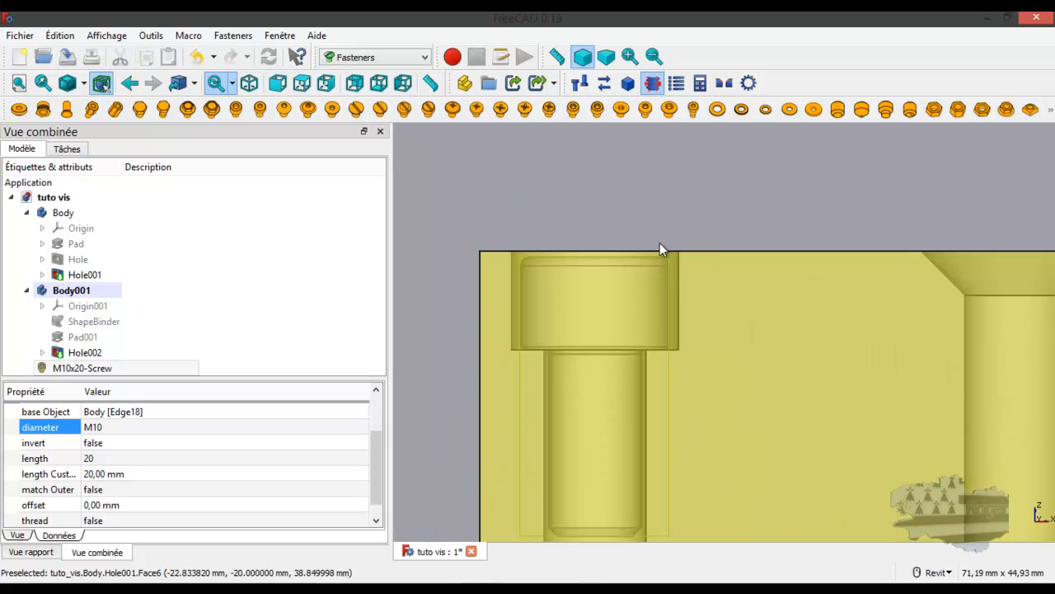
{"action": "scroll", "coordinate": [595, 258], "scroll_direction": "up", "scroll_amount": 4}
{"action": "scroll", "coordinate": [596, 259], "scroll_direction": "down", "scroll_amount": 4}
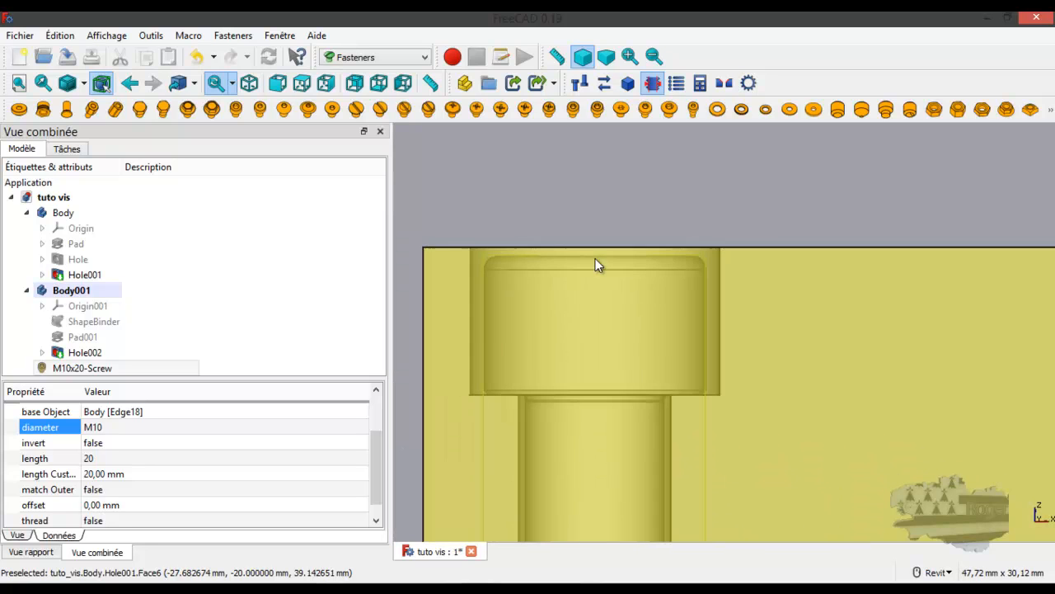
{"action": "middle_click_drag", "start_coordinate": [586, 266], "coordinate": [603, 247]}
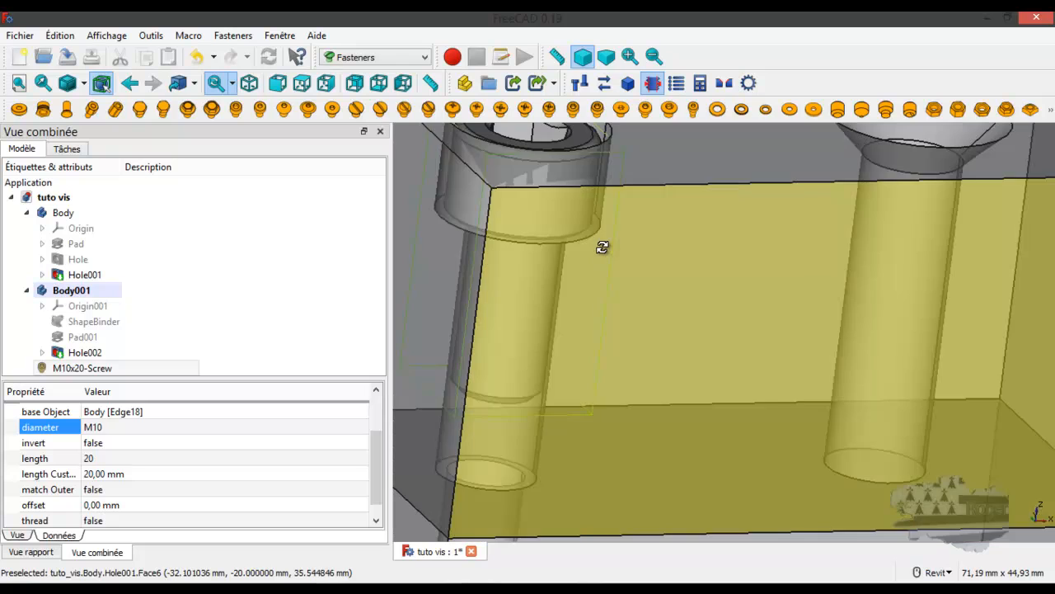
{"action": "scroll", "coordinate": [601, 248], "scroll_direction": "down", "scroll_amount": 4}
{"action": "middle_click_drag", "start_coordinate": [601, 306], "coordinate": [577, 273], "text": "shift"}
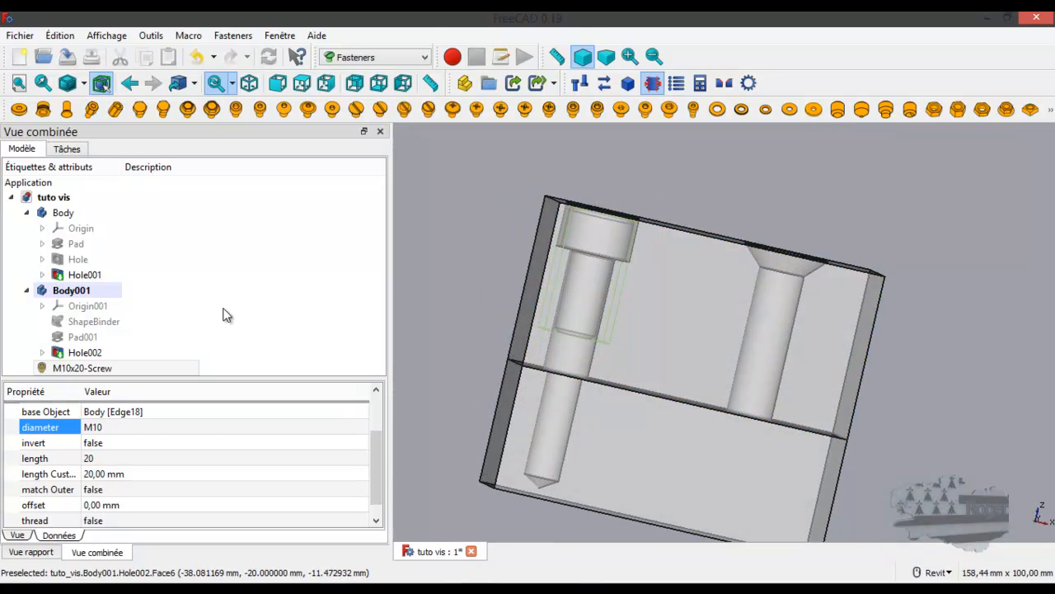
Try a length of 55 mm for the M10 screw, enlarging its property list and recomputing the document
{"action": "left_click", "coordinate": [145, 371]}
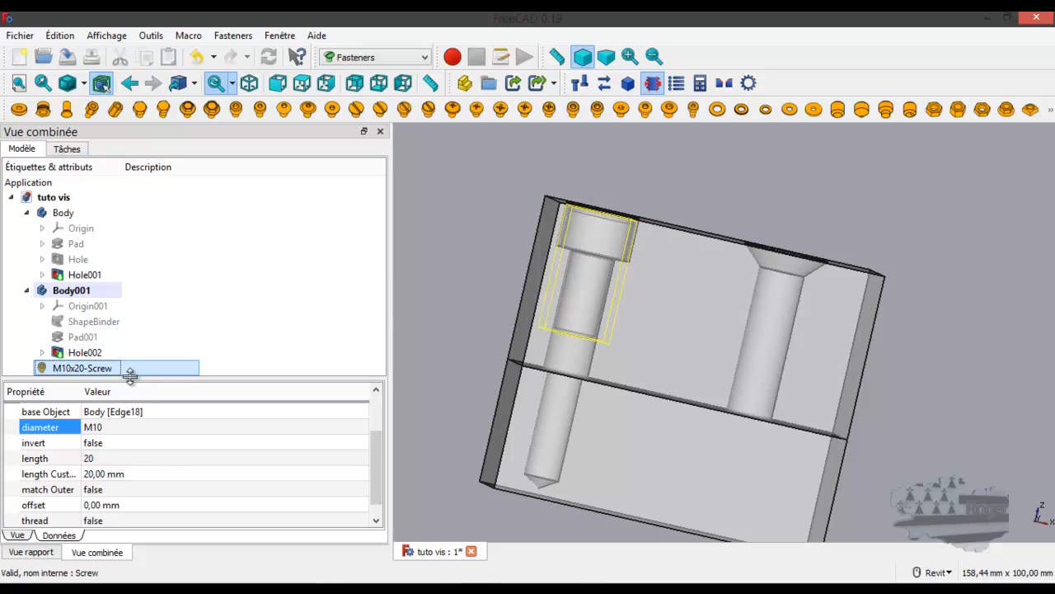
{"action": "left_click", "coordinate": [26, 212]}
{"action": "left_click_drag", "start_coordinate": [175, 378], "coordinate": [173, 253]}
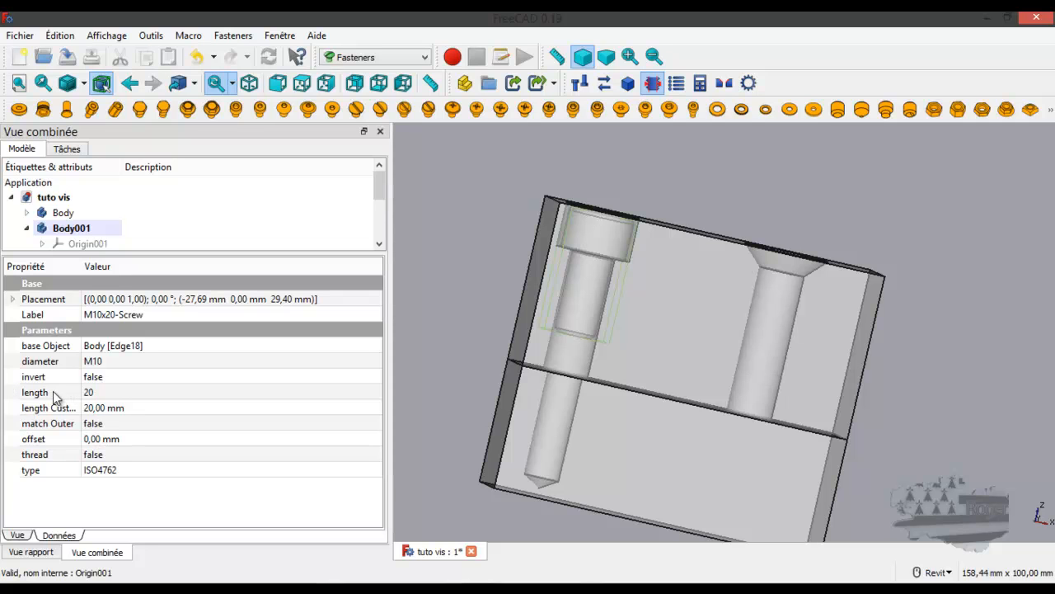
{"action": "left_click", "coordinate": [103, 395]}
{"action": "left_click", "coordinate": [104, 398]}
{"action": "left_click", "coordinate": [98, 498]}
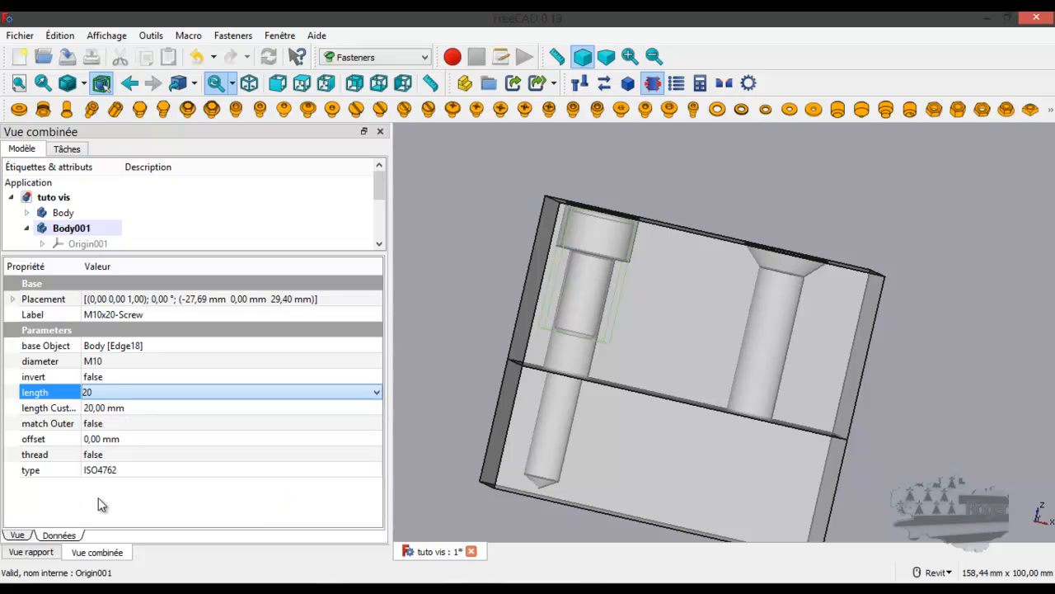
{"action": "left_click", "coordinate": [269, 56]}
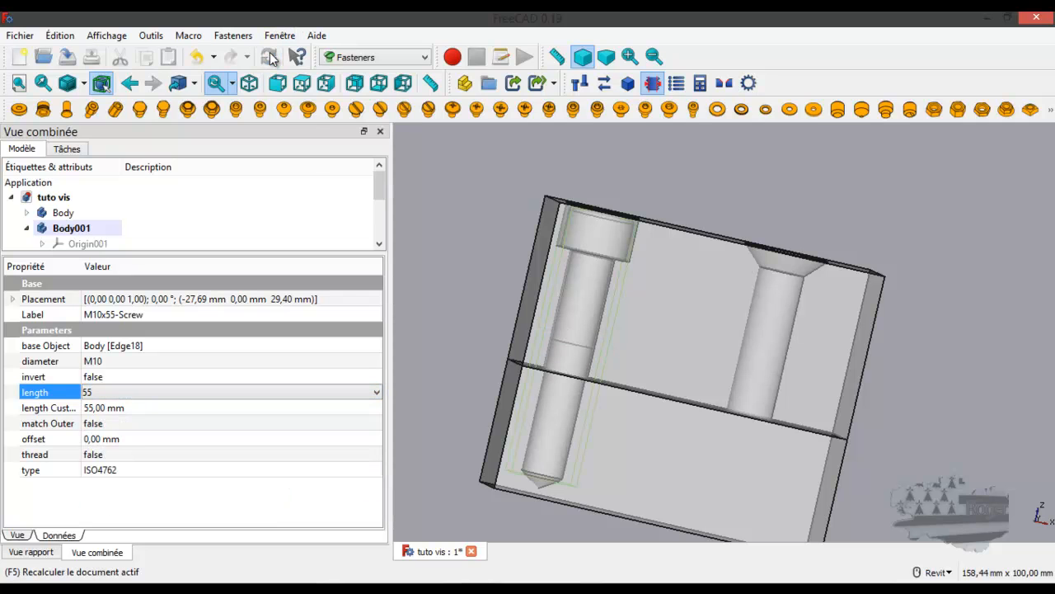
Check the screw tip against the bottom of the threaded hole, set the screw's length to 50 mm and recompute
{"action": "scroll", "coordinate": [552, 494], "scroll_direction": "up", "scroll_amount": 5}
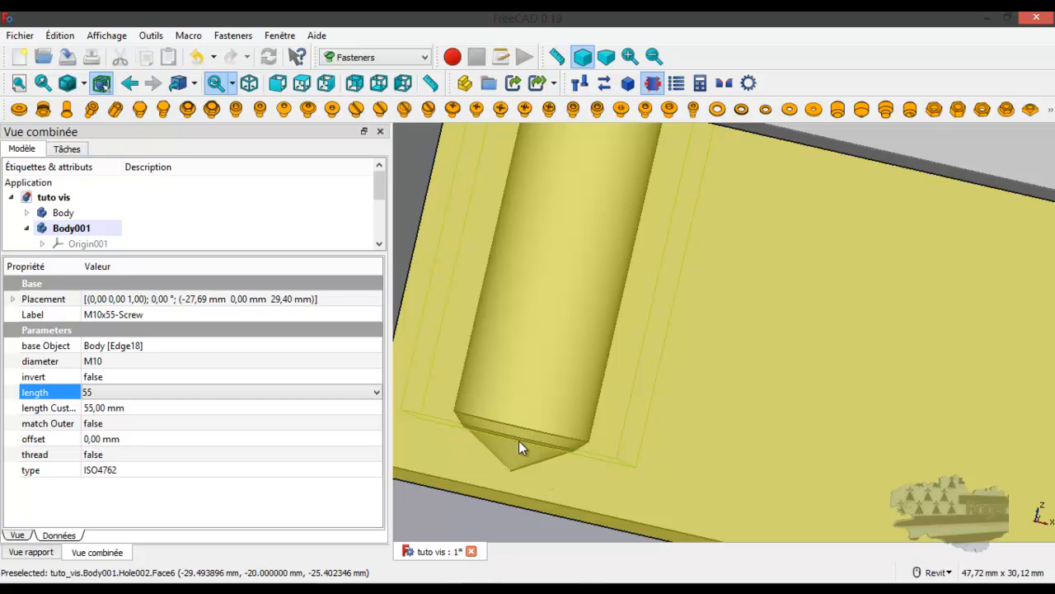
{"action": "scroll", "coordinate": [519, 442], "scroll_direction": "up", "scroll_amount": 5}
{"action": "scroll", "coordinate": [518, 446], "scroll_direction": "down", "scroll_amount": 5}
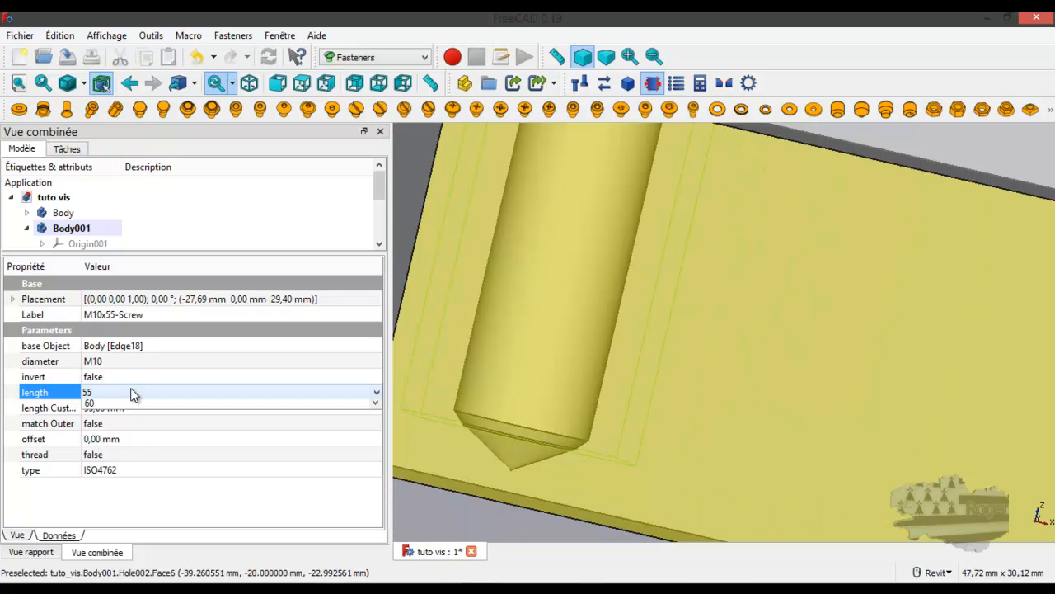
{"action": "left_click", "coordinate": [131, 394]}
{"action": "left_click", "coordinate": [119, 486]}
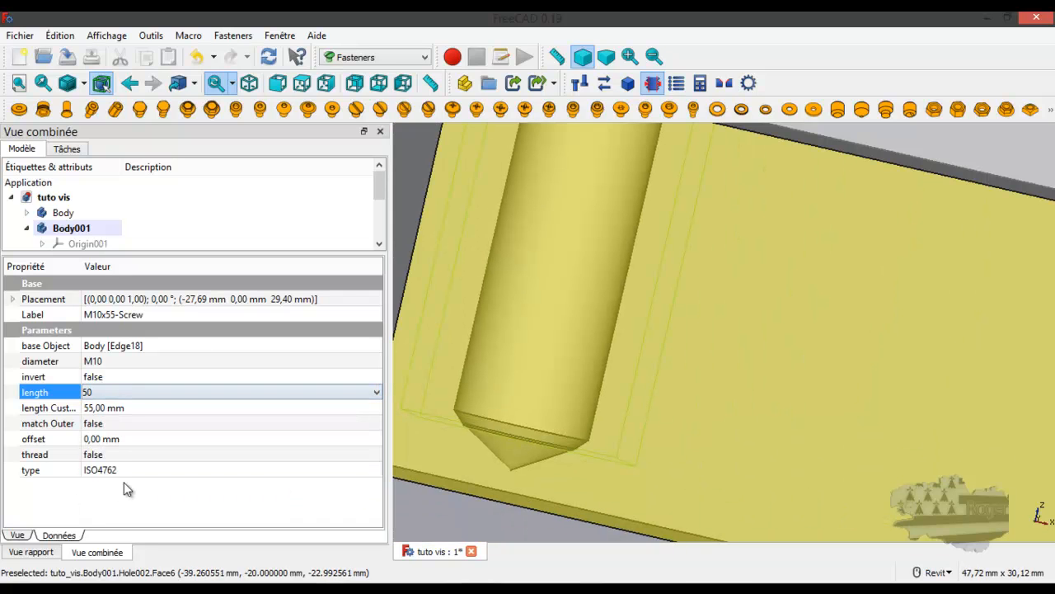
{"action": "left_click", "coordinate": [268, 58]}
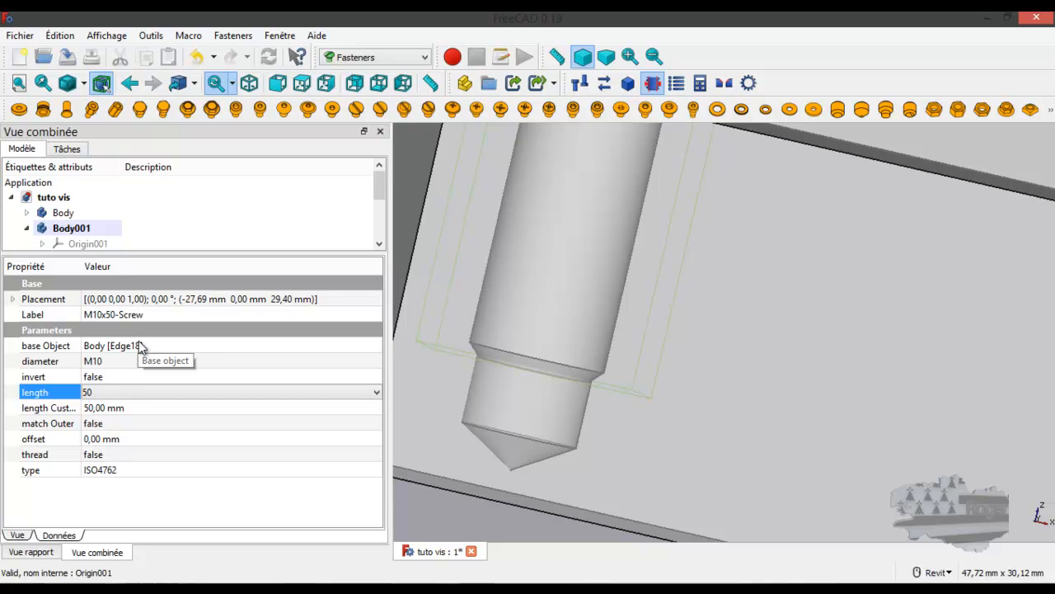
Examine the screw tip, the available screw lengths and the shank where the two bodies meet, keeping the 50 mm length
{"action": "scroll", "coordinate": [521, 385], "scroll_direction": "up", "scroll_amount": 5}
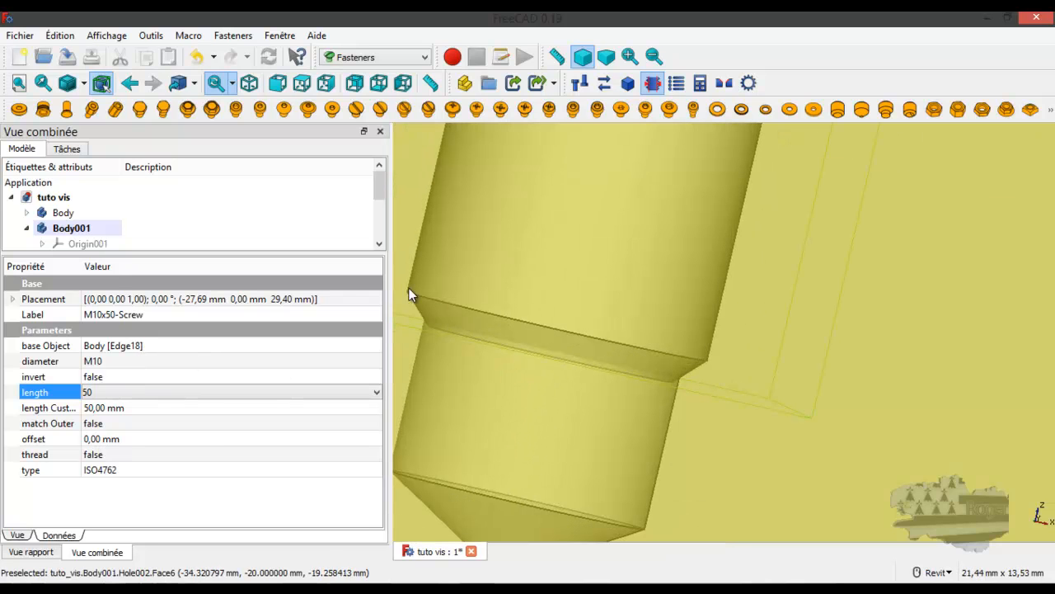
{"action": "left_click", "coordinate": [125, 392]}
{"action": "left_click", "coordinate": [109, 391]}
{"action": "left_click", "coordinate": [108, 392]}
{"action": "left_click", "coordinate": [109, 391]}
{"action": "left_click", "coordinate": [109, 391]}
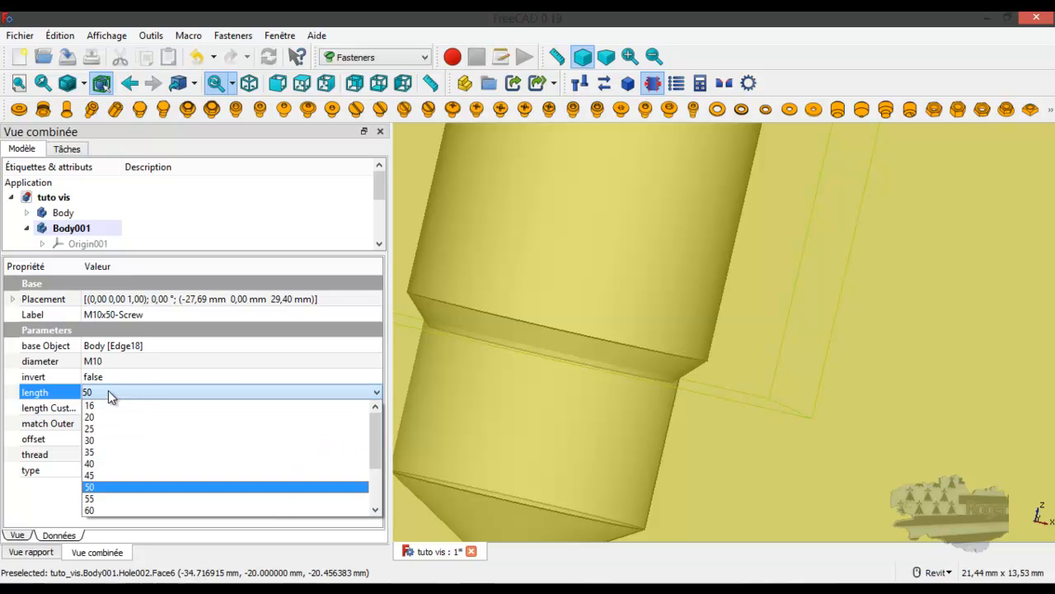
{"action": "left_click", "coordinate": [110, 392]}
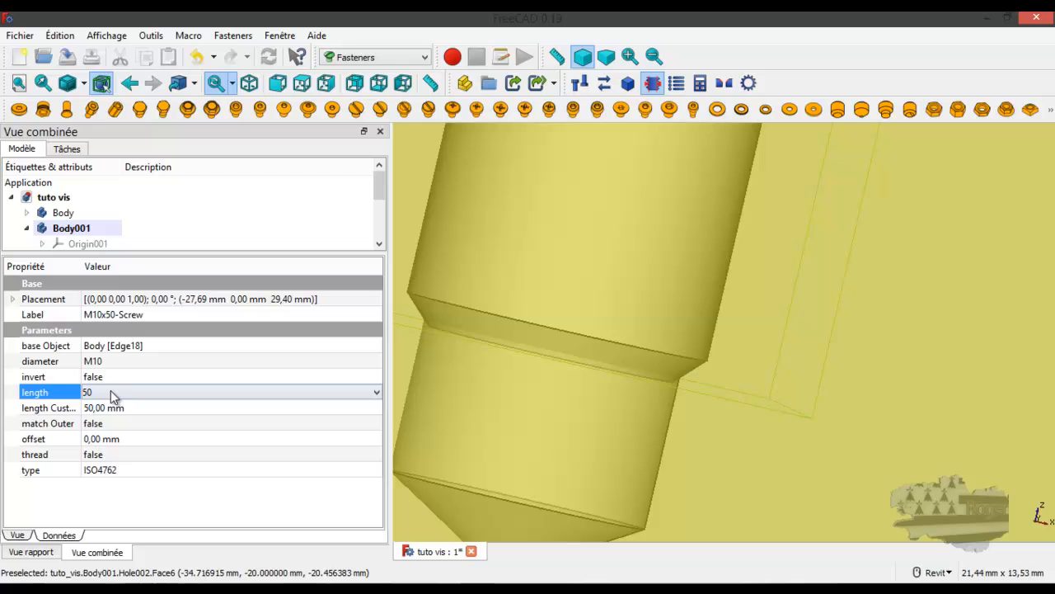
{"action": "left_click", "coordinate": [159, 393]}
{"action": "left_click", "coordinate": [161, 393]}
{"action": "scroll", "coordinate": [591, 309], "scroll_direction": "down", "scroll_amount": 4}
{"action": "scroll", "coordinate": [650, 158], "scroll_direction": "up", "scroll_amount": 4}
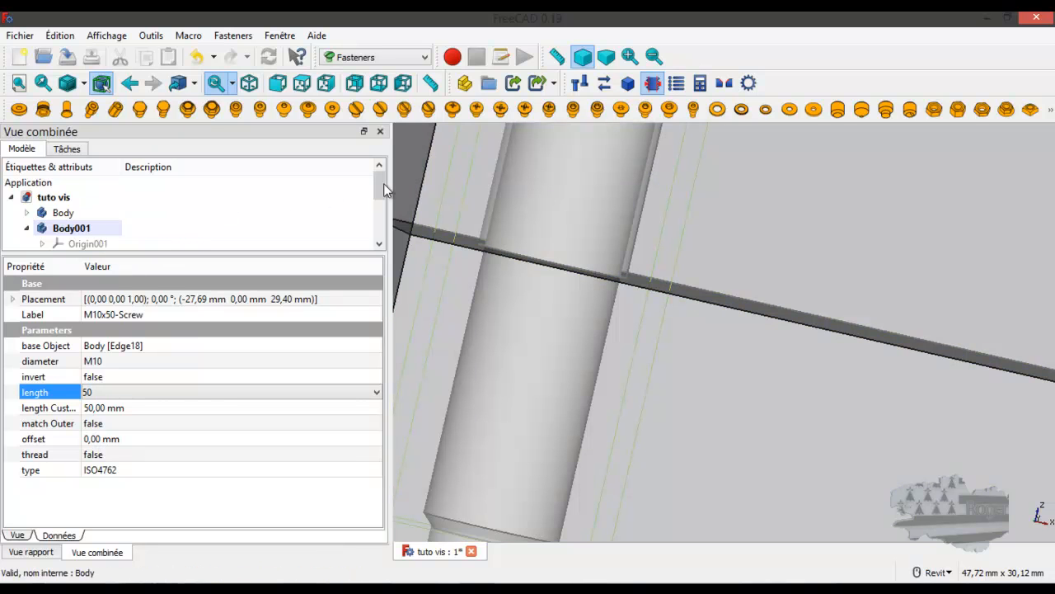
{"action": "left_click_drag", "start_coordinate": [380, 180], "coordinate": [384, 233]}
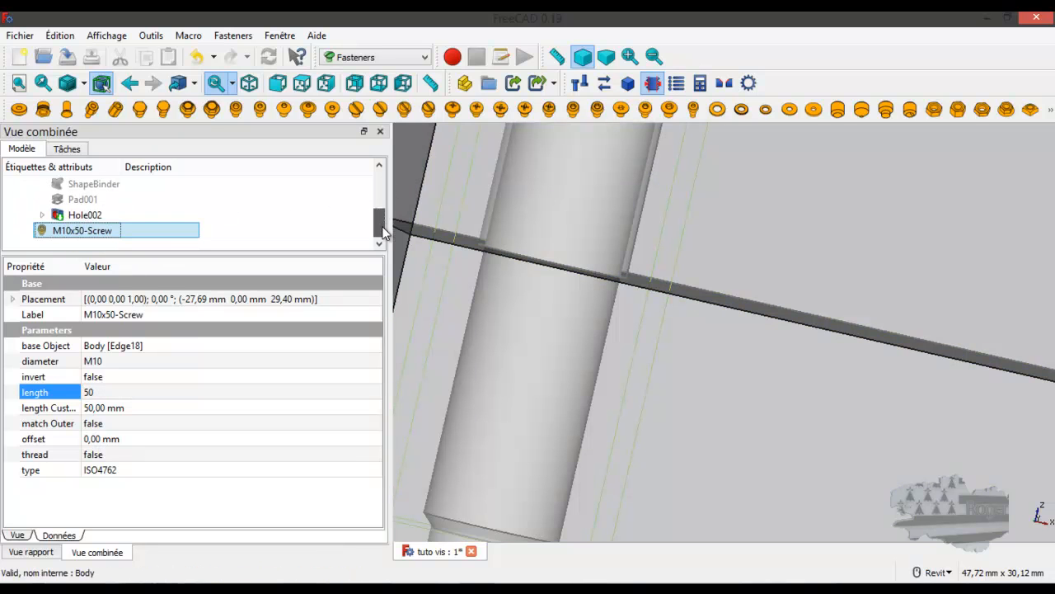
Turn on real thread generation for the M10x50 screw, recompute the document and check the thread along its shank
{"action": "left_click", "coordinate": [93, 237]}
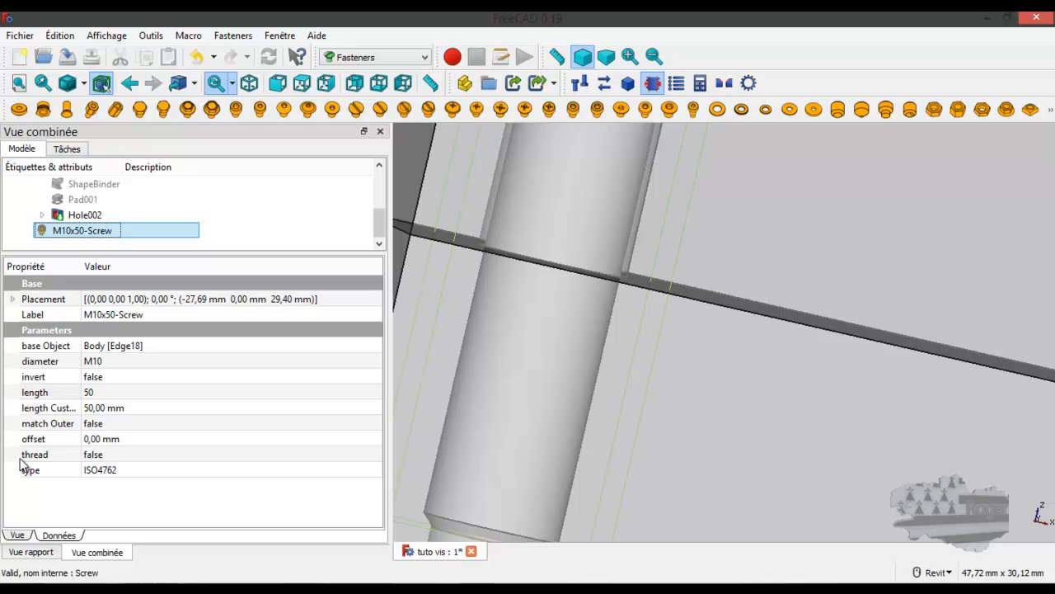
{"action": "left_click", "coordinate": [93, 454]}
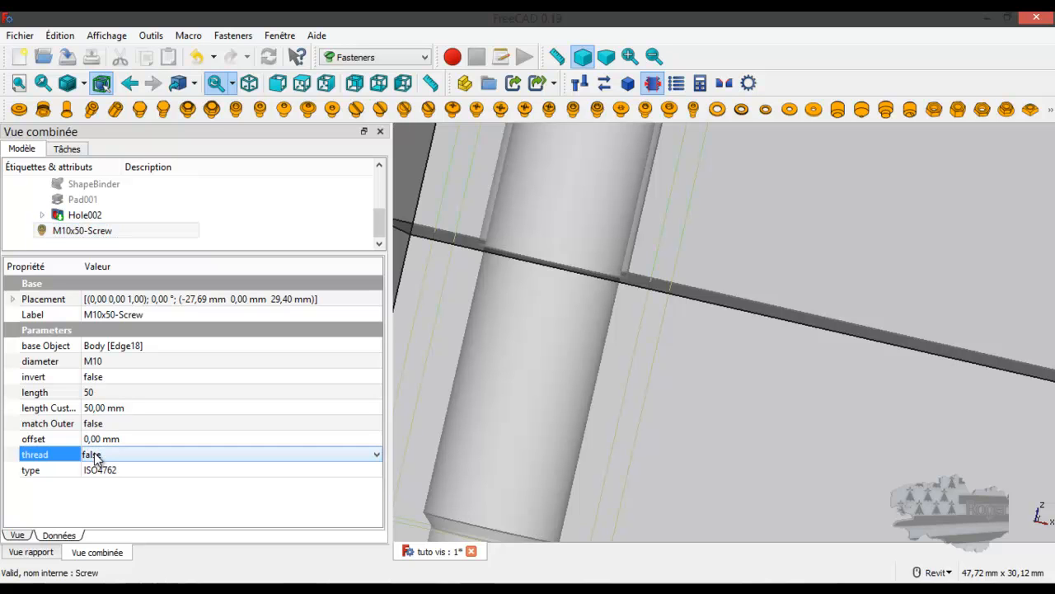
{"action": "left_click", "coordinate": [110, 453]}
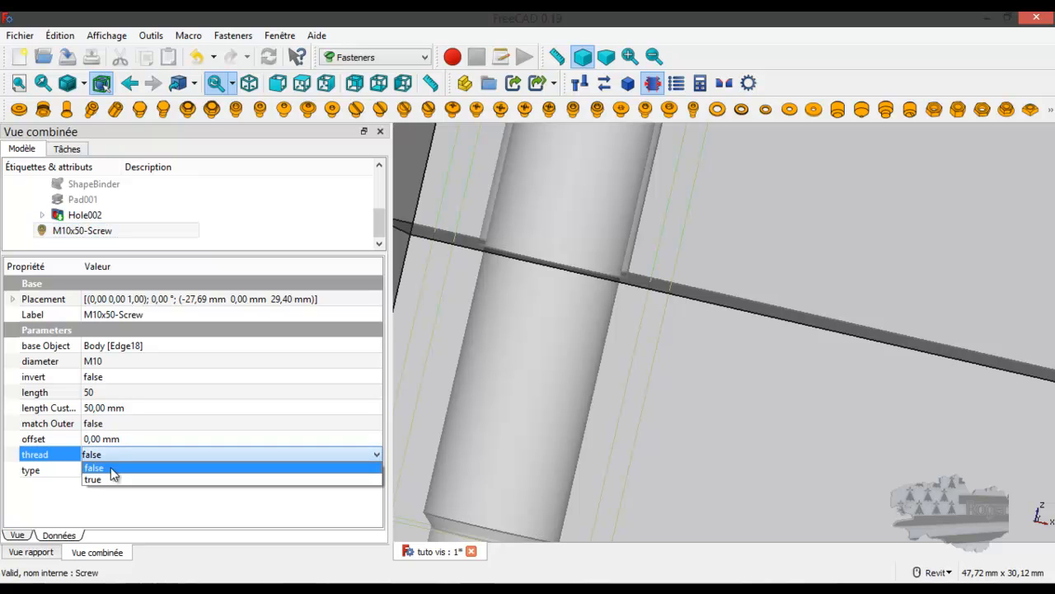
{"action": "left_click", "coordinate": [115, 482]}
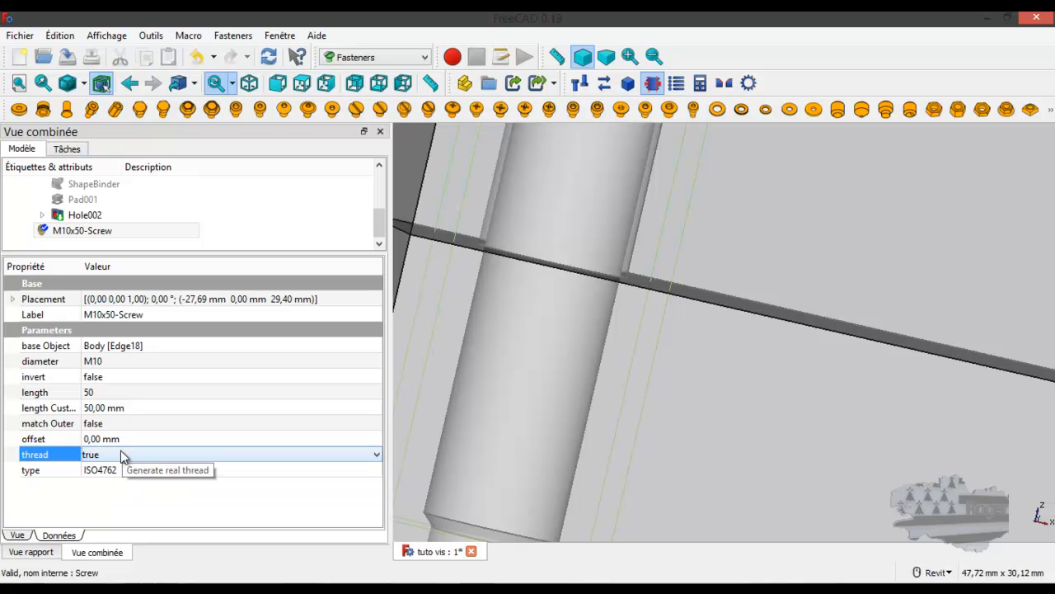
{"action": "left_click", "coordinate": [270, 57]}
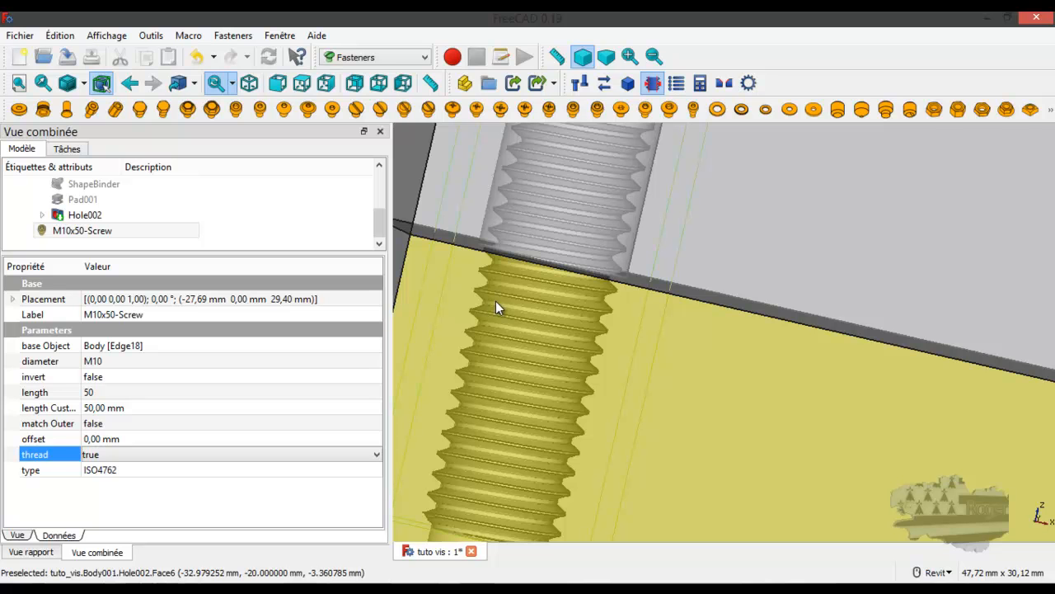
{"action": "scroll", "coordinate": [495, 301], "scroll_direction": "down", "scroll_amount": 5}
{"action": "scroll", "coordinate": [523, 268], "scroll_direction": "up", "scroll_amount": 2}
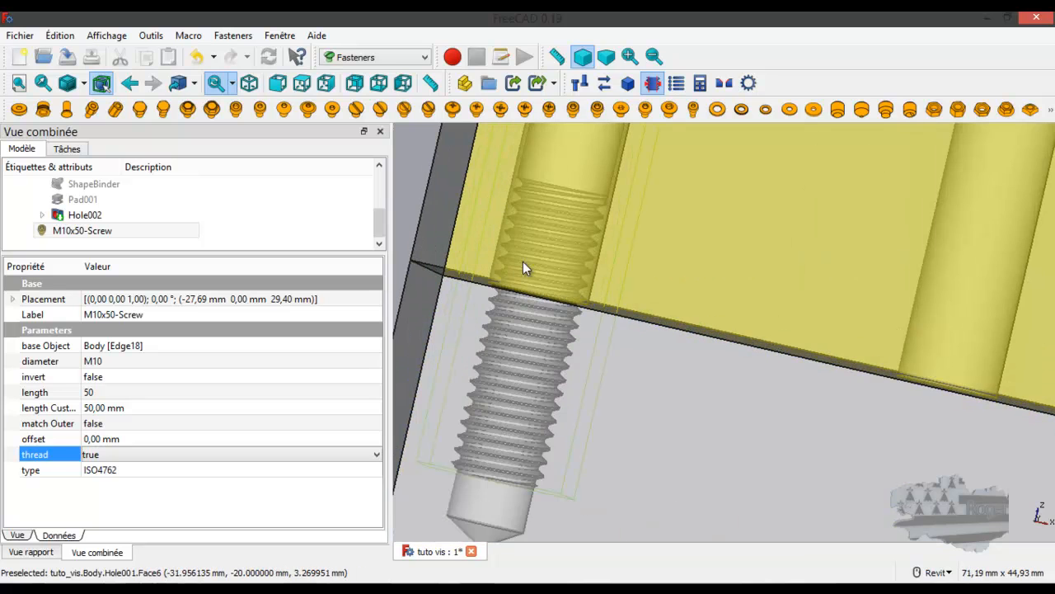
{"action": "scroll", "coordinate": [523, 268], "scroll_direction": "down", "scroll_amount": 6}
{"action": "scroll", "coordinate": [542, 161], "scroll_direction": "up", "scroll_amount": 4}
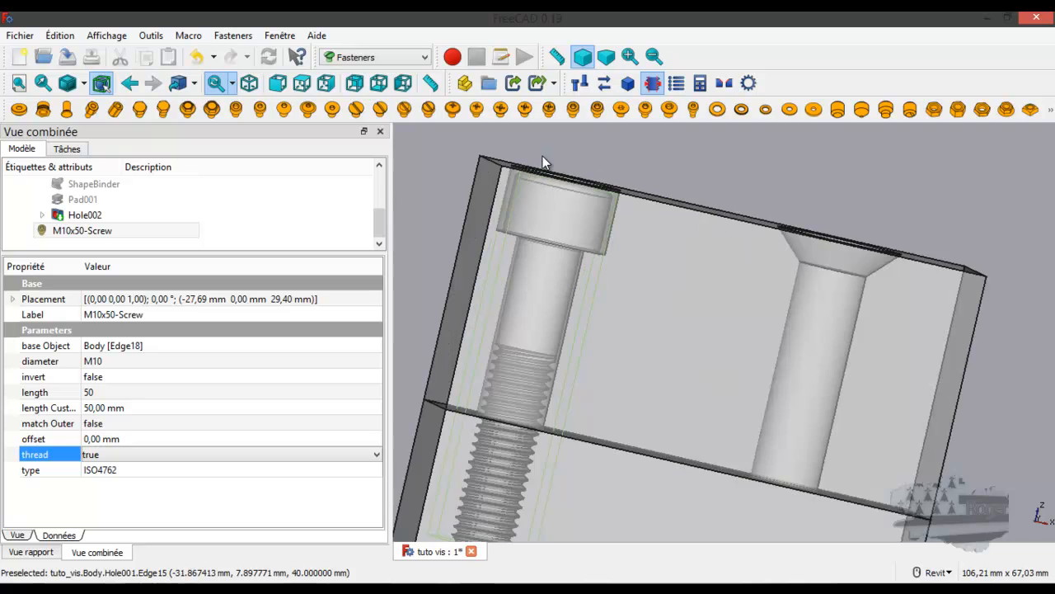
{"action": "scroll", "coordinate": [543, 162], "scroll_direction": "down", "scroll_amount": 2}
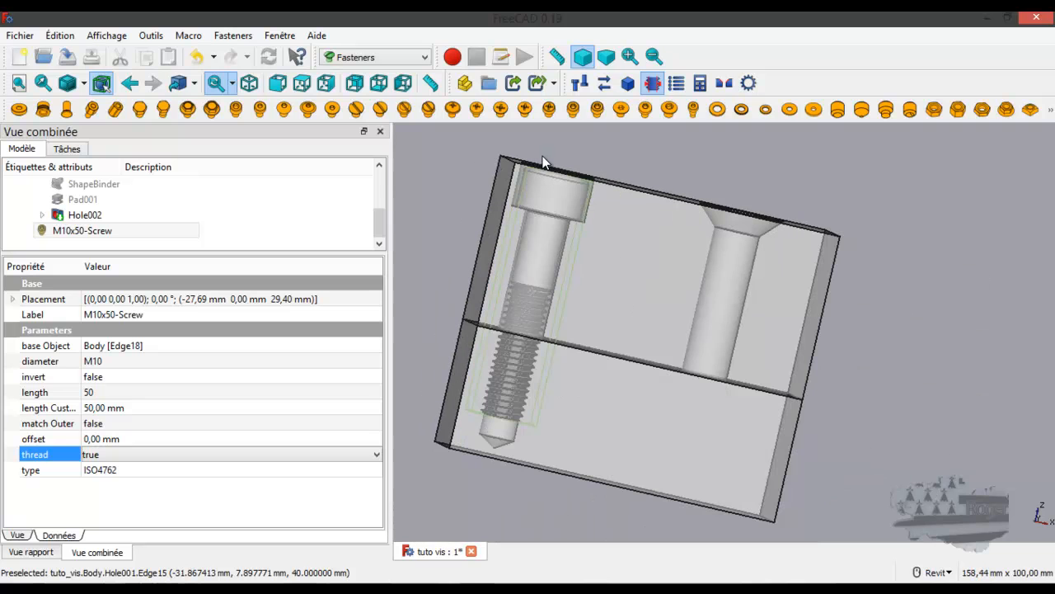
Switch to the Part workbench and subtract the M10x50 screw from Hole002 with a Boolean cut
{"action": "left_click", "coordinate": [382, 58]}
{"action": "left_click", "coordinate": [354, 84]}
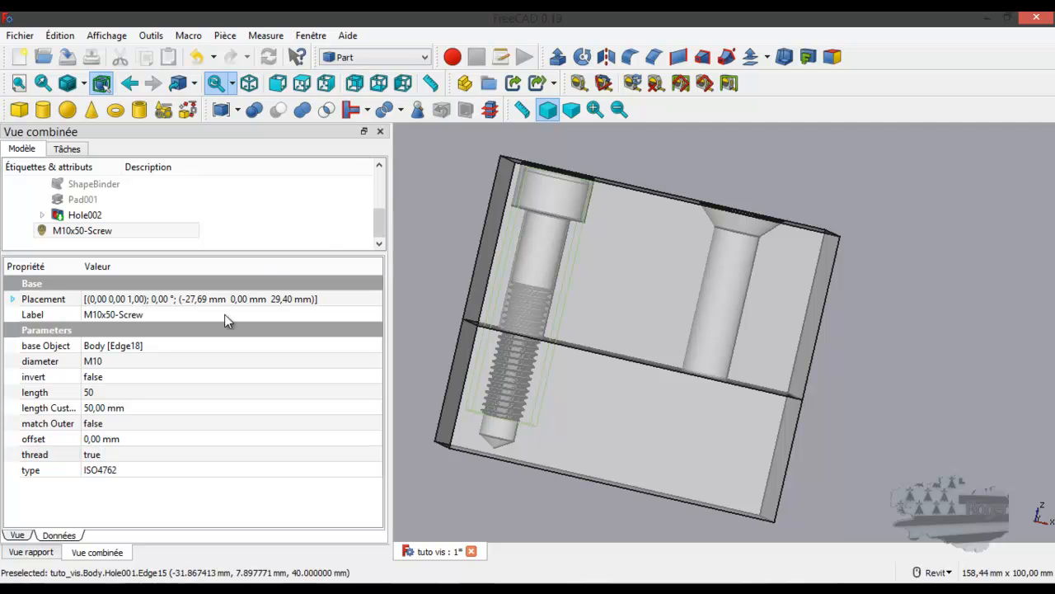
{"action": "left_click", "coordinate": [74, 220]}
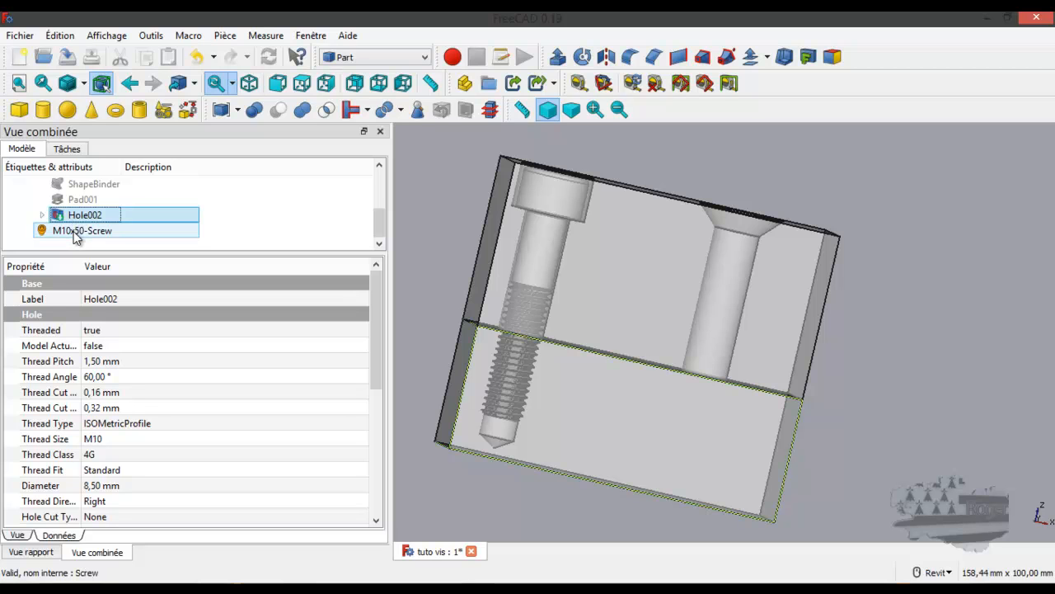
{"action": "left_click", "coordinate": [76, 233], "text": "ctrl"}
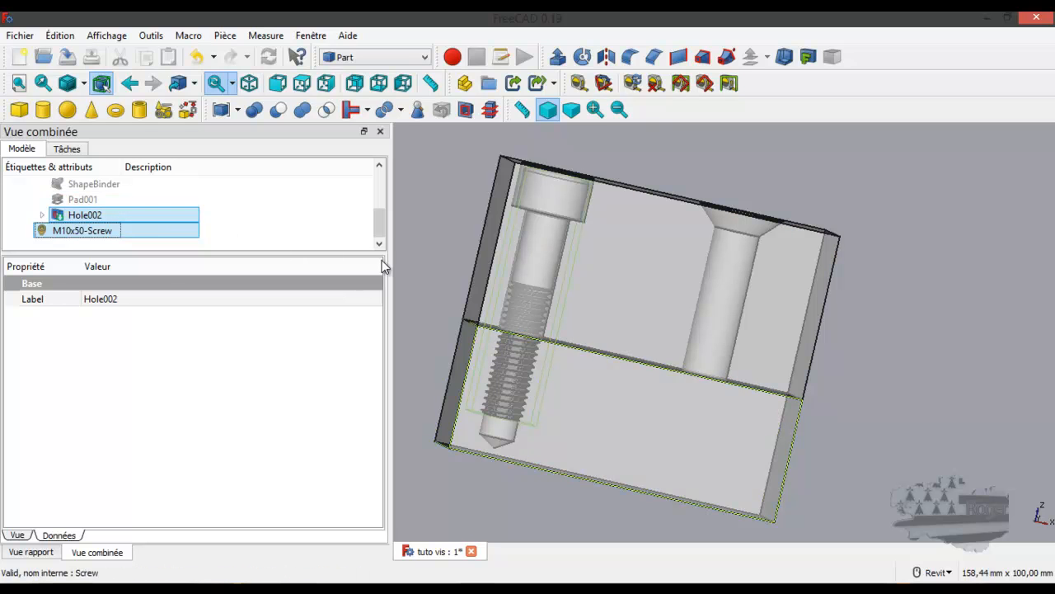
{"action": "left_click", "coordinate": [281, 109]}
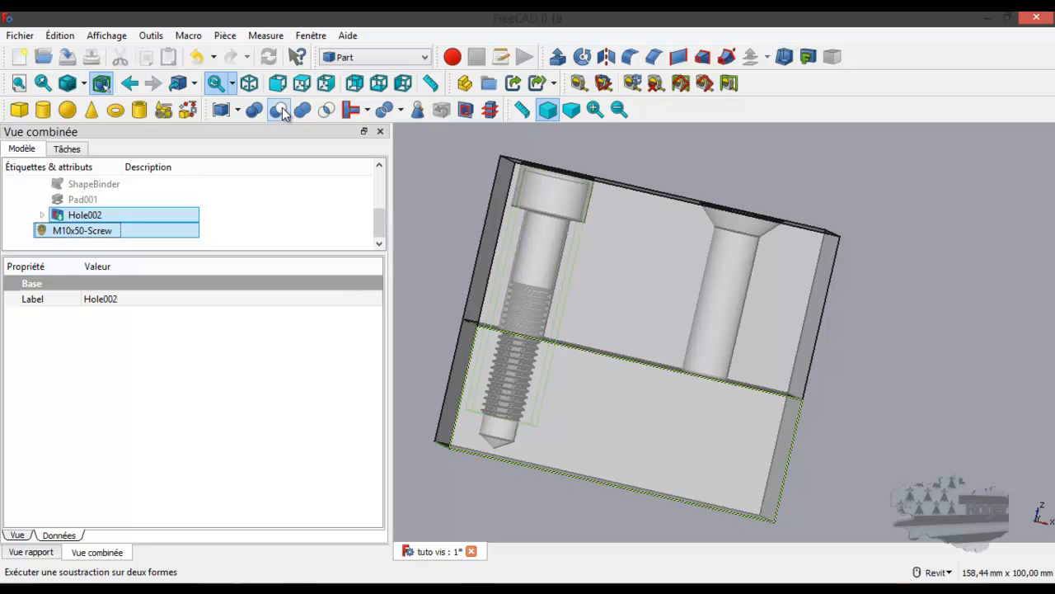
Examine the thread profile that the cut leaves in the lower body's hole, from the joint face down to its bottom
{"action": "scroll", "coordinate": [531, 350], "scroll_direction": "up", "scroll_amount": 5}
{"action": "scroll", "coordinate": [531, 350], "scroll_direction": "down", "scroll_amount": 4}
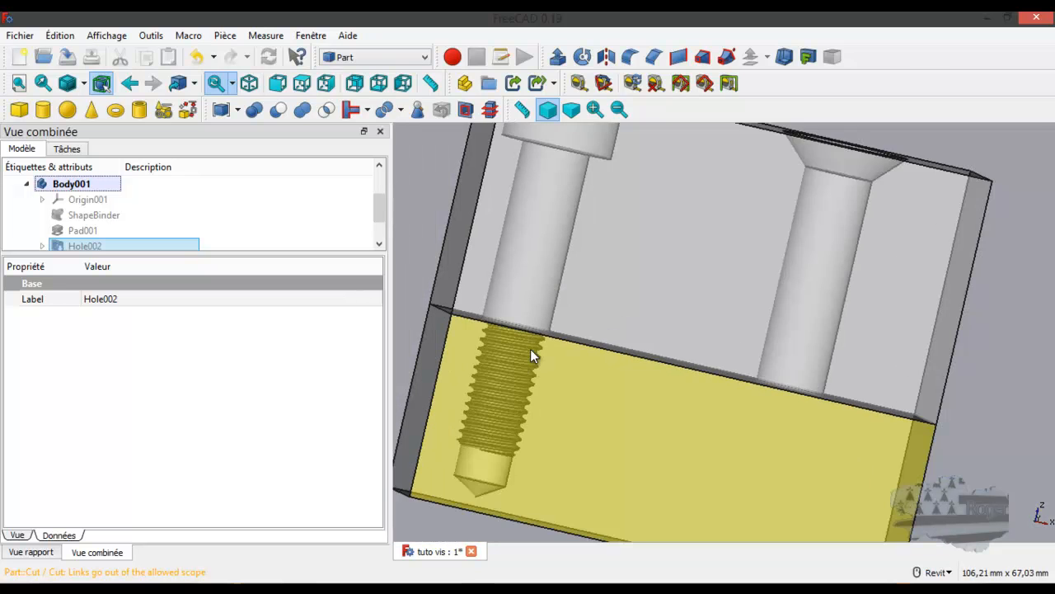
{"action": "scroll", "coordinate": [530, 349], "scroll_direction": "down", "scroll_amount": 2}
{"action": "scroll", "coordinate": [530, 216], "scroll_direction": "up", "scroll_amount": 2}
{"action": "scroll", "coordinate": [529, 216], "scroll_direction": "down", "scroll_amount": 3}
{"action": "scroll", "coordinate": [511, 385], "scroll_direction": "up", "scroll_amount": 3}
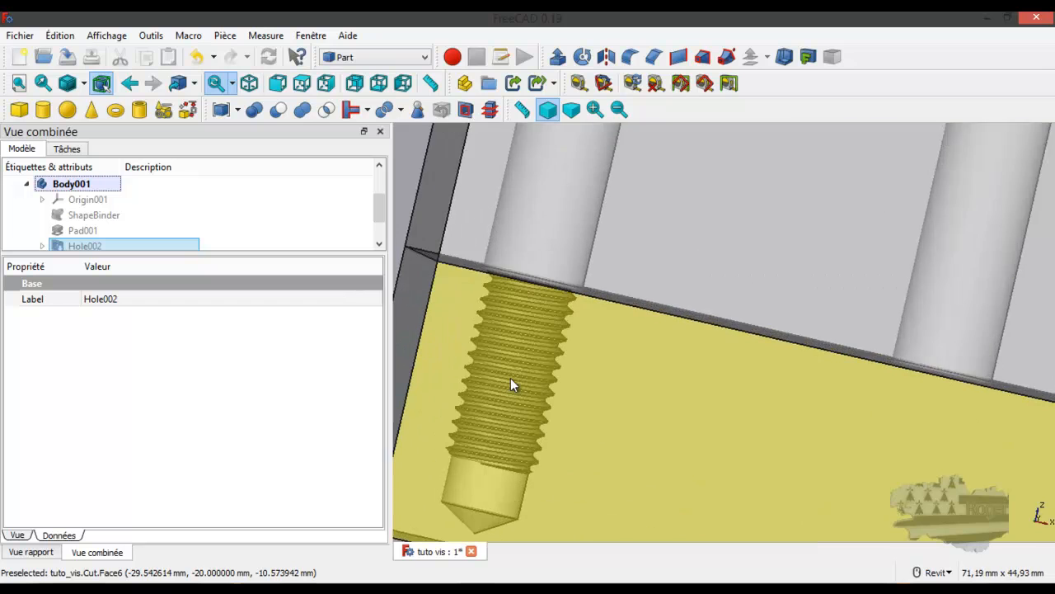
{"action": "scroll", "coordinate": [510, 384], "scroll_direction": "up", "scroll_amount": 2}
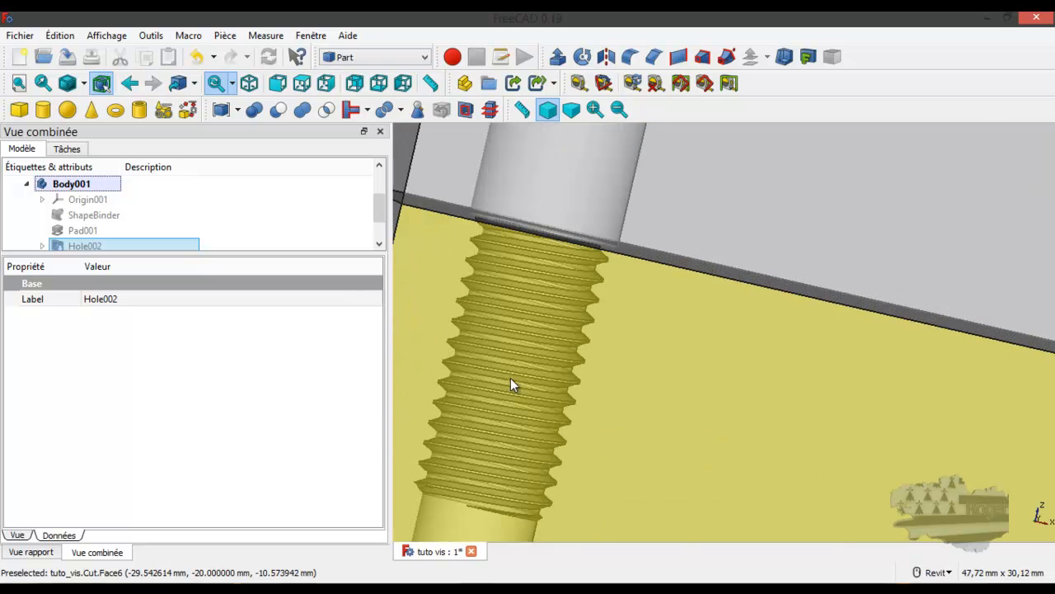
{"action": "scroll", "coordinate": [511, 384], "scroll_direction": "down", "scroll_amount": 4}
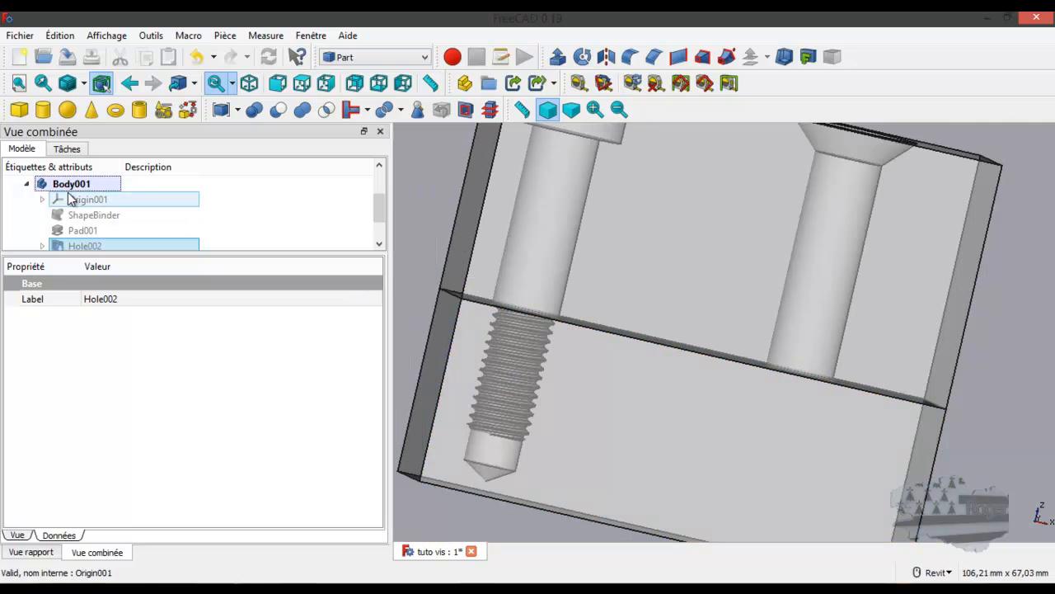
Hide the upper body's Hole001 feature and examine the thread inside the lower body's hole from its opening
{"action": "left_click", "coordinate": [28, 184]}
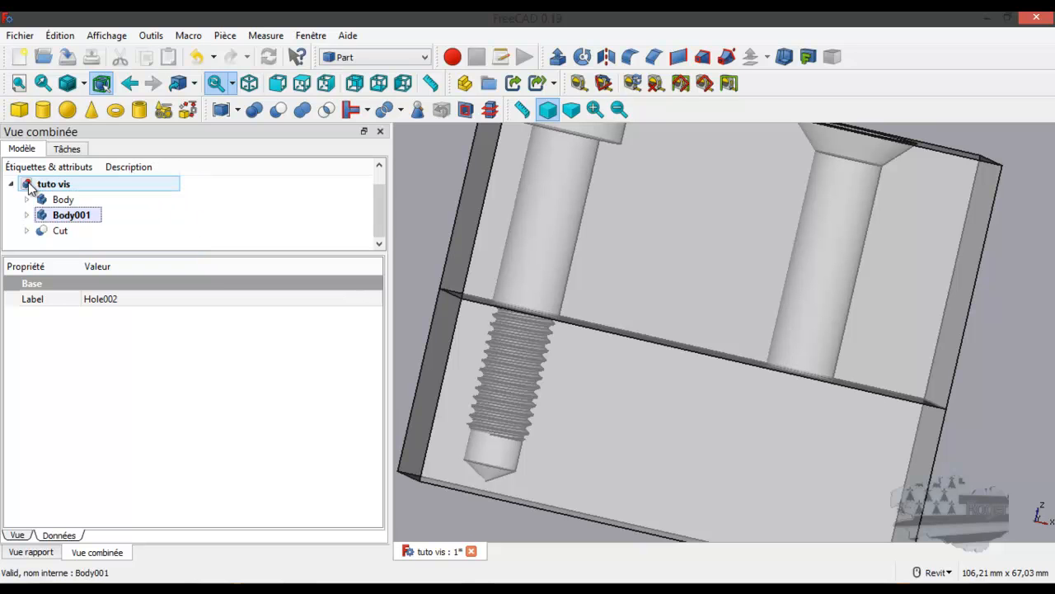
{"action": "left_click", "coordinate": [27, 200]}
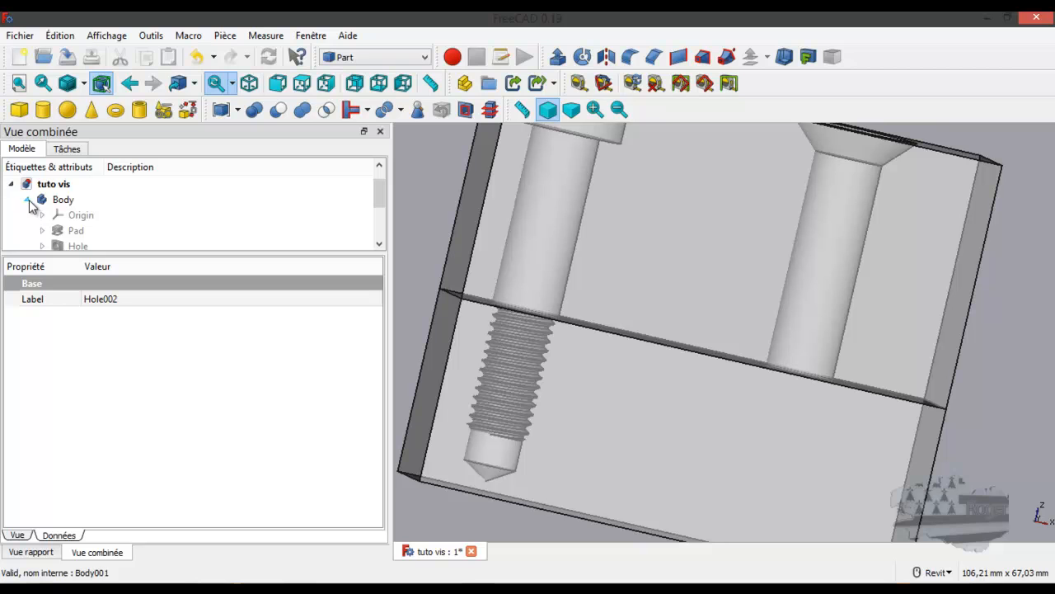
{"action": "scroll", "coordinate": [72, 232], "scroll_direction": "down", "scroll_amount": 1}
{"action": "left_click", "coordinate": [78, 216]}
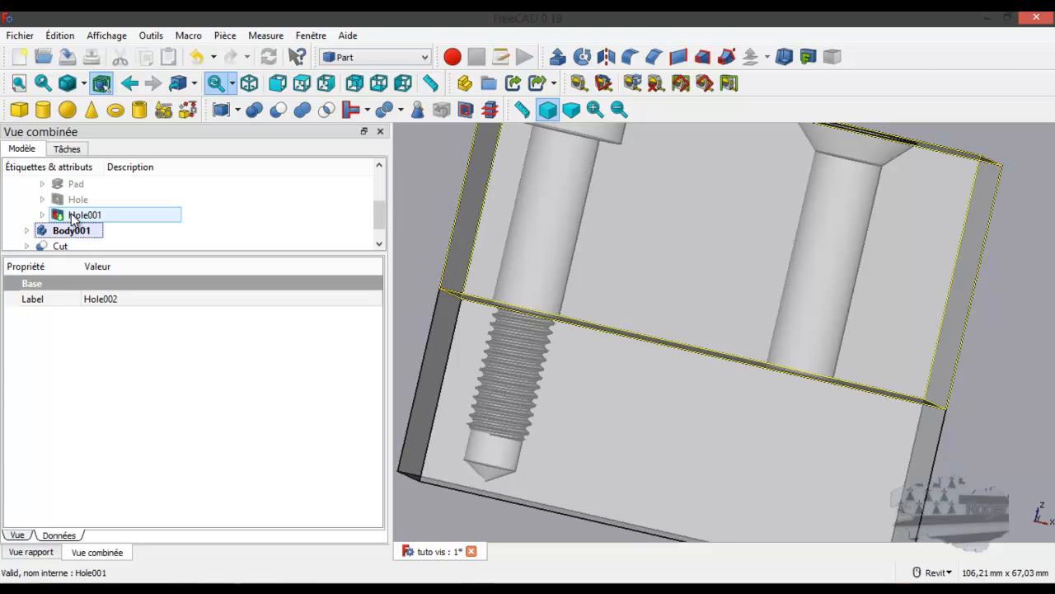
{"action": "key", "text": "space"}
{"action": "middle_click_drag", "start_coordinate": [606, 345], "coordinate": [541, 304], "text": "shift"}
{"action": "scroll", "coordinate": [541, 304], "scroll_direction": "up", "scroll_amount": 8}
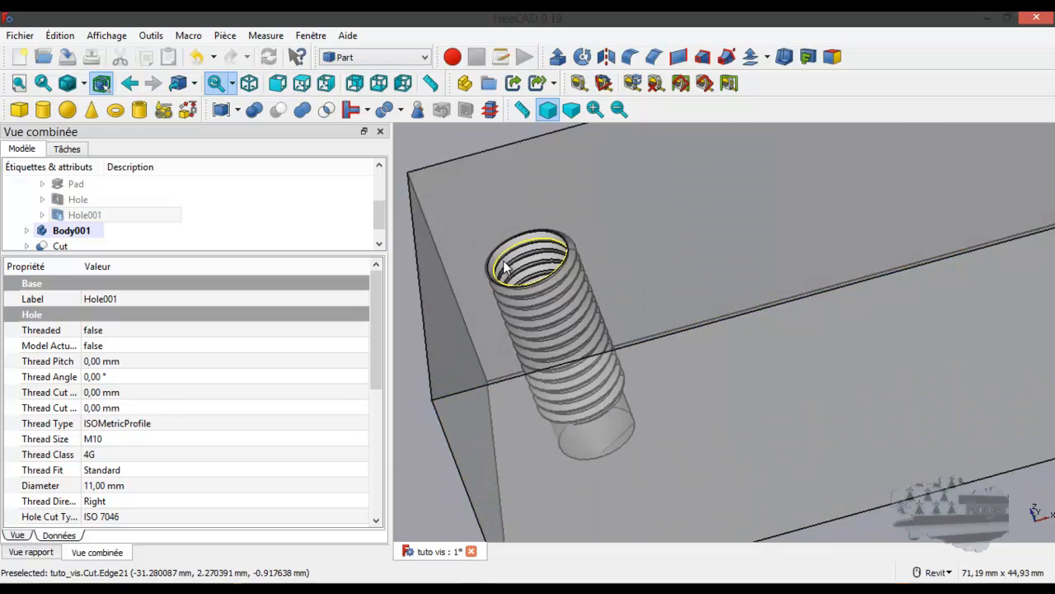
{"action": "middle_click_drag", "start_coordinate": [606, 281], "coordinate": [663, 335], "text": "shift"}
{"action": "scroll", "coordinate": [684, 349], "scroll_direction": "up", "scroll_amount": 4}
{"action": "scroll", "coordinate": [663, 336], "scroll_direction": "down", "scroll_amount": 4}
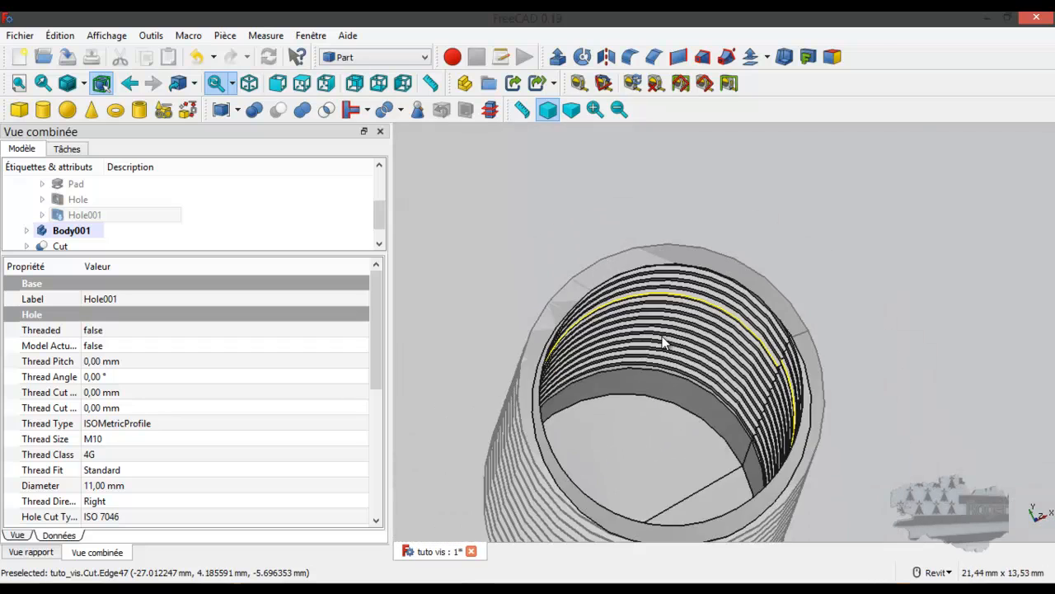
Show Hole001 again, collapse the contents of Body and enlarge the model tree
{"action": "left_click", "coordinate": [99, 215]}
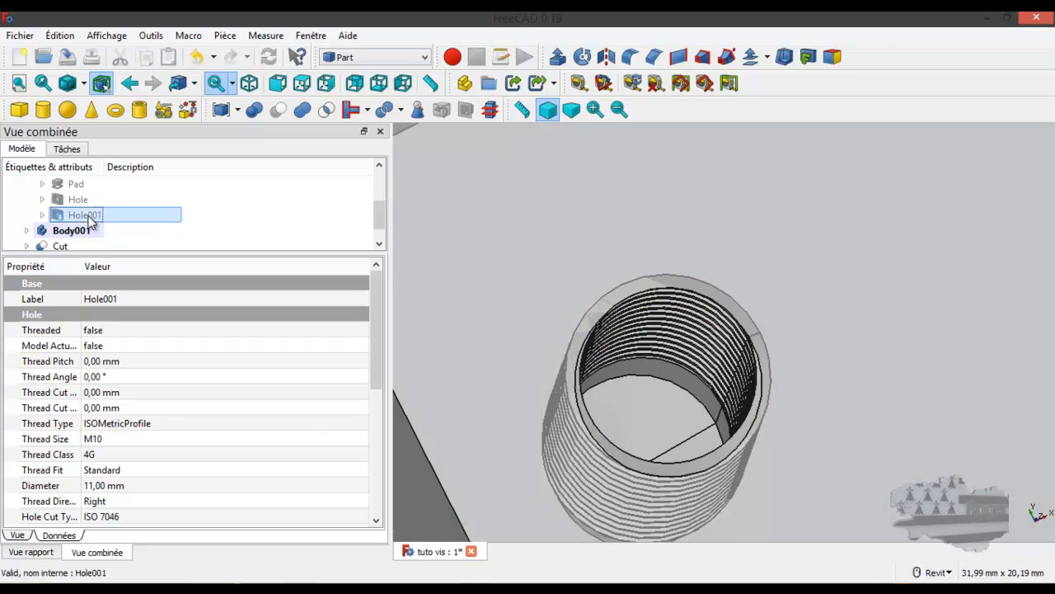
{"action": "key", "text": "space"}
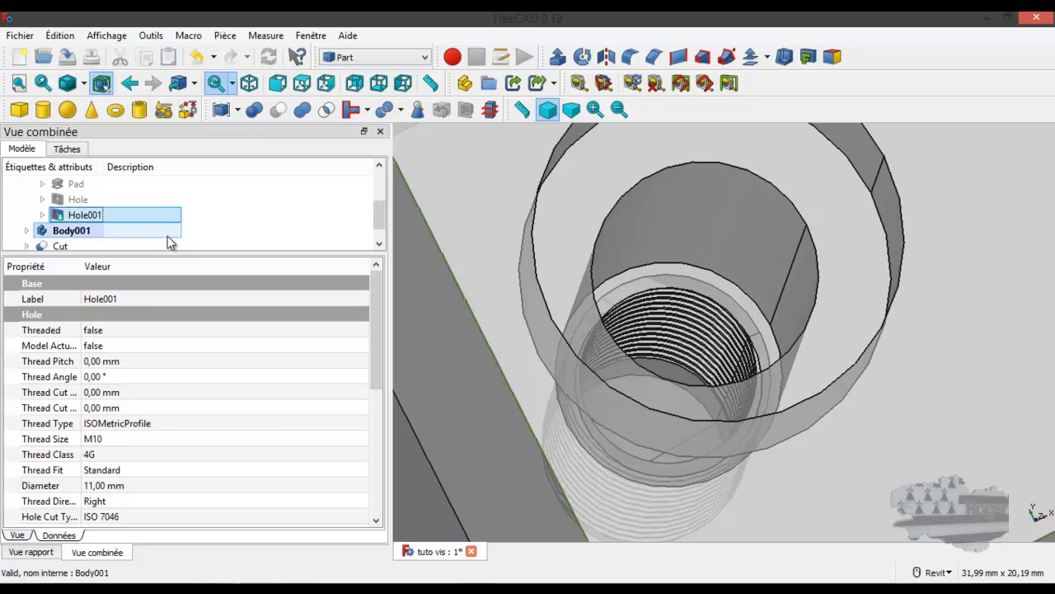
{"action": "scroll", "coordinate": [37, 216], "scroll_direction": "up", "scroll_amount": 2}
{"action": "left_click", "coordinate": [27, 213]}
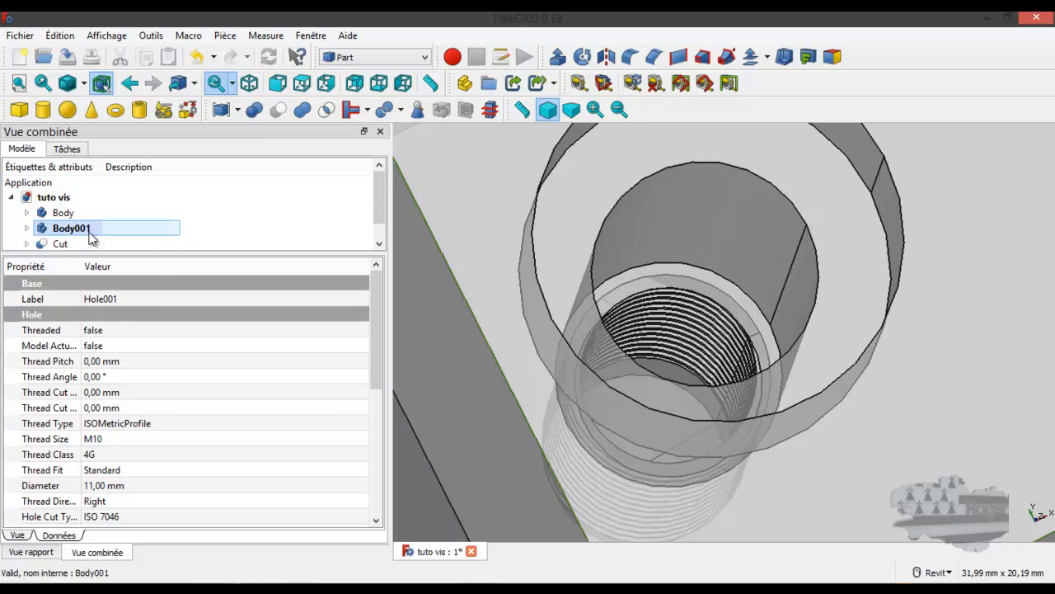
{"action": "left_click_drag", "start_coordinate": [151, 253], "coordinate": [152, 383]}
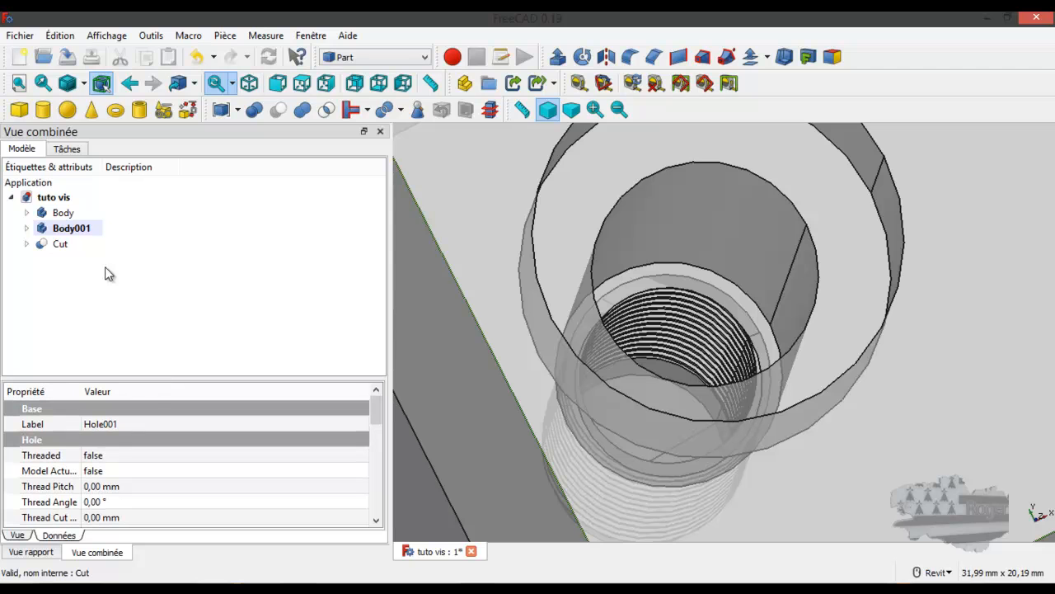
Examine the two stacked bodies, the counterbored and countersunk holes and the threaded hole from several angles and distances
{"action": "scroll", "coordinate": [565, 349], "scroll_direction": "down", "scroll_amount": 2}
{"action": "scroll", "coordinate": [566, 356], "scroll_direction": "down", "scroll_amount": 5}
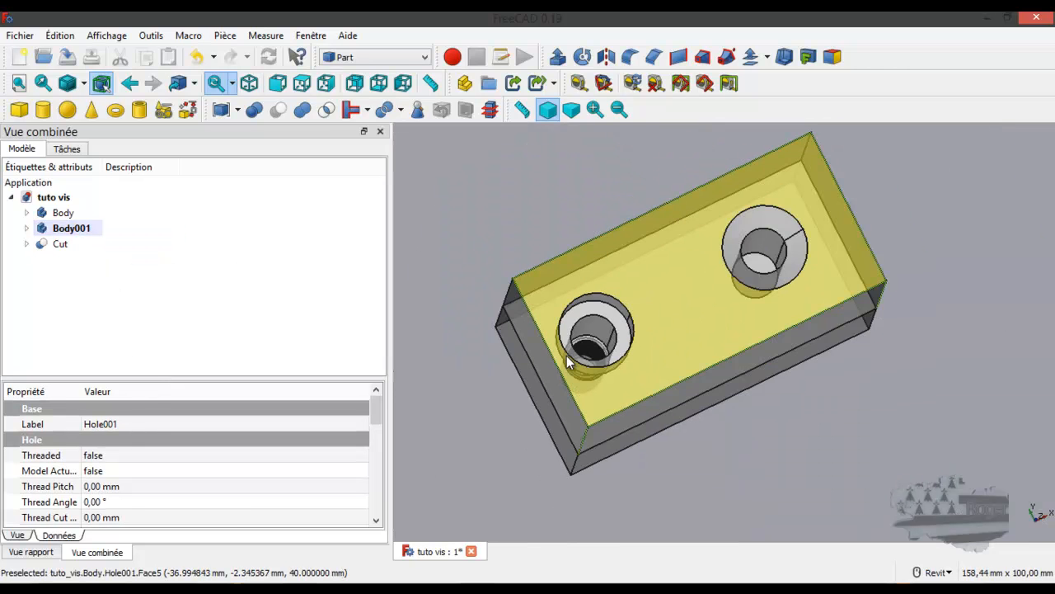
{"action": "middle_click_drag", "start_coordinate": [885, 407], "coordinate": [777, 336], "text": "shift"}
{"action": "scroll", "coordinate": [777, 336], "scroll_direction": "down", "scroll_amount": 4}
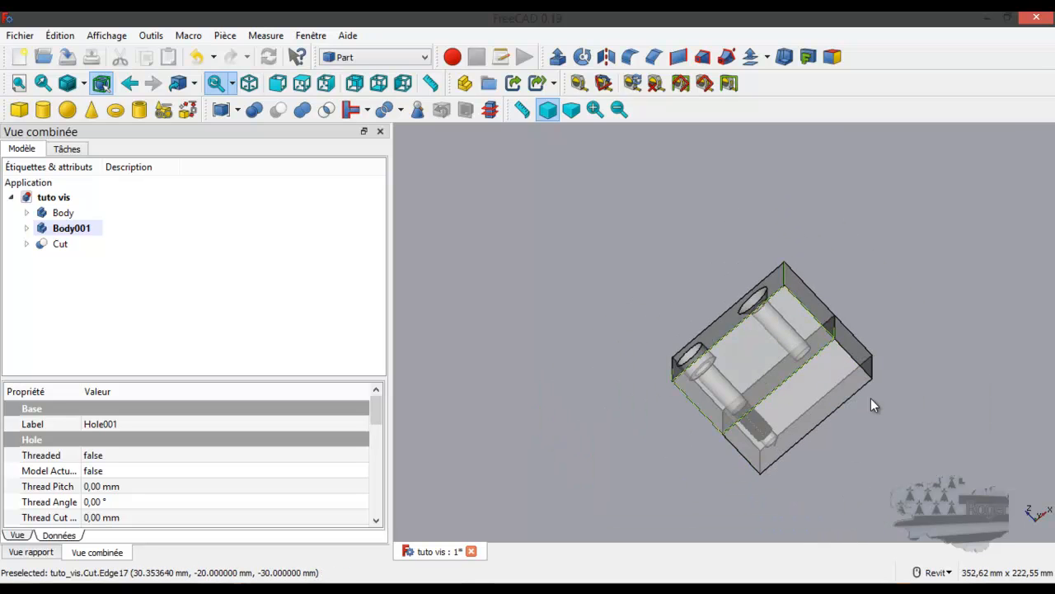
{"action": "middle_click_drag", "start_coordinate": [852, 367], "coordinate": [761, 373], "text": "shift"}
{"action": "middle_click", "coordinate": [751, 369]}
{"action": "middle_click", "coordinate": [751, 369]}
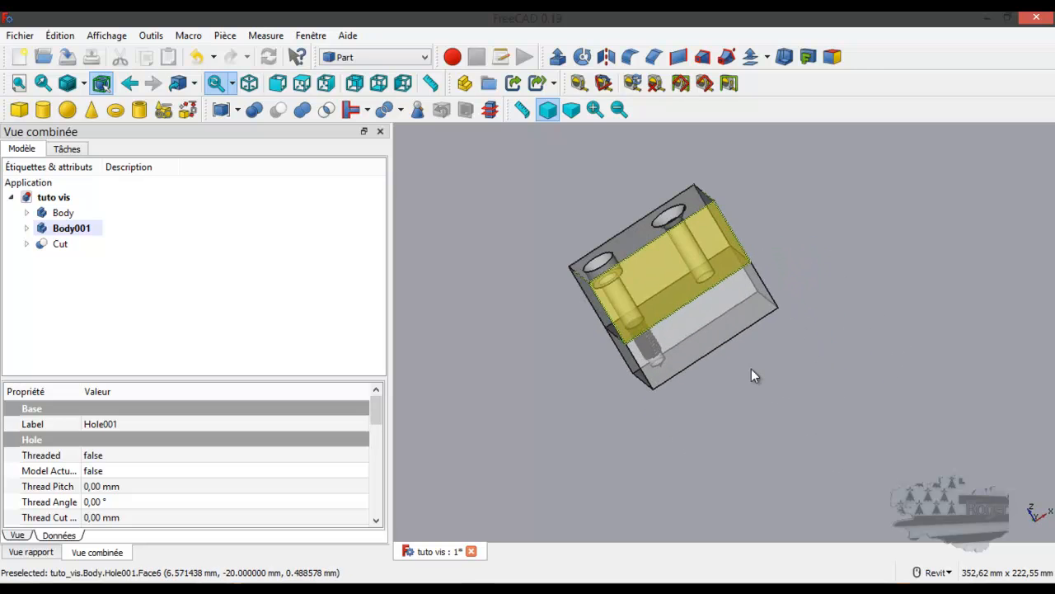
{"action": "middle_click", "coordinate": [686, 316]}
{"action": "middle_click_drag", "start_coordinate": [686, 317], "coordinate": [706, 339], "text": "shift"}
{"action": "middle_click_drag", "start_coordinate": [664, 273], "coordinate": [817, 385]}
{"action": "scroll", "coordinate": [808, 398], "scroll_direction": "down", "scroll_amount": 4}
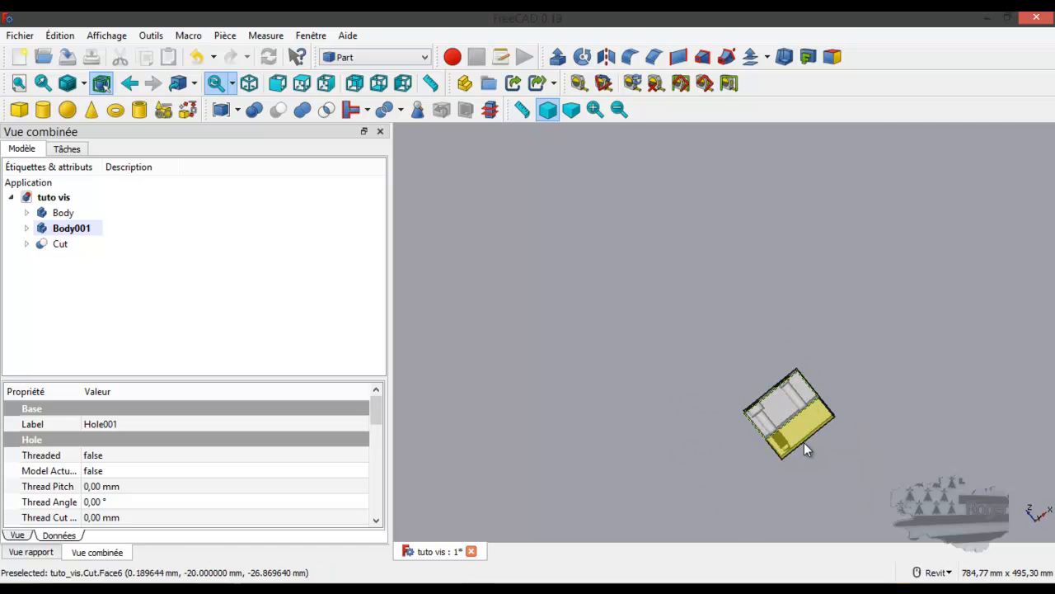
{"action": "scroll", "coordinate": [801, 446], "scroll_direction": "up", "scroll_amount": 6}
{"action": "scroll", "coordinate": [743, 323], "scroll_direction": "up", "scroll_amount": 3}
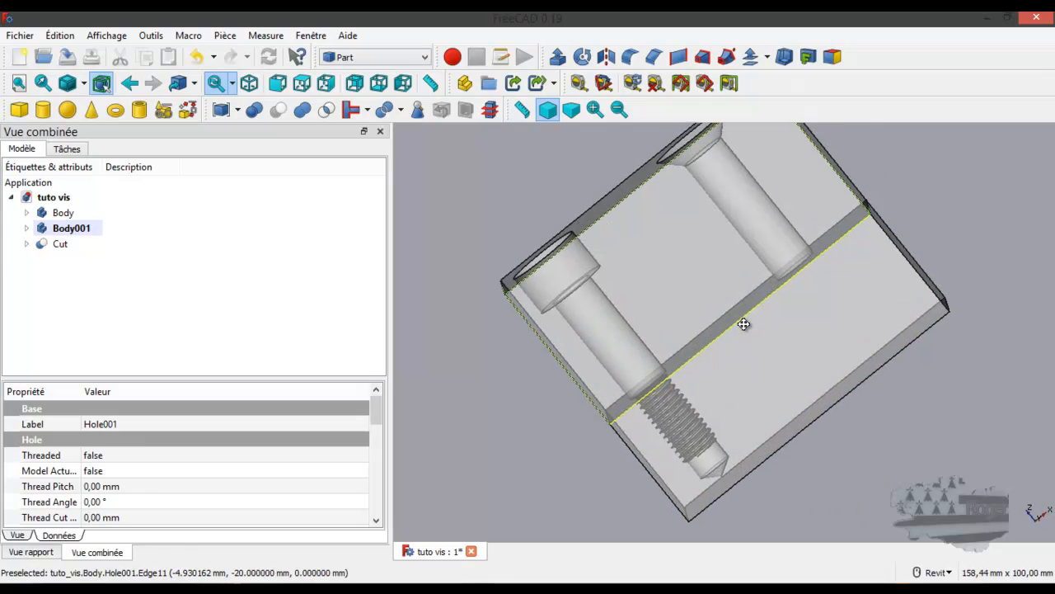
{"action": "middle_click_drag", "start_coordinate": [815, 314], "coordinate": [782, 352], "text": "shift"}
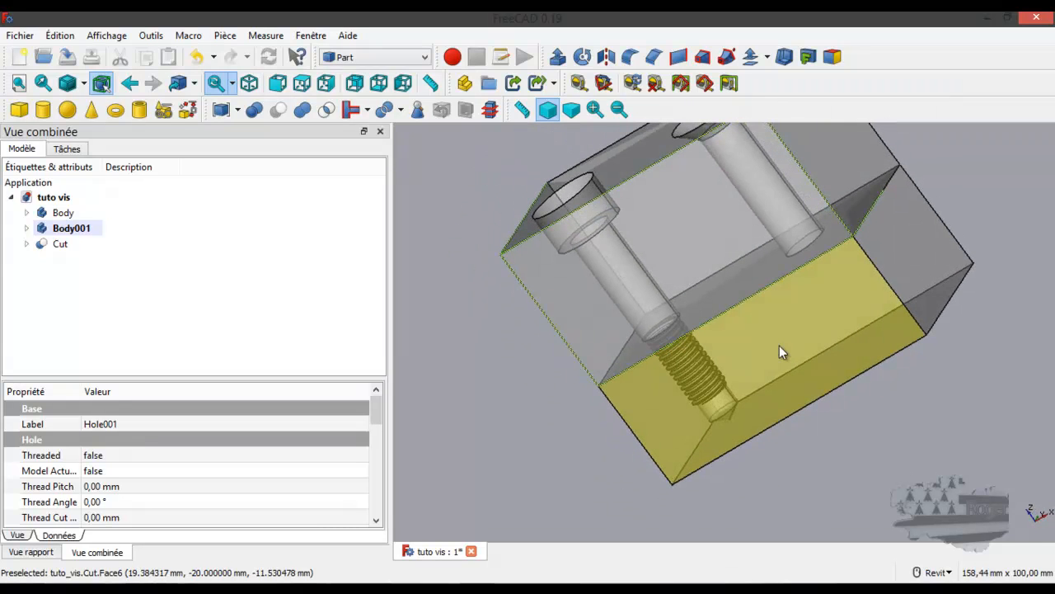
Inspect the hole profiles in the front view and the Cut object's base and tool, returning to an angled view
{"action": "key", "text": "1"}
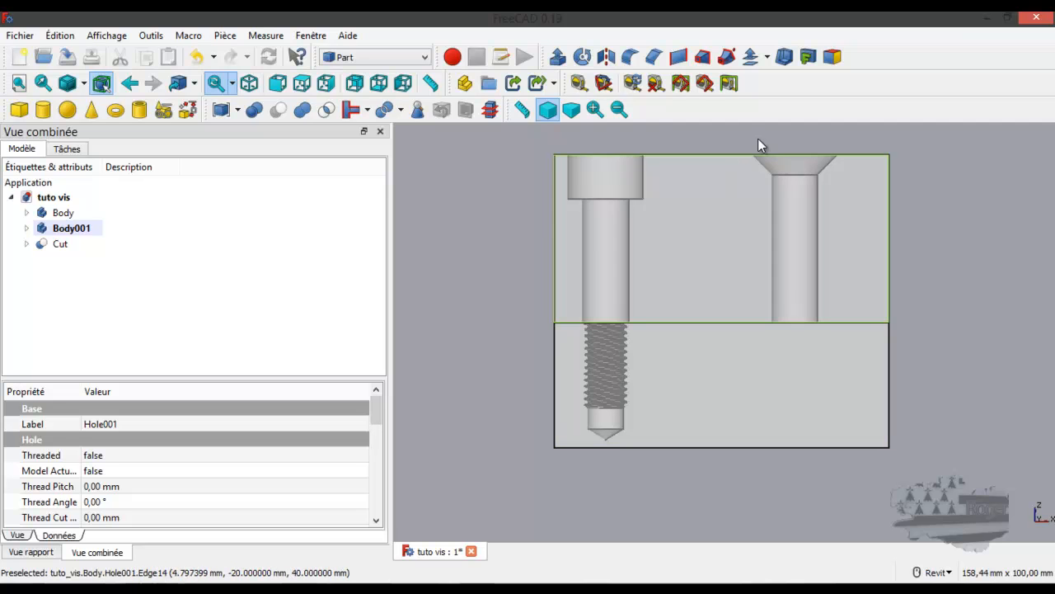
{"action": "scroll", "coordinate": [758, 139], "scroll_direction": "up", "scroll_amount": 3}
{"action": "scroll", "coordinate": [758, 144], "scroll_direction": "down", "scroll_amount": 3}
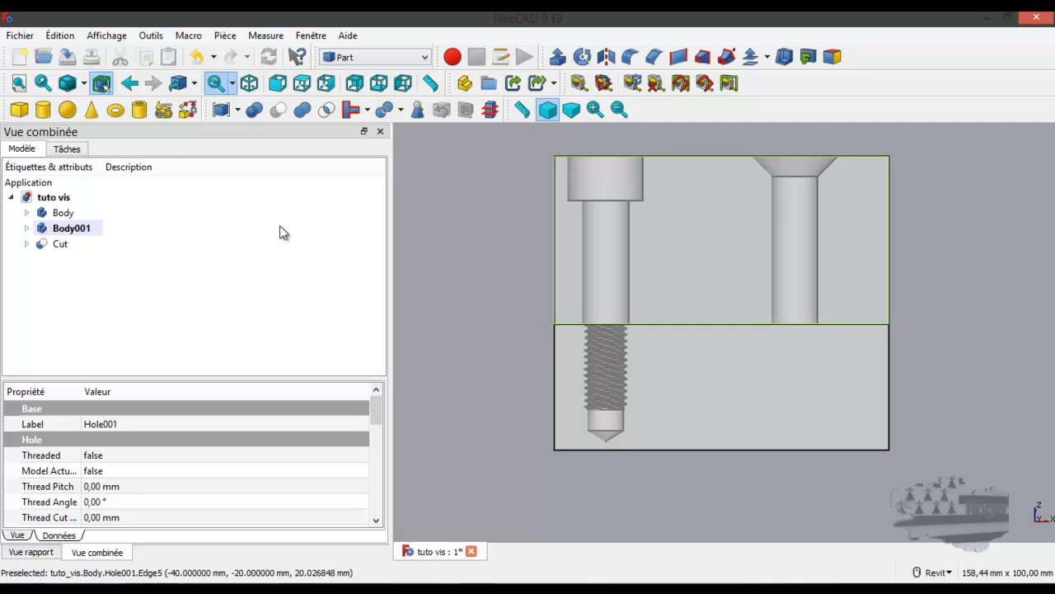
{"action": "left_click", "coordinate": [59, 245]}
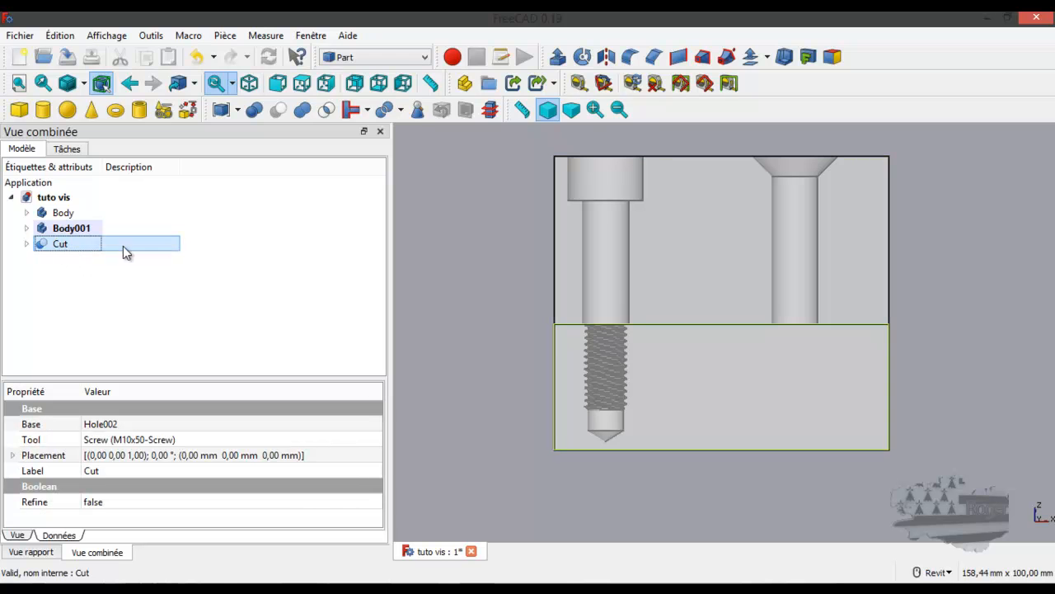
{"action": "key", "text": "0"}
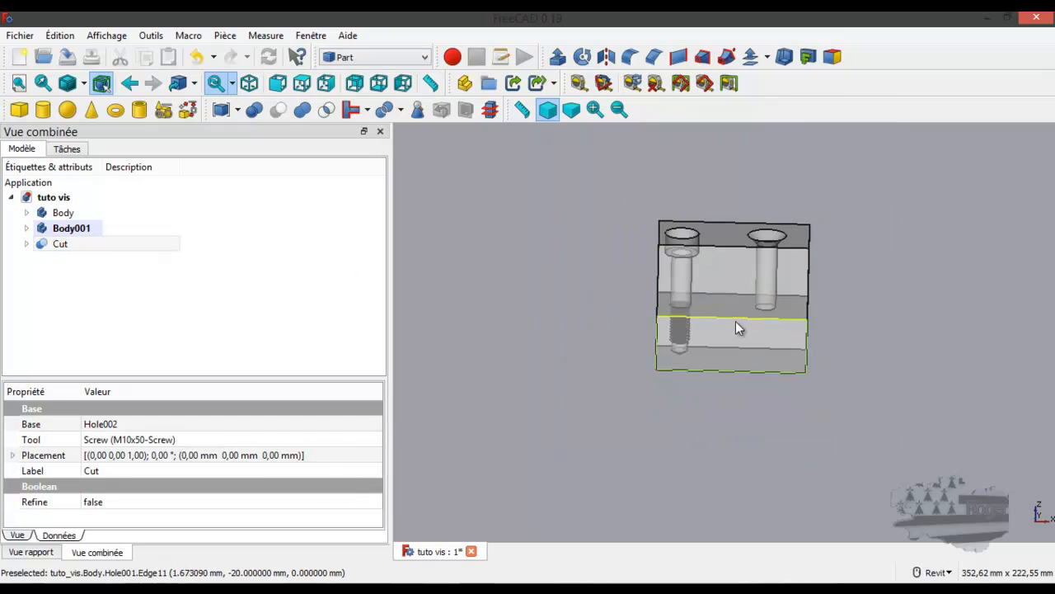
Select the inner edge where the upper body's countersink meets its shaft and switch to the Fasteners workbench
{"action": "scroll", "coordinate": [845, 197], "scroll_direction": "up", "scroll_amount": 3}
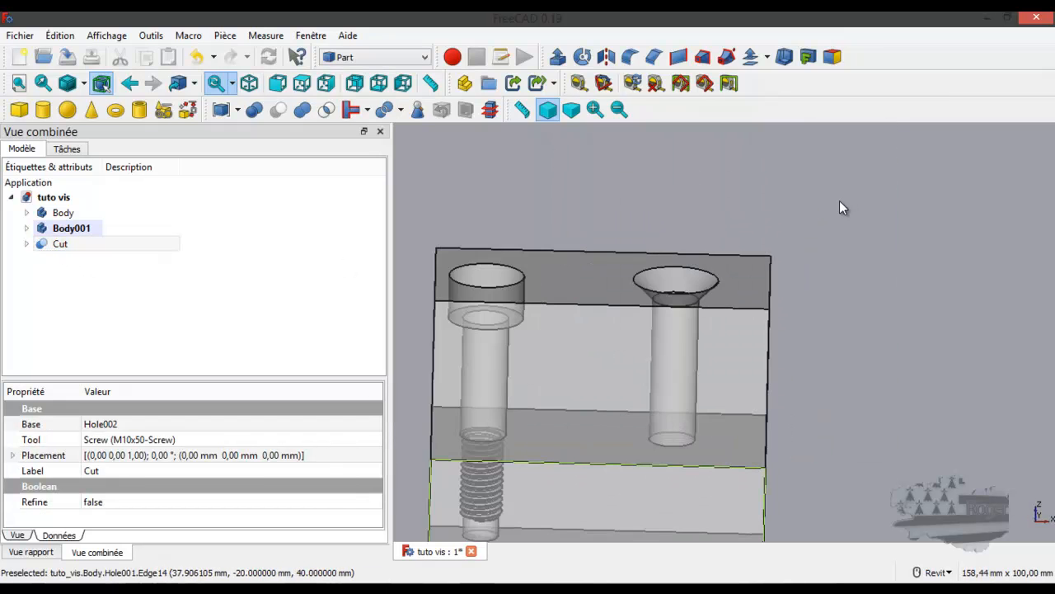
{"action": "left_click", "coordinate": [675, 290]}
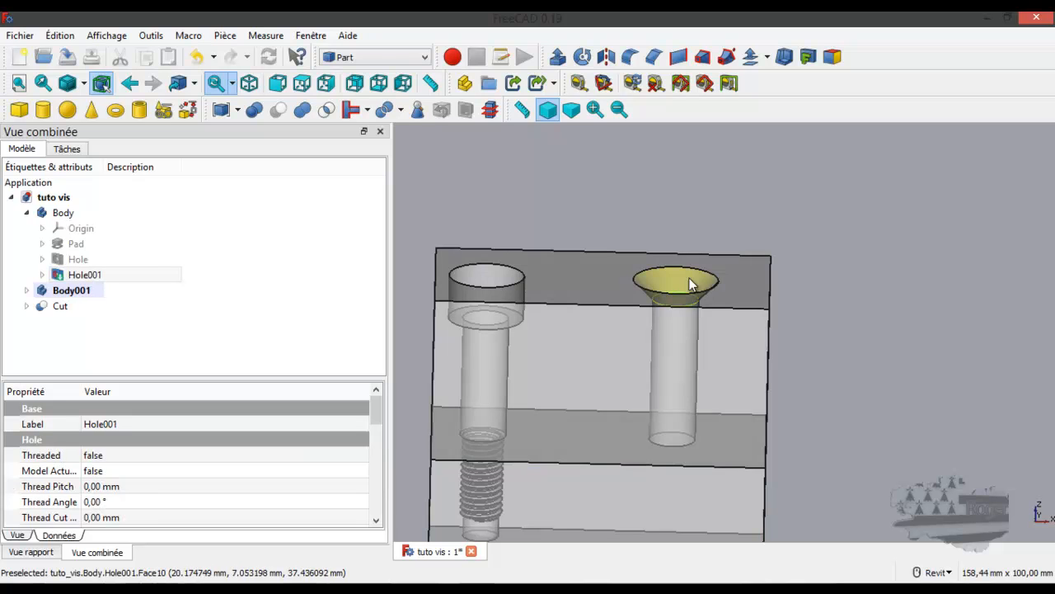
{"action": "left_click", "coordinate": [379, 54]}
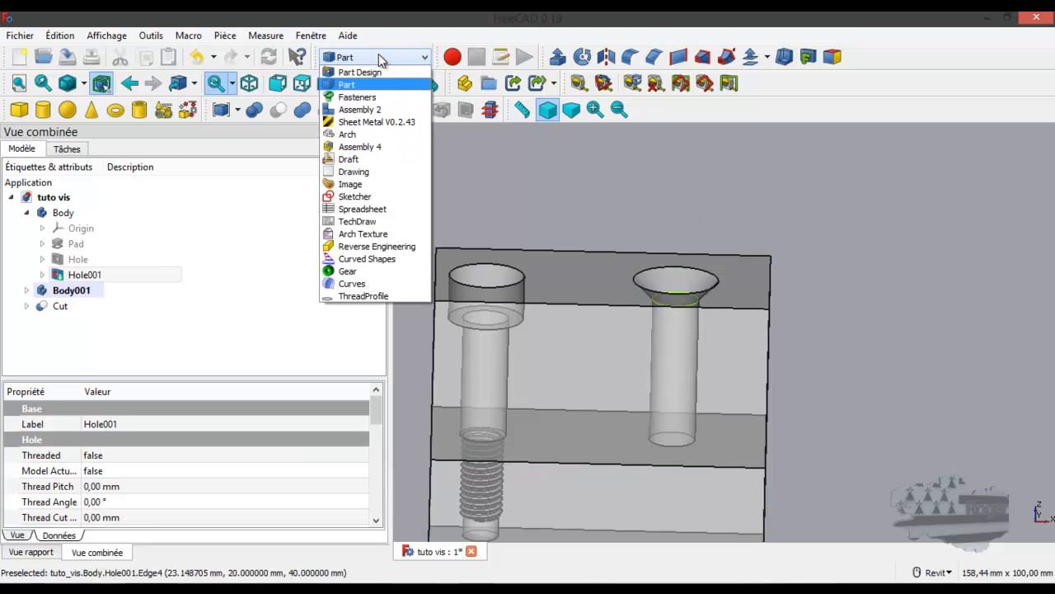
{"action": "left_click", "coordinate": [366, 96]}
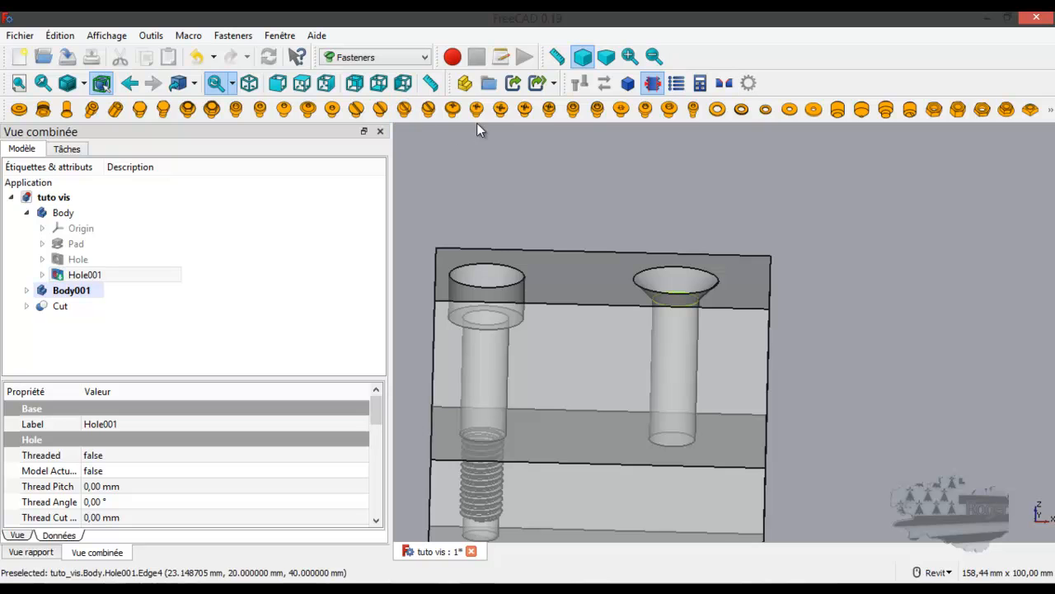
Try to insert an ISO7046 cross-recessed countersunk screw on the countersink's inner edge
{"action": "left_click", "coordinate": [500, 110]}
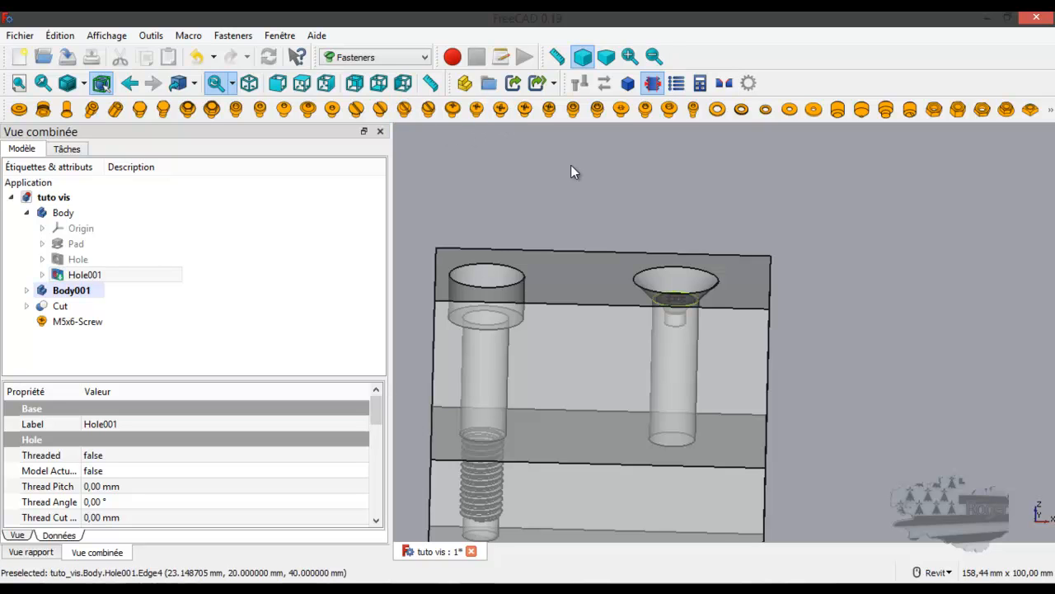
{"action": "scroll", "coordinate": [683, 309], "scroll_direction": "up", "scroll_amount": 8}
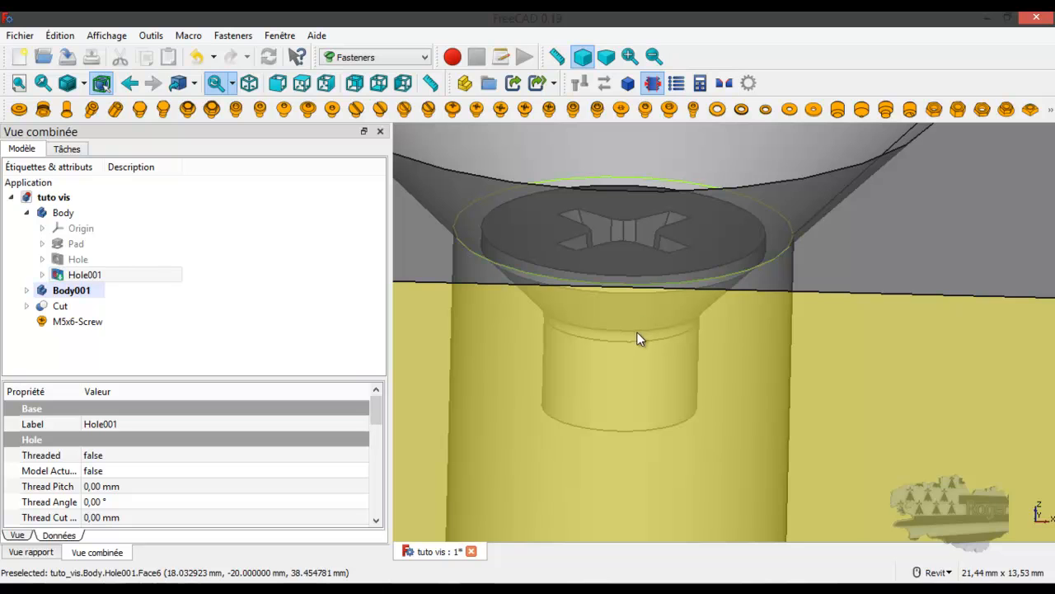
{"action": "scroll", "coordinate": [662, 329], "scroll_direction": "down", "scroll_amount": 5}
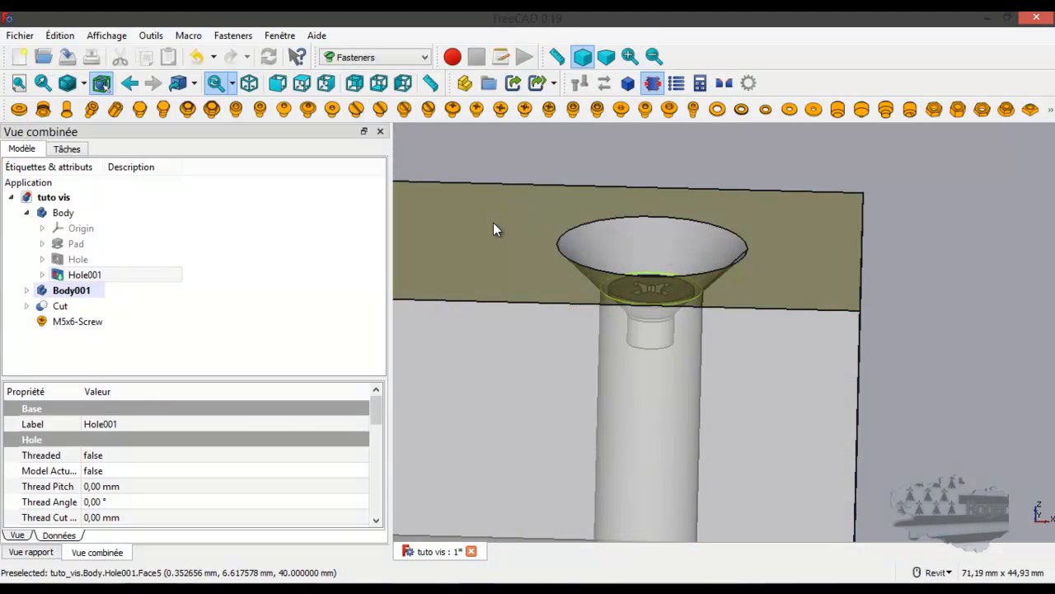
Undo the Cut operation and delete the undersized M5x6 screw
{"action": "key", "text": "ctrl+z"}
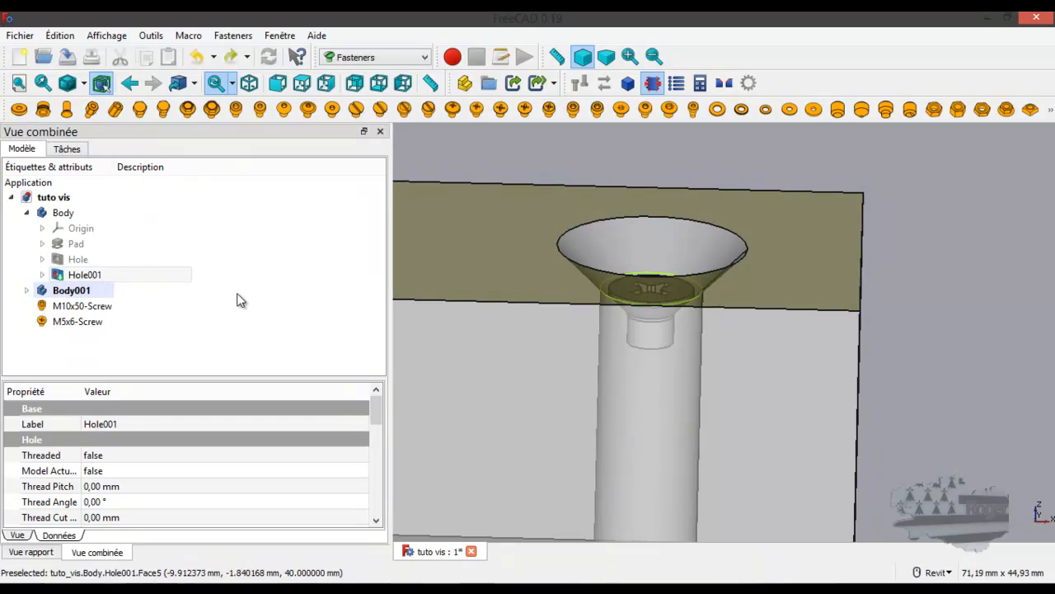
{"action": "left_click", "coordinate": [92, 322]}
{"action": "key", "text": "Delete"}
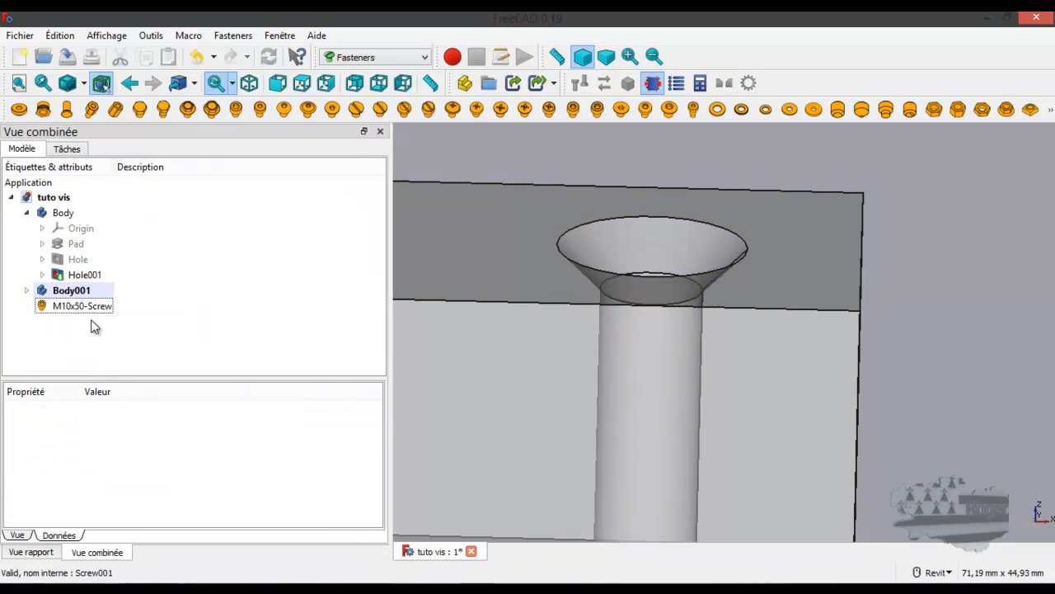
Insert an ISO7046 cross-recessed countersunk screw on the outer rim of the upper body's countersunk hole
{"action": "scroll", "coordinate": [657, 319], "scroll_direction": "down", "scroll_amount": 3}
{"action": "scroll", "coordinate": [652, 300], "scroll_direction": "up", "scroll_amount": 4}
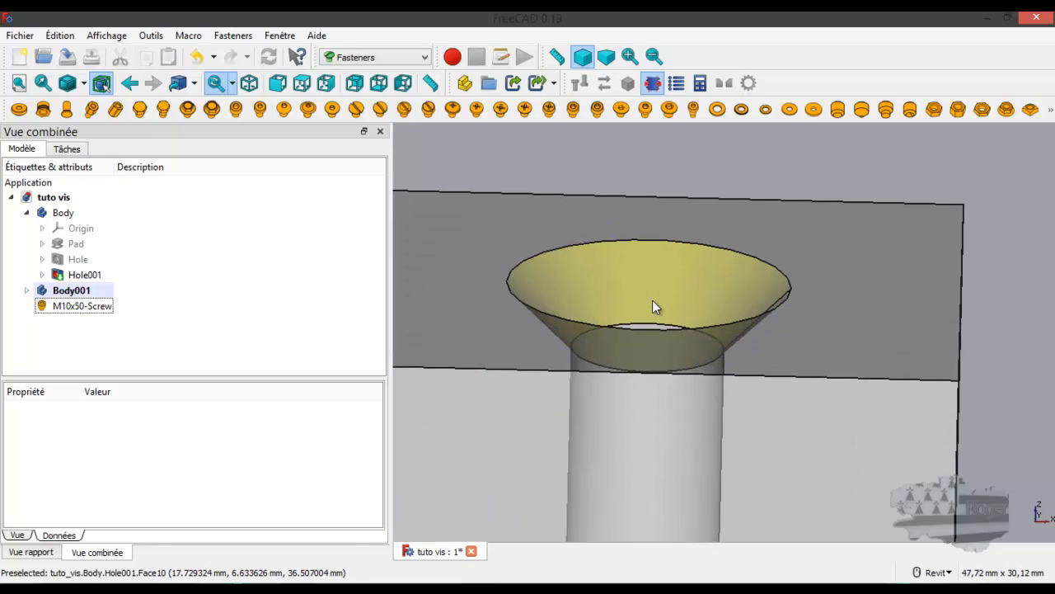
{"action": "left_click", "coordinate": [620, 238]}
{"action": "scroll", "coordinate": [650, 247], "scroll_direction": "down", "scroll_amount": 3}
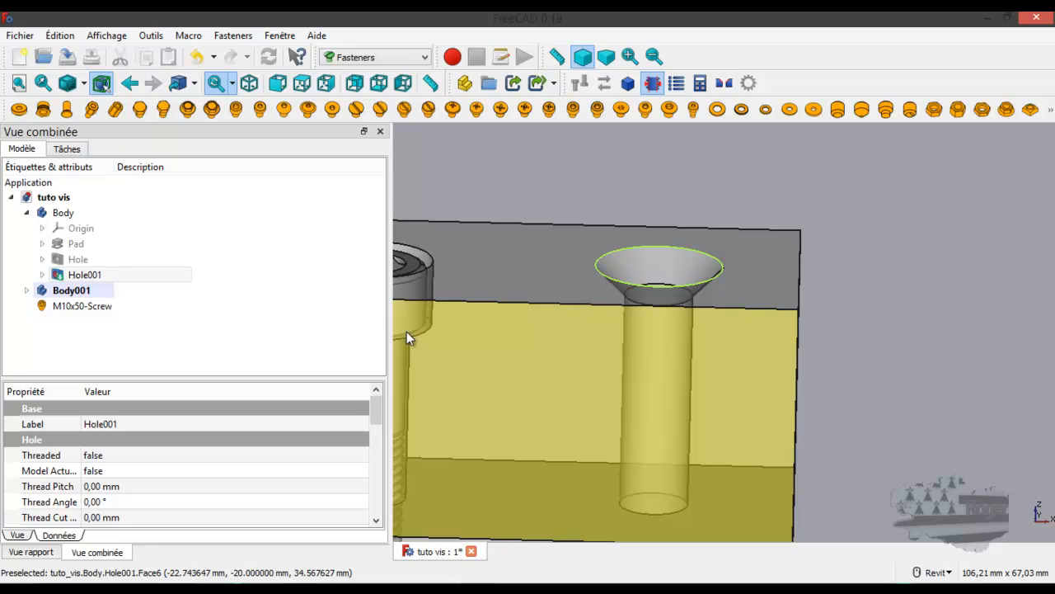
{"action": "left_click", "coordinate": [501, 110]}
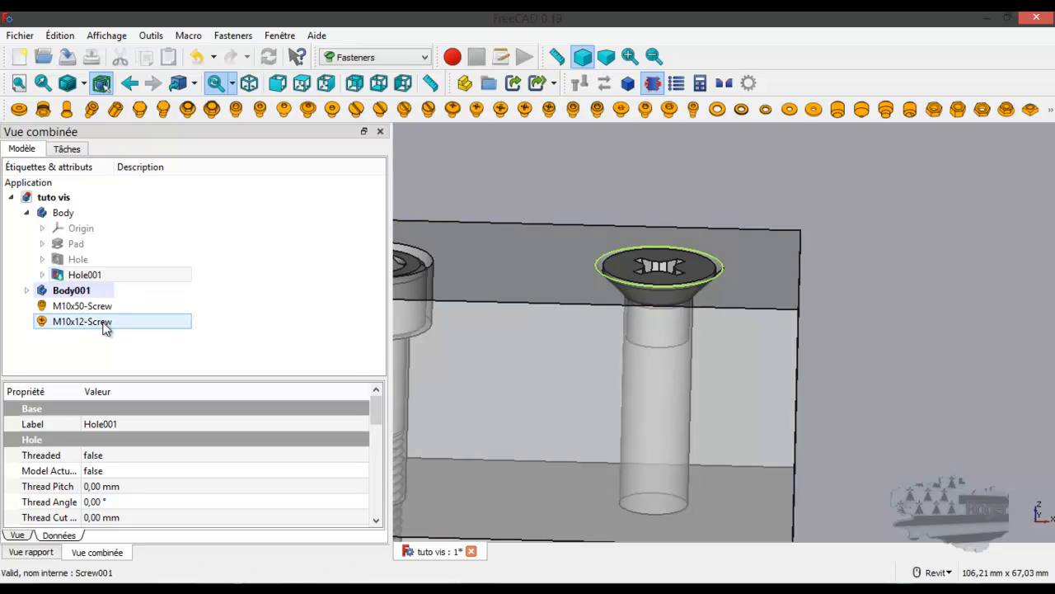
Select the new countersunk screw, enlarge its property list and set its length to 50
{"action": "left_click", "coordinate": [185, 373]}
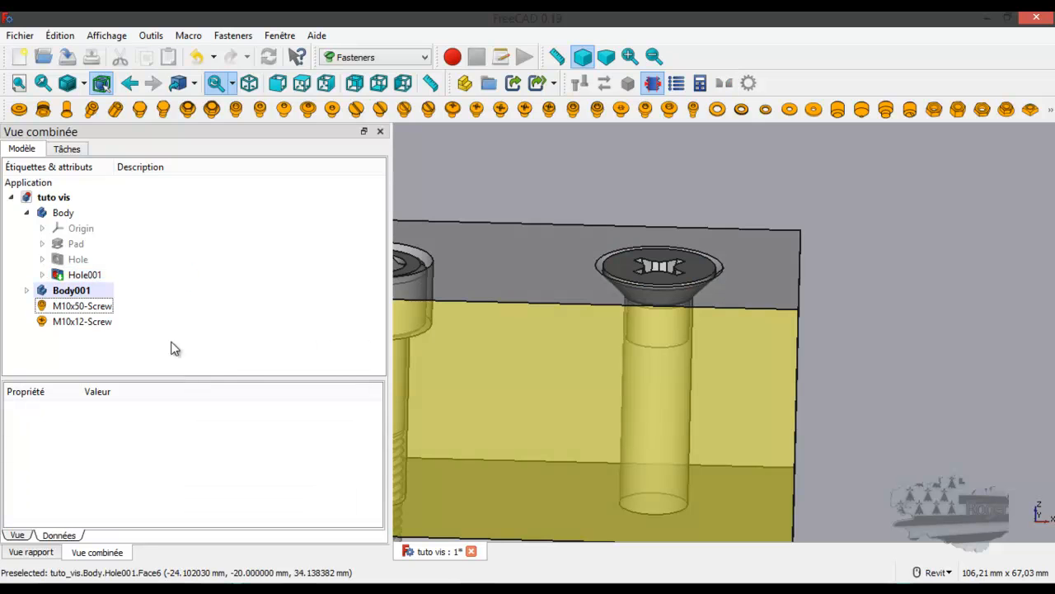
{"action": "key", "text": "Down"}
{"action": "left_click_drag", "start_coordinate": [203, 375], "coordinate": [209, 214]}
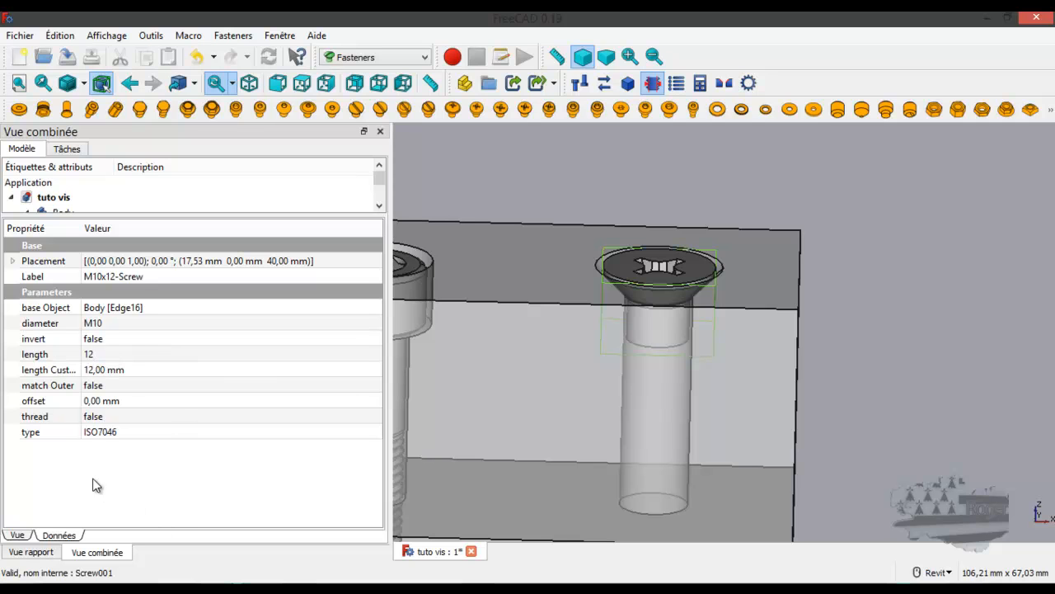
{"action": "left_click", "coordinate": [125, 353]}
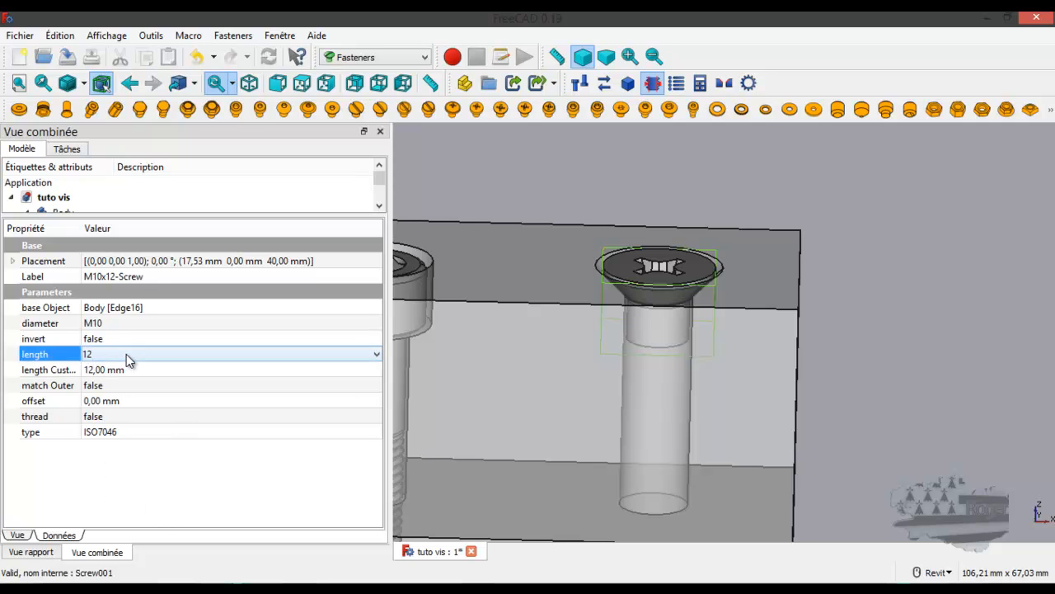
{"action": "left_click", "coordinate": [126, 354]}
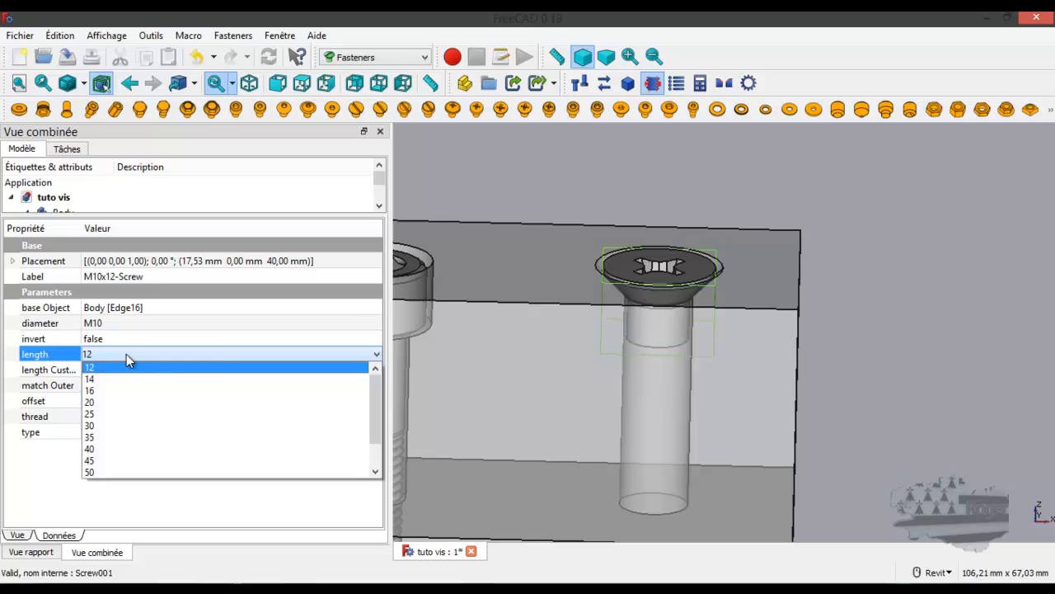
{"action": "left_click", "coordinate": [118, 472]}
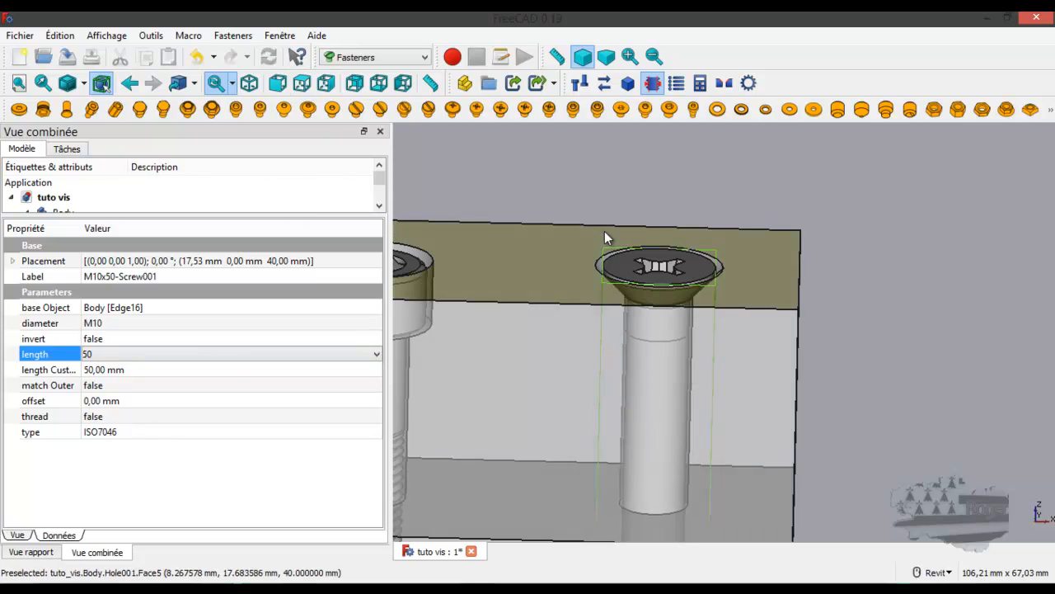
Set the countersunk screw's length to 60 so it reaches deeper into the lower body, and recompute the document
{"action": "scroll", "coordinate": [604, 231], "scroll_direction": "down", "scroll_amount": 3}
{"action": "scroll", "coordinate": [620, 403], "scroll_direction": "up", "scroll_amount": 3}
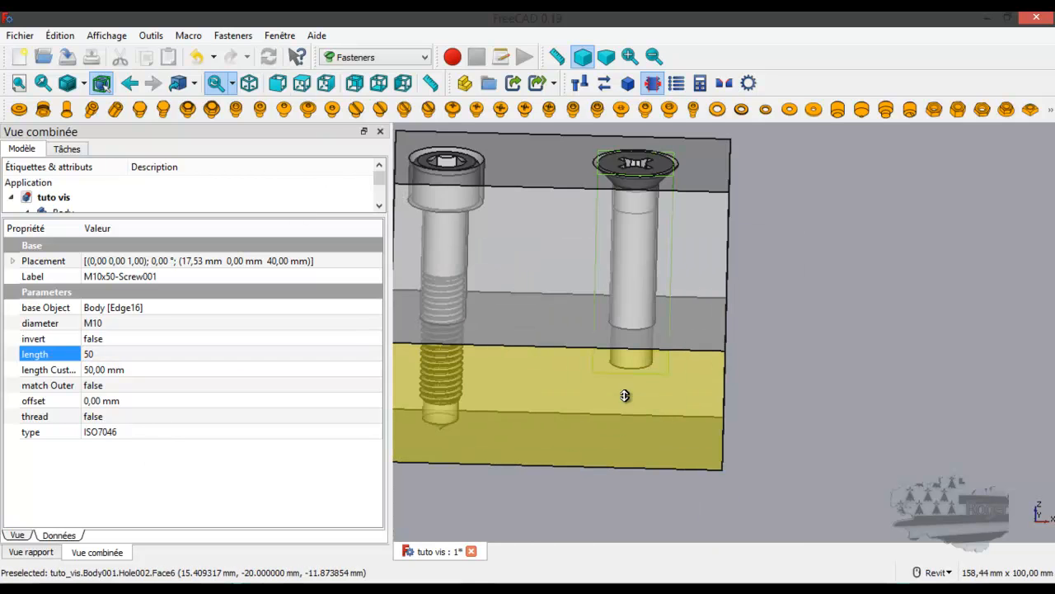
{"action": "scroll", "coordinate": [621, 395], "scroll_direction": "up", "scroll_amount": 2}
{"action": "scroll", "coordinate": [621, 395], "scroll_direction": "down", "scroll_amount": 3}
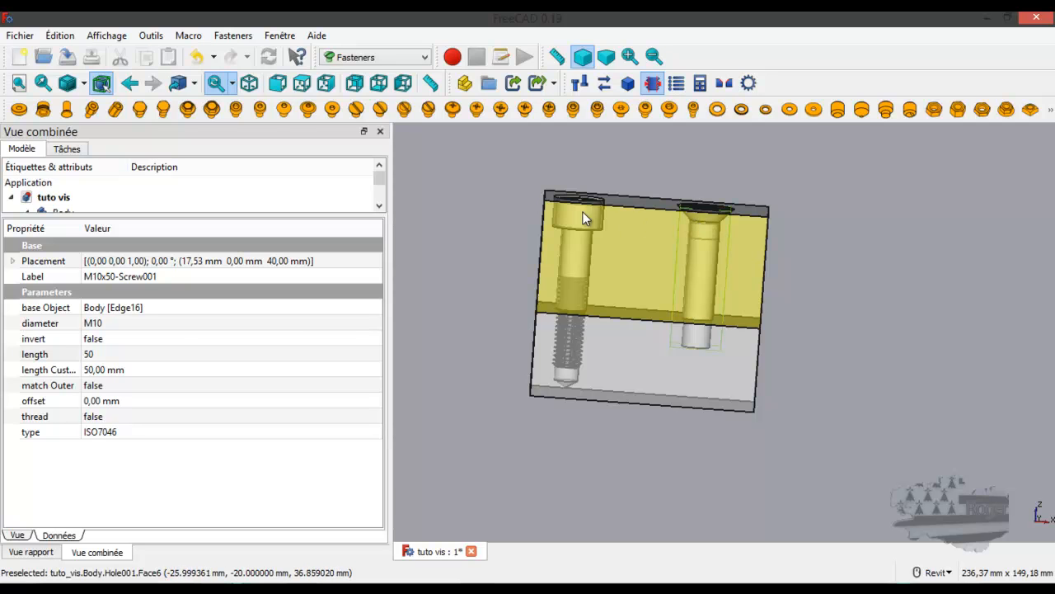
{"action": "left_click", "coordinate": [113, 354]}
{"action": "left_click", "coordinate": [115, 354]}
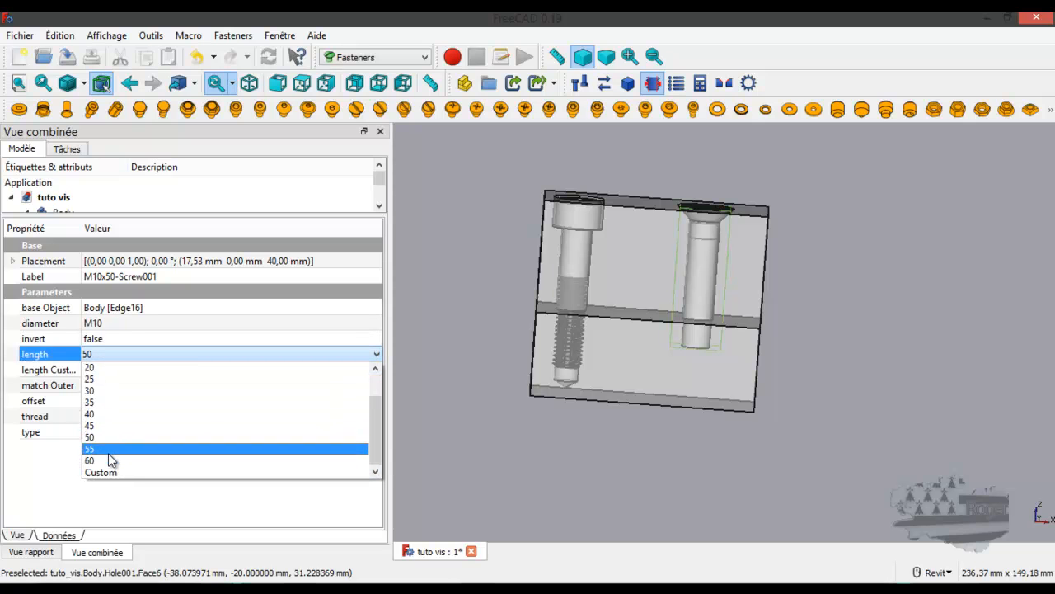
{"action": "left_click", "coordinate": [108, 458]}
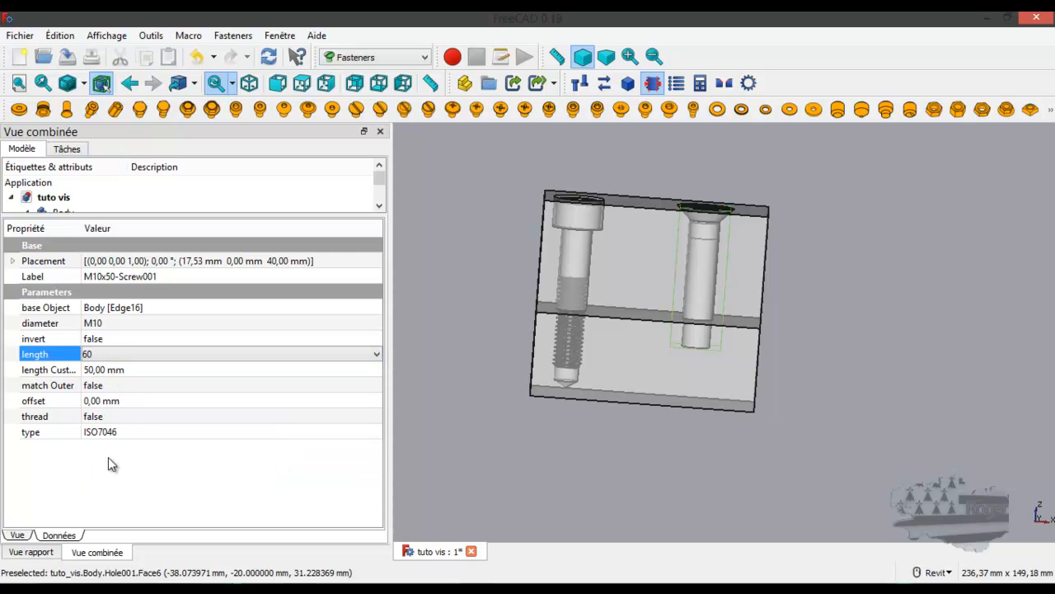
{"action": "left_click", "coordinate": [268, 57]}
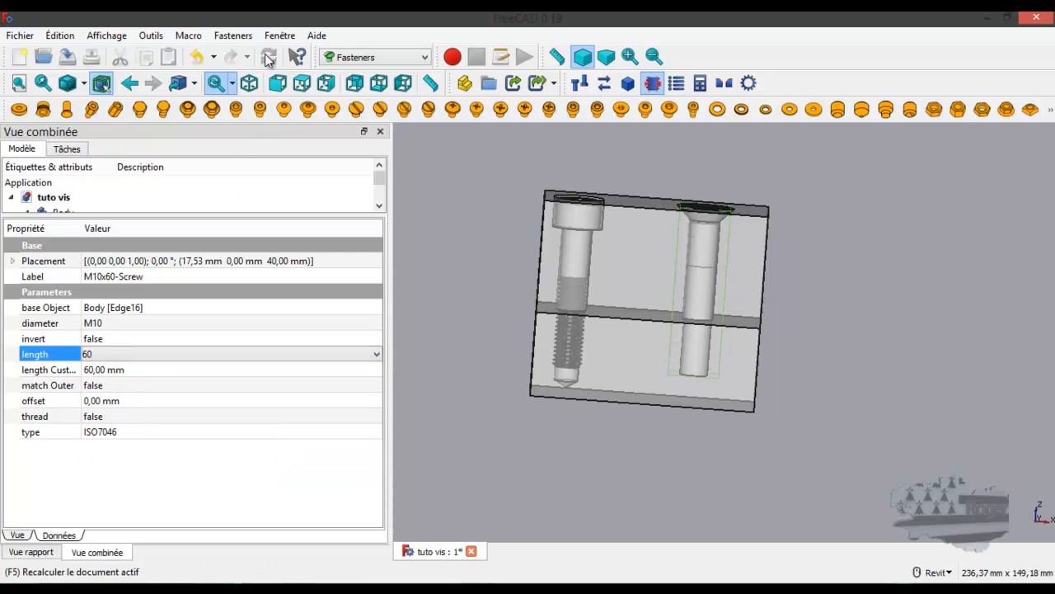
Try the Custom length option on the countersunk screw, return the length to 60 and recompute the document
{"action": "left_click", "coordinate": [205, 353]}
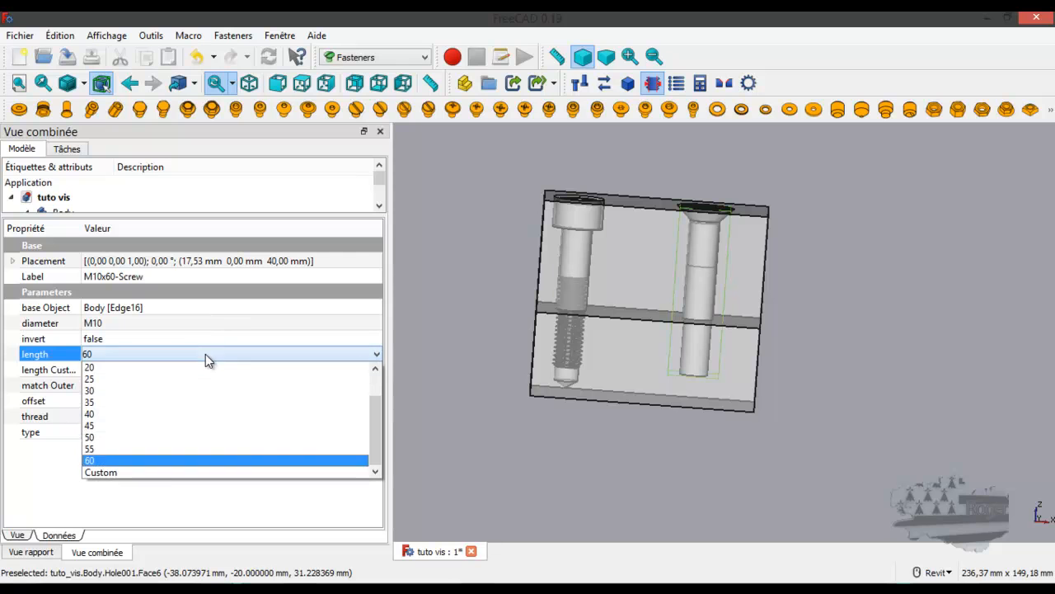
{"action": "left_click", "coordinate": [165, 473]}
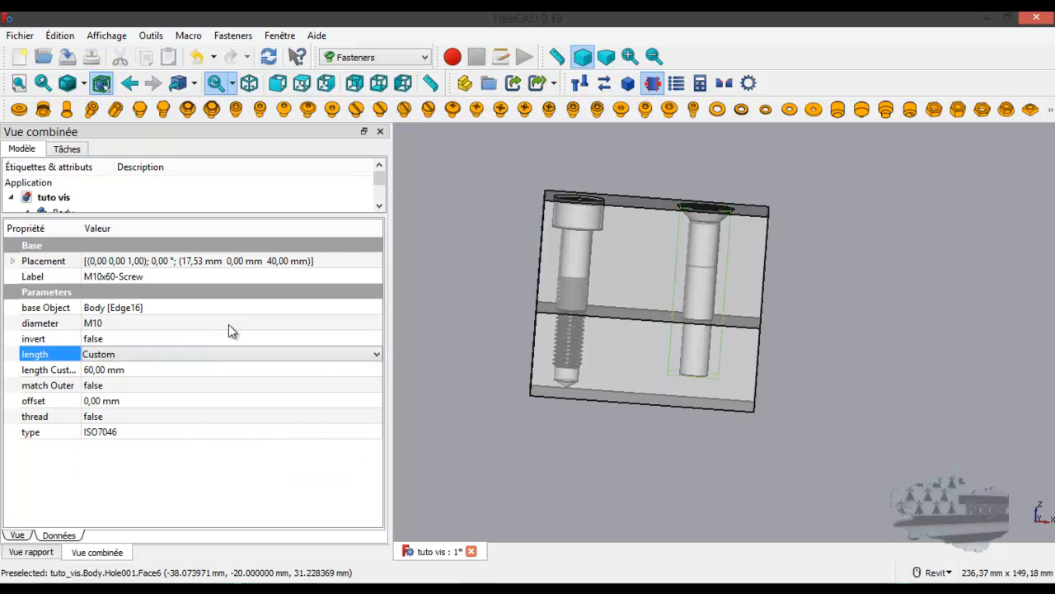
{"action": "left_click", "coordinate": [270, 57]}
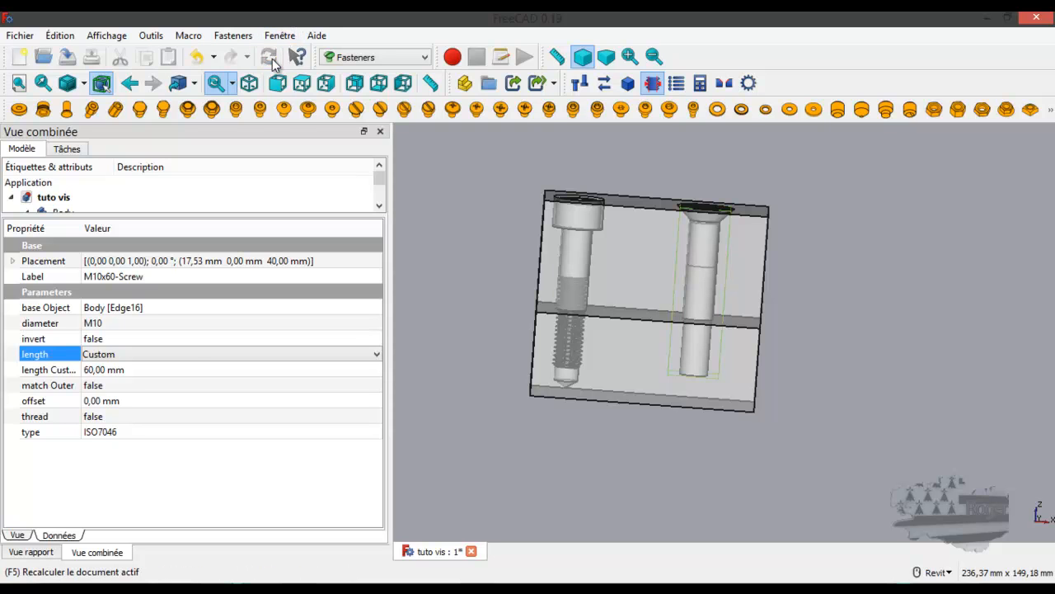
{"action": "left_click", "coordinate": [178, 353]}
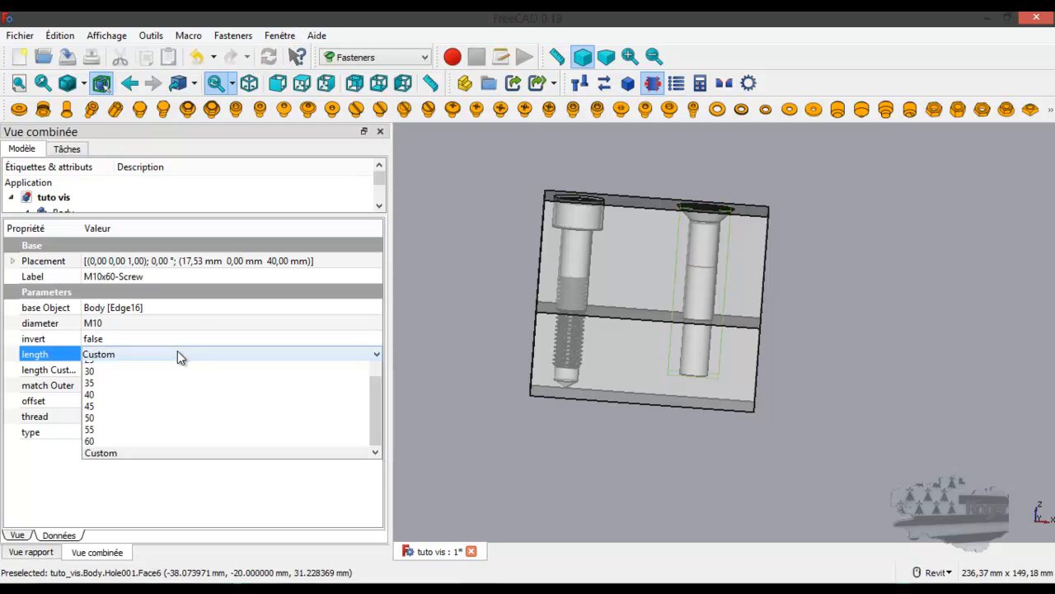
{"action": "left_click", "coordinate": [157, 472]}
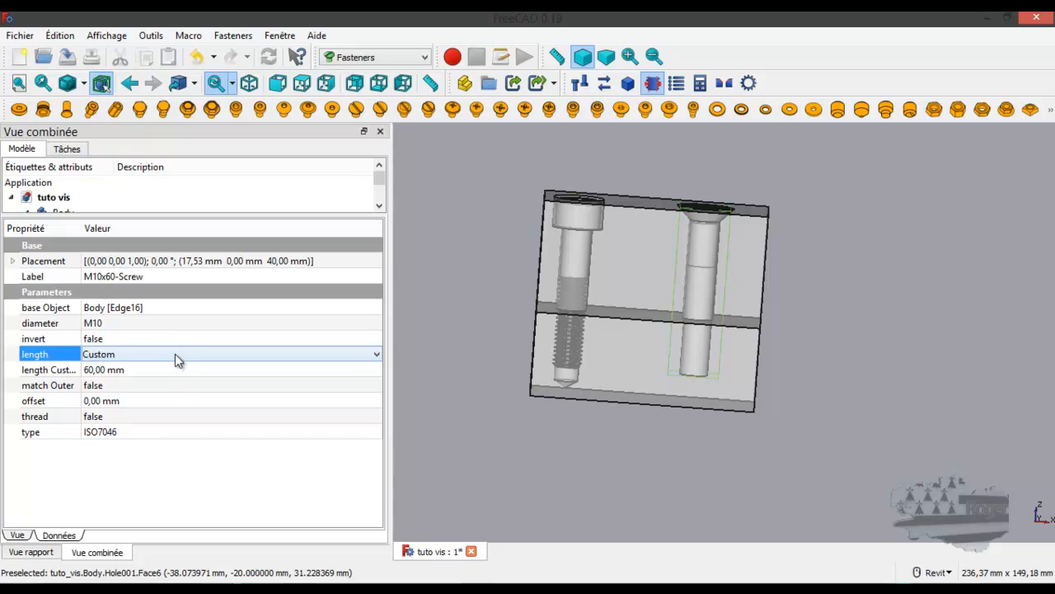
{"action": "left_click", "coordinate": [174, 353]}
{"action": "left_click", "coordinate": [176, 458]}
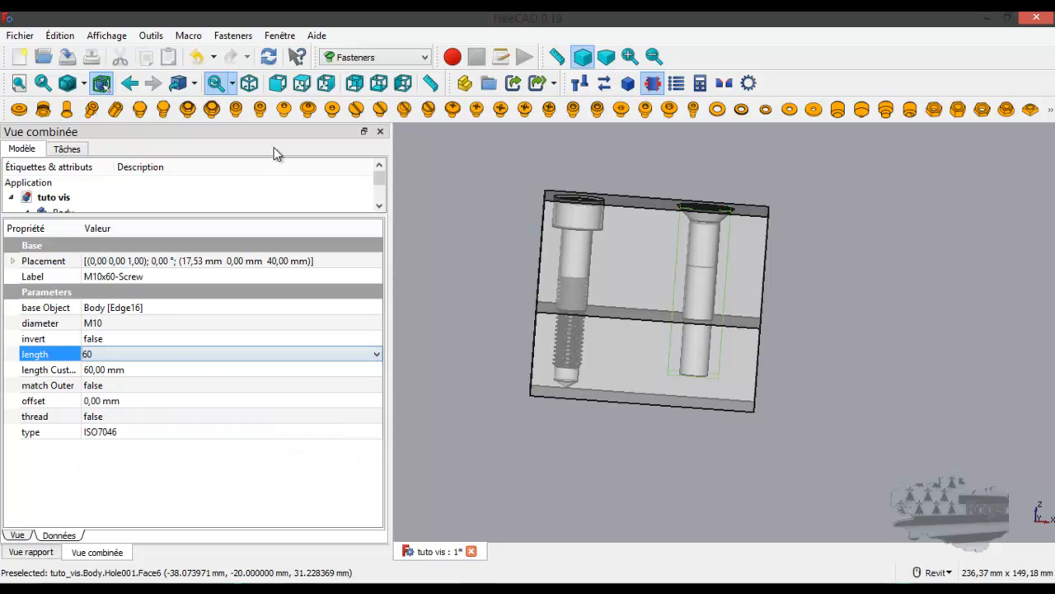
{"action": "left_click", "coordinate": [270, 57]}
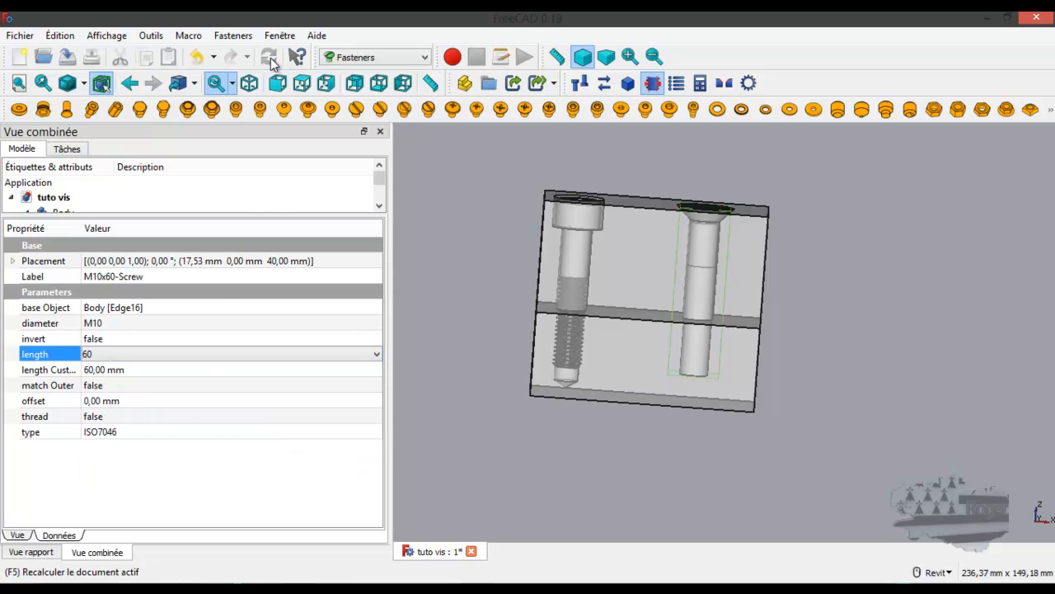
Set the M10x60 countersunk screw's thread to true, recompute the document and check its threaded end in the lower body
{"action": "scroll", "coordinate": [690, 252], "scroll_direction": "up", "scroll_amount": 3}
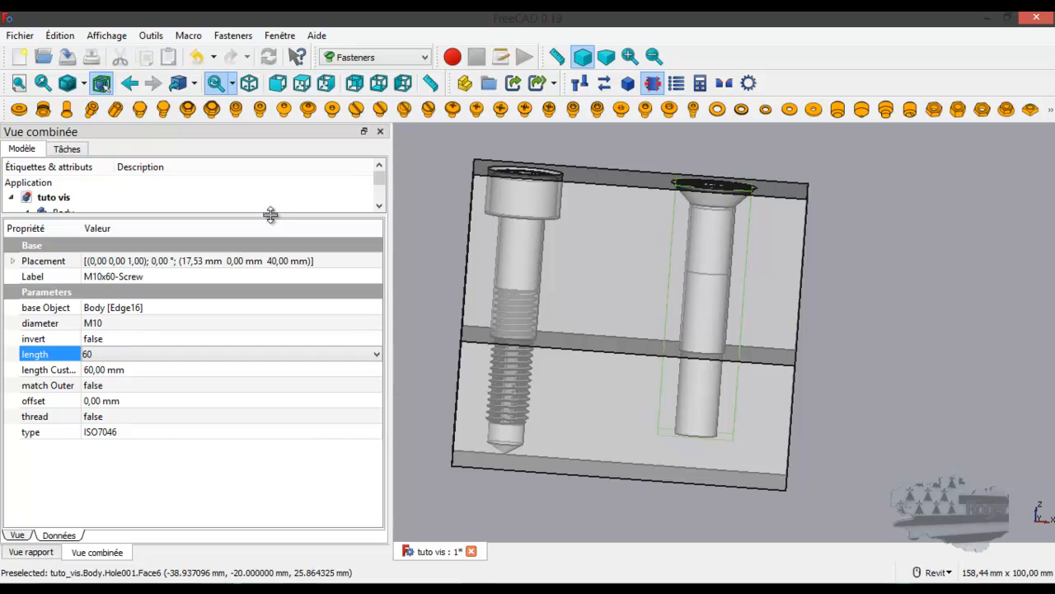
{"action": "left_click_drag", "start_coordinate": [271, 214], "coordinate": [275, 262]}
{"action": "scroll", "coordinate": [266, 242], "scroll_direction": "down", "scroll_amount": 2}
{"action": "left_click", "coordinate": [197, 246]}
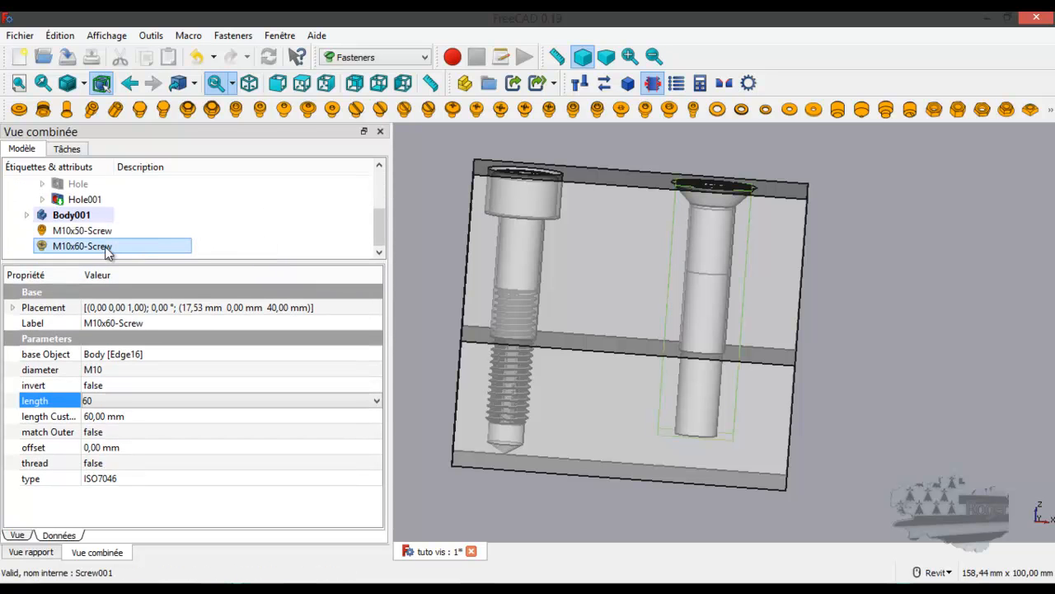
{"action": "left_click", "coordinate": [113, 463]}
{"action": "left_click", "coordinate": [112, 464]}
{"action": "left_click", "coordinate": [109, 489]}
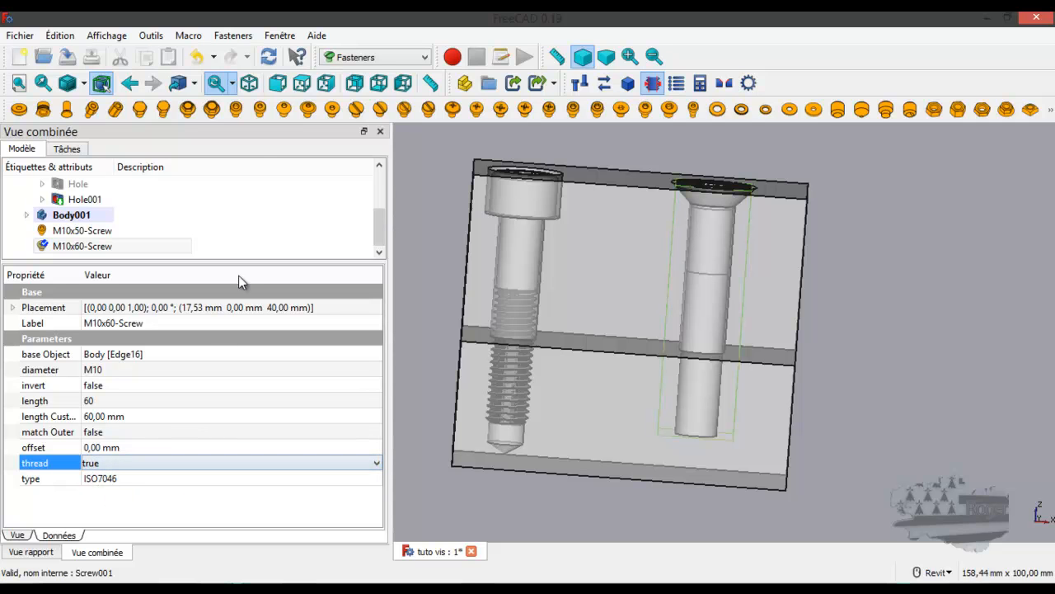
{"action": "left_click", "coordinate": [269, 61]}
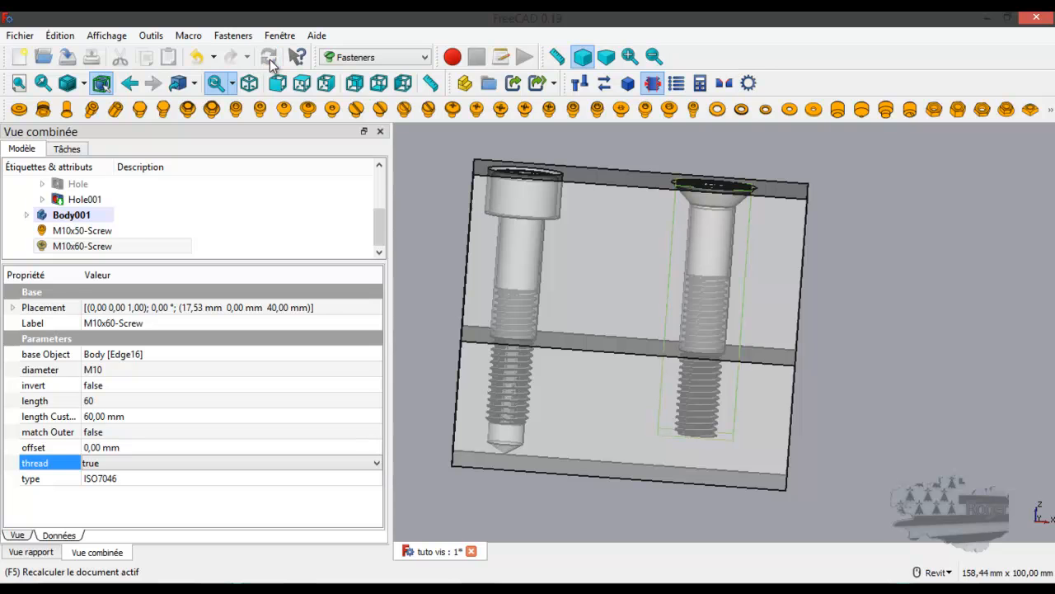
{"action": "scroll", "coordinate": [720, 422], "scroll_direction": "up", "scroll_amount": 3}
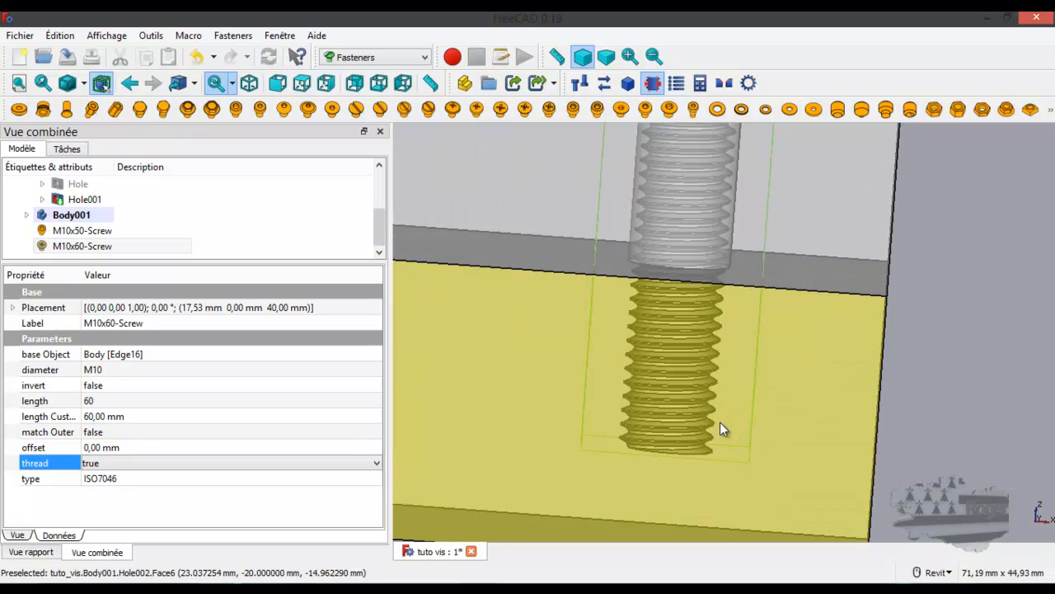
{"action": "mouse_move", "coordinate": [737, 424]}
{"action": "middle_mouse_down", "text": "shift"}
{"action": "mouse_move", "coordinate": [740, 403]}
{"action": "mouse_move", "coordinate": [754, 420]}
{"action": "middle_mouse_up", "text": "shift"}
{"action": "scroll", "coordinate": [739, 404], "scroll_direction": "down", "scroll_amount": 3}
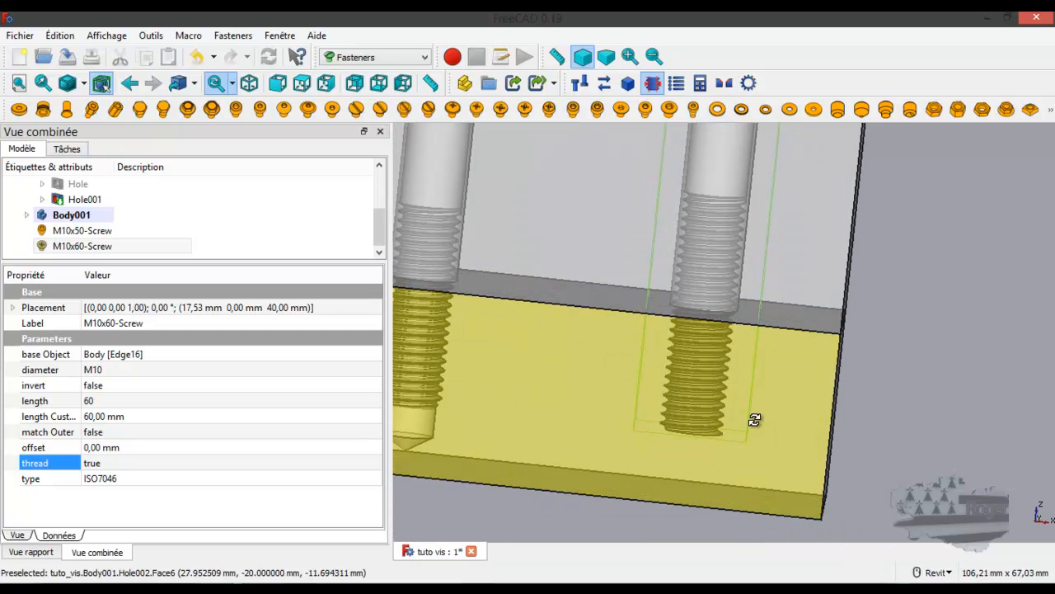
Try a length of 55 on the countersunk M10 screw and recompute the document
{"action": "scroll", "coordinate": [692, 435], "scroll_direction": "up", "scroll_amount": 3}
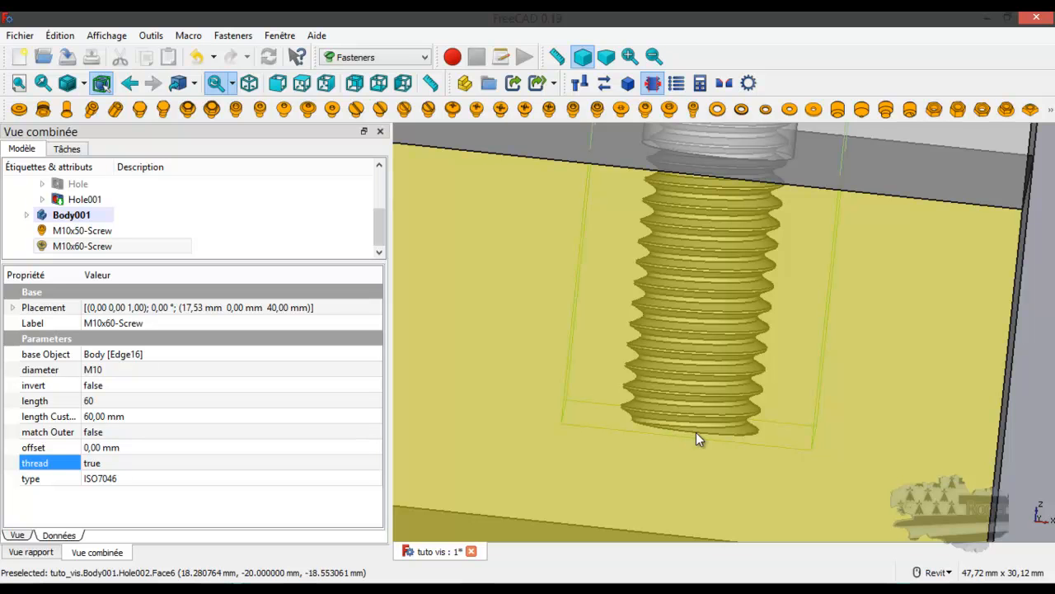
{"action": "scroll", "coordinate": [696, 432], "scroll_direction": "down", "scroll_amount": 6}
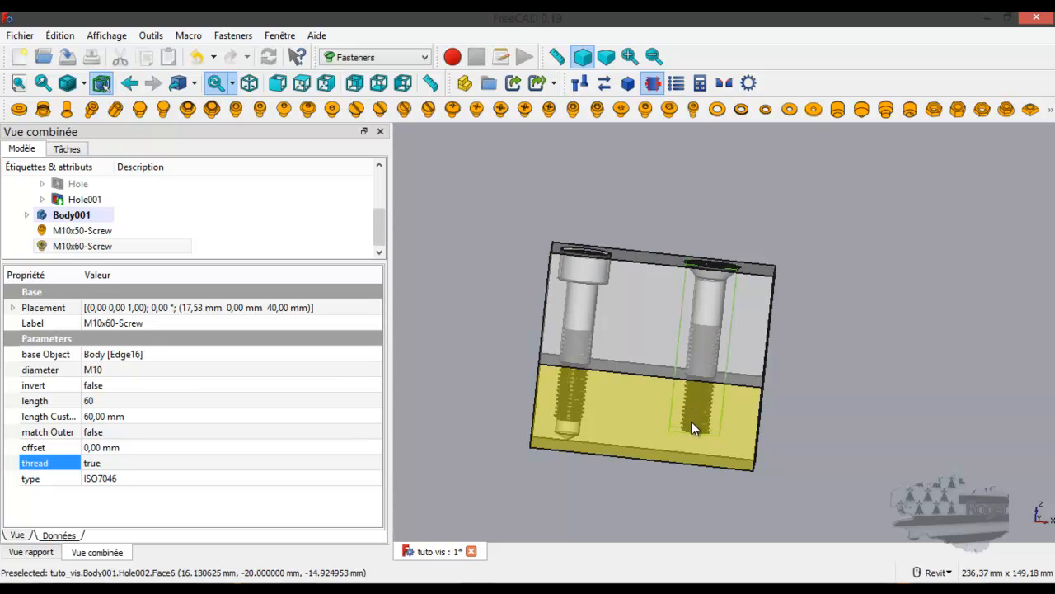
{"action": "scroll", "coordinate": [691, 422], "scroll_direction": "up", "scroll_amount": 4}
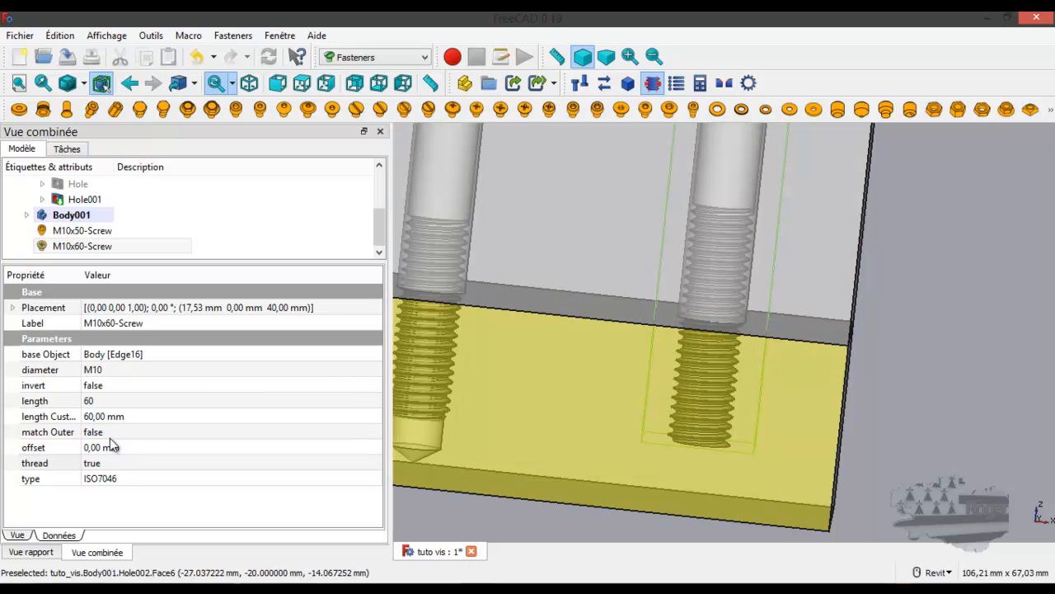
{"action": "left_click", "coordinate": [124, 401]}
{"action": "left_click", "coordinate": [123, 401]}
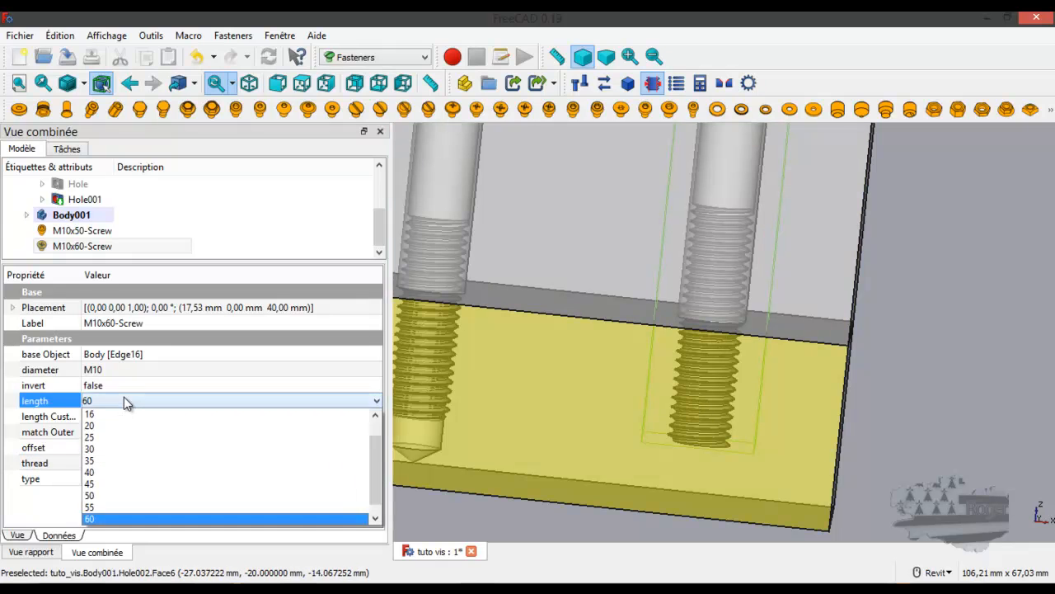
{"action": "left_click", "coordinate": [99, 507]}
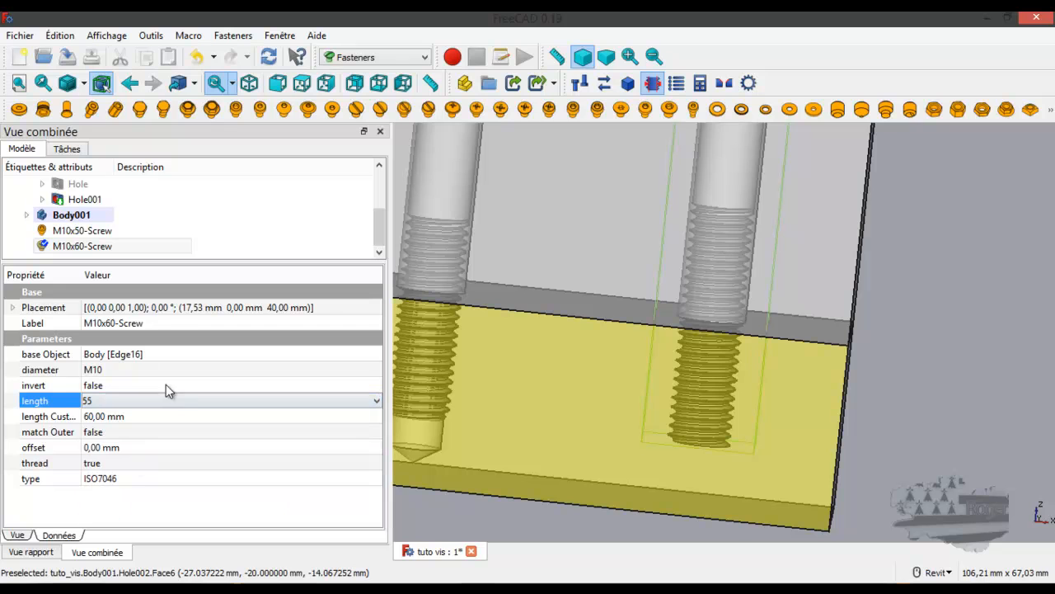
{"action": "left_click", "coordinate": [271, 57]}
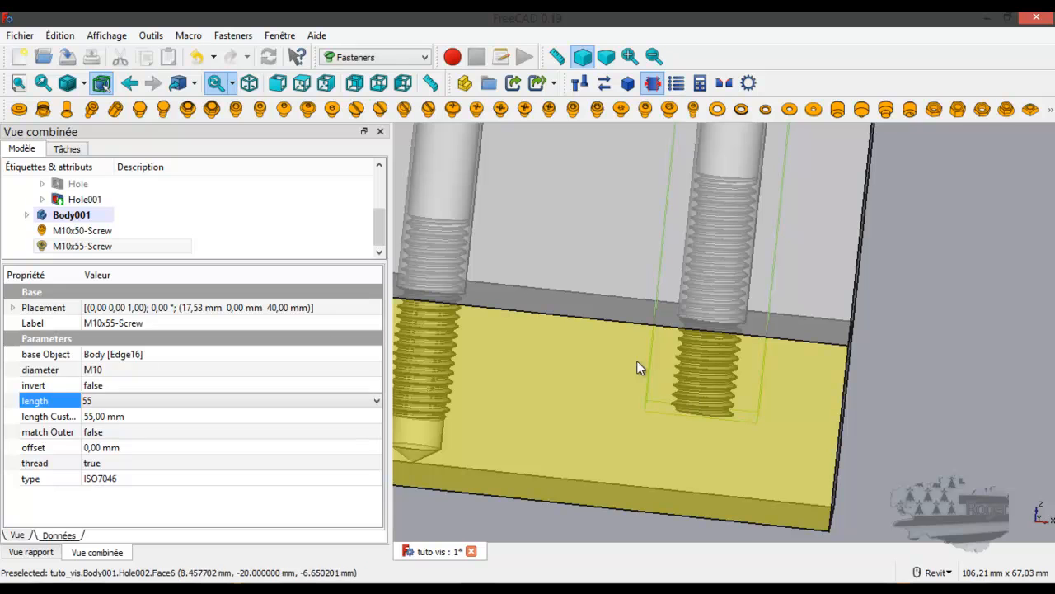
Return the countersunk screw's length to 60, recompute the document and view both screws in the block
{"action": "left_click", "coordinate": [132, 401]}
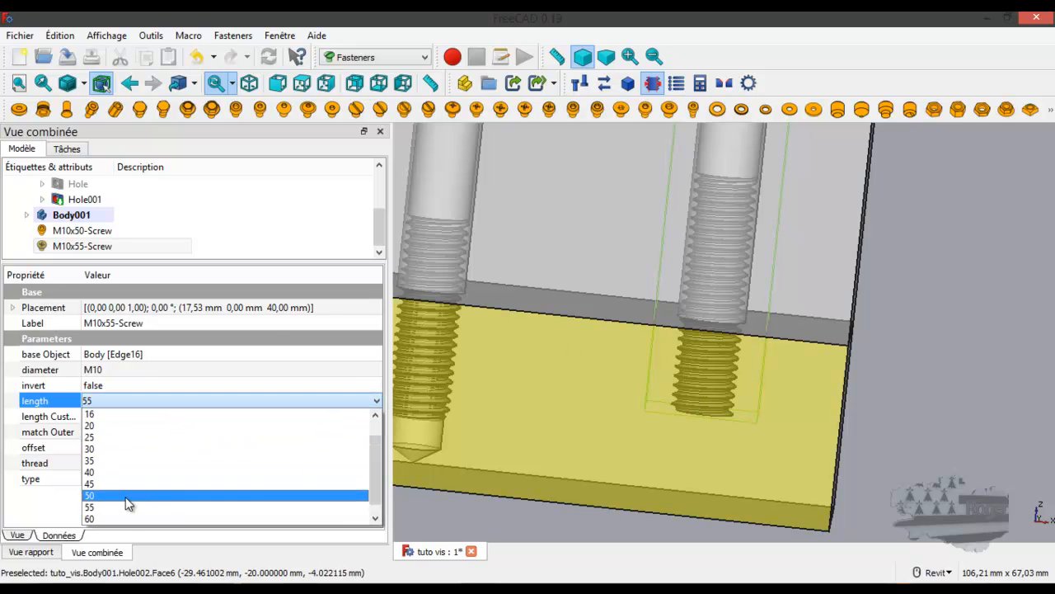
{"action": "left_click", "coordinate": [123, 519]}
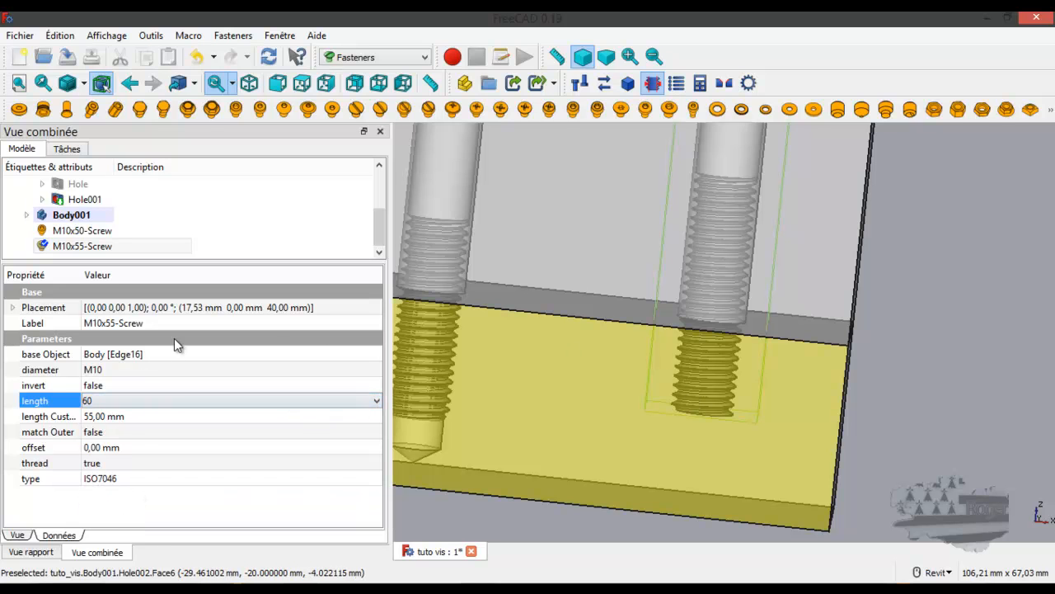
{"action": "left_click", "coordinate": [270, 58]}
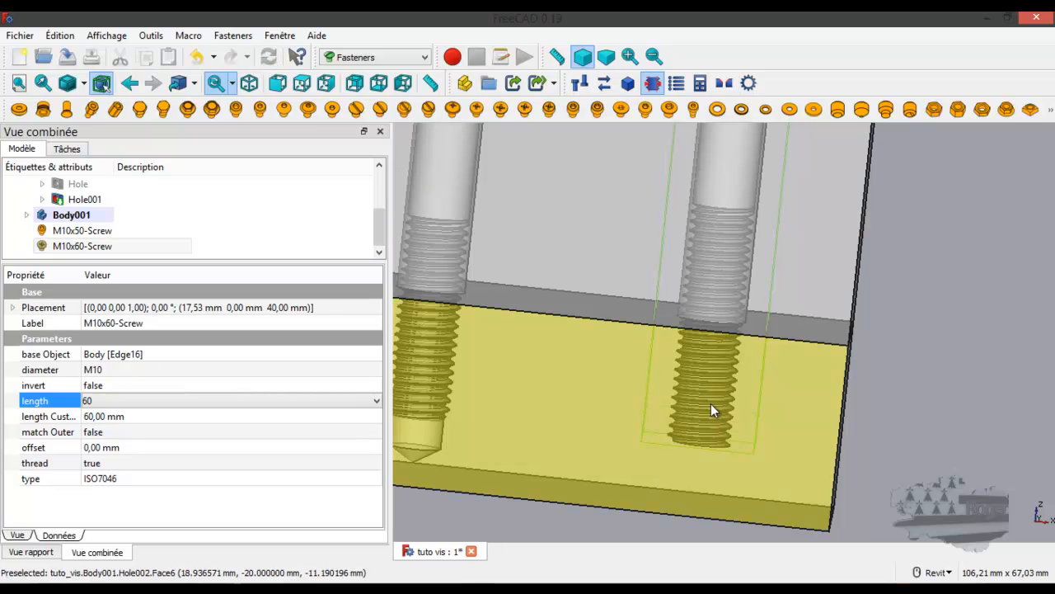
{"action": "scroll", "coordinate": [711, 403], "scroll_direction": "down", "scroll_amount": 3}
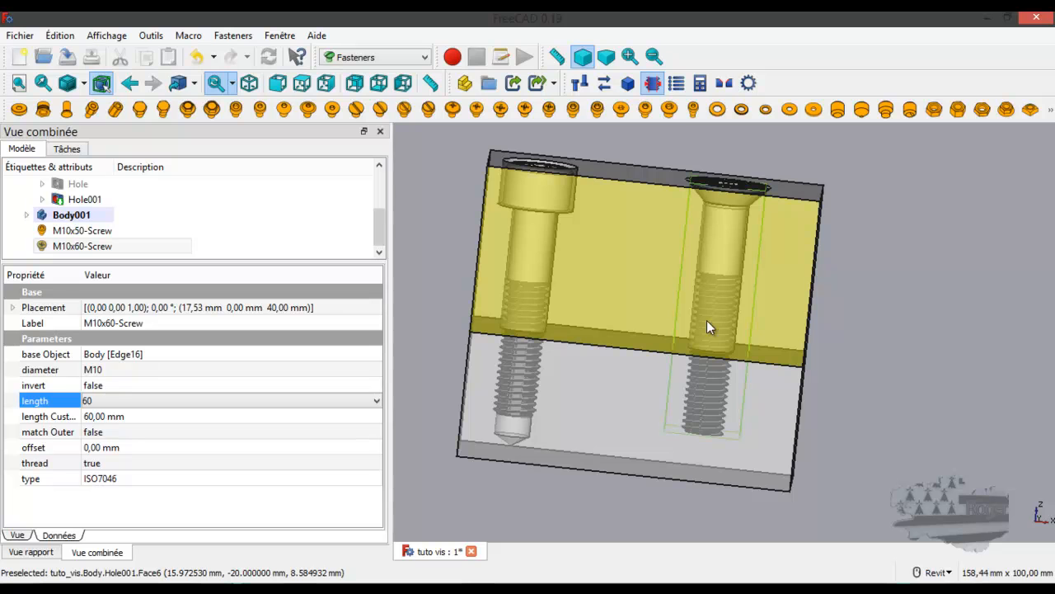
{"action": "scroll", "coordinate": [707, 327], "scroll_direction": "up", "scroll_amount": 2}
{"action": "scroll", "coordinate": [706, 327], "scroll_direction": "down", "scroll_amount": 2}
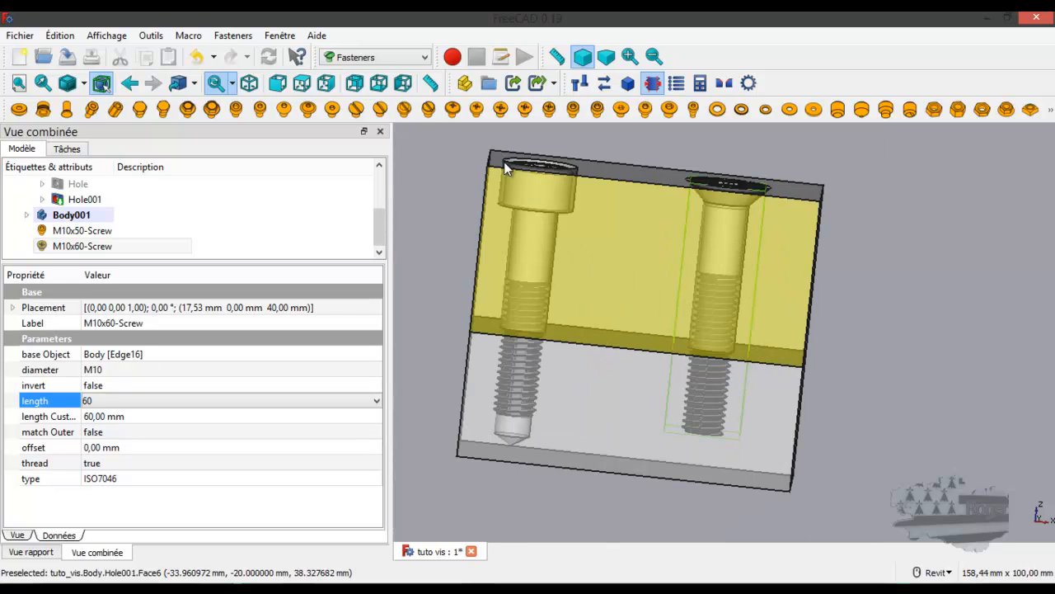
Switch to the Part workbench, enlarge the model tree and expand Body001 to reach its Hole002 feature
{"action": "left_click", "coordinate": [377, 57]}
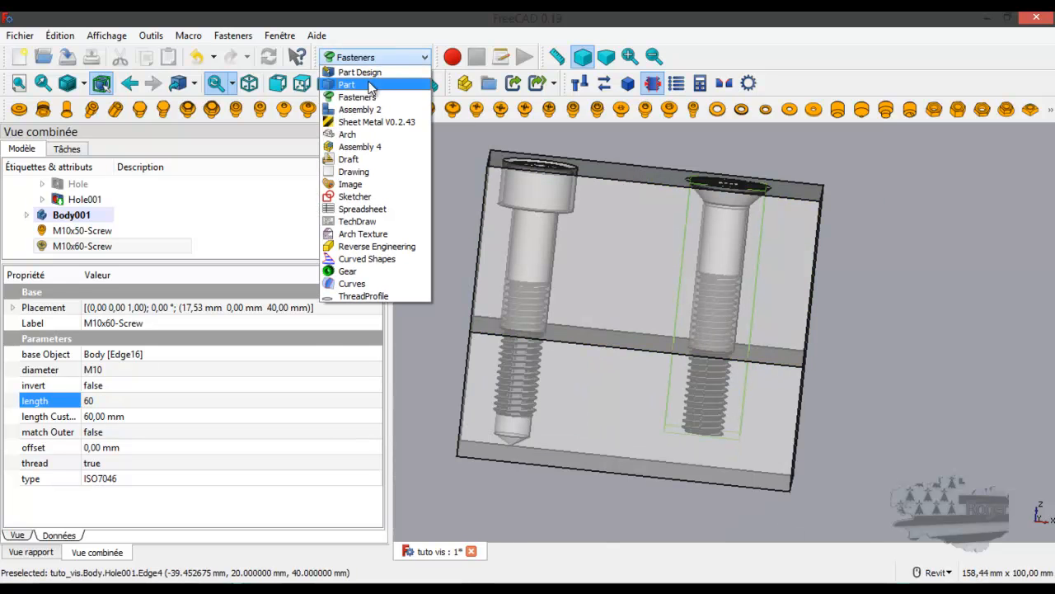
{"action": "left_click", "coordinate": [371, 88]}
{"action": "left_click", "coordinate": [98, 246]}
{"action": "left_click_drag", "start_coordinate": [118, 262], "coordinate": [118, 347]}
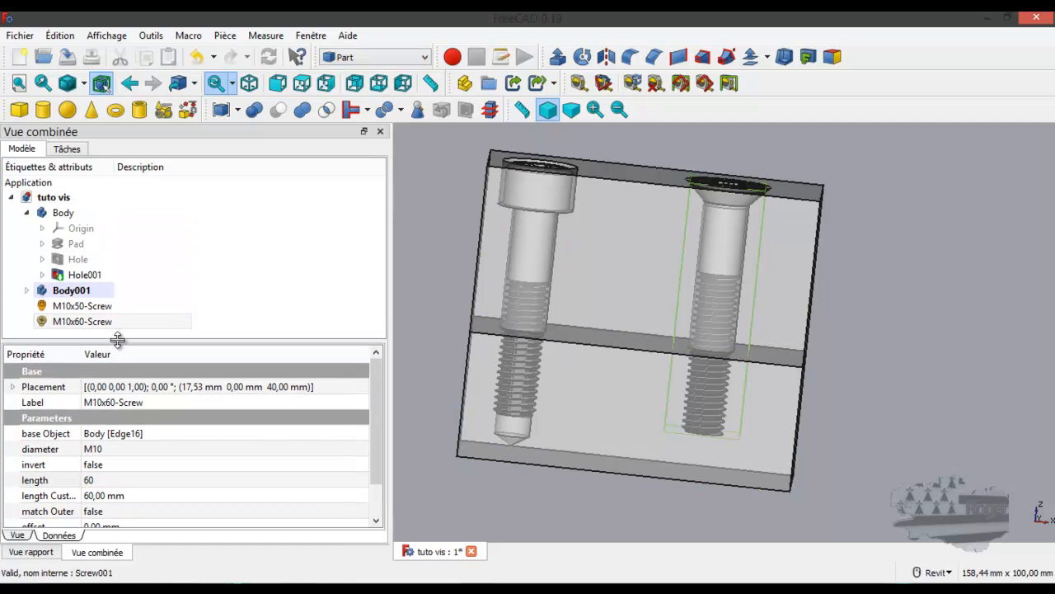
{"action": "left_click", "coordinate": [26, 291]}
{"action": "scroll", "coordinate": [106, 295], "scroll_direction": "down", "scroll_amount": 2}
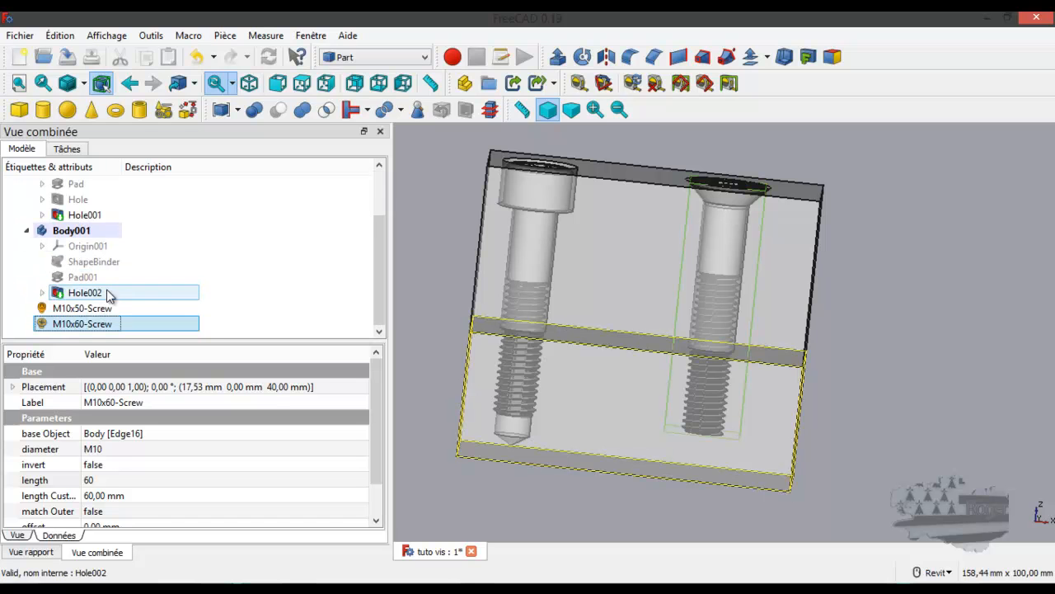
Cut the M10x60 screw from Body001's Hole002 with a Boolean subtraction and inspect the resulting threaded hole
{"action": "left_click", "coordinate": [71, 297]}
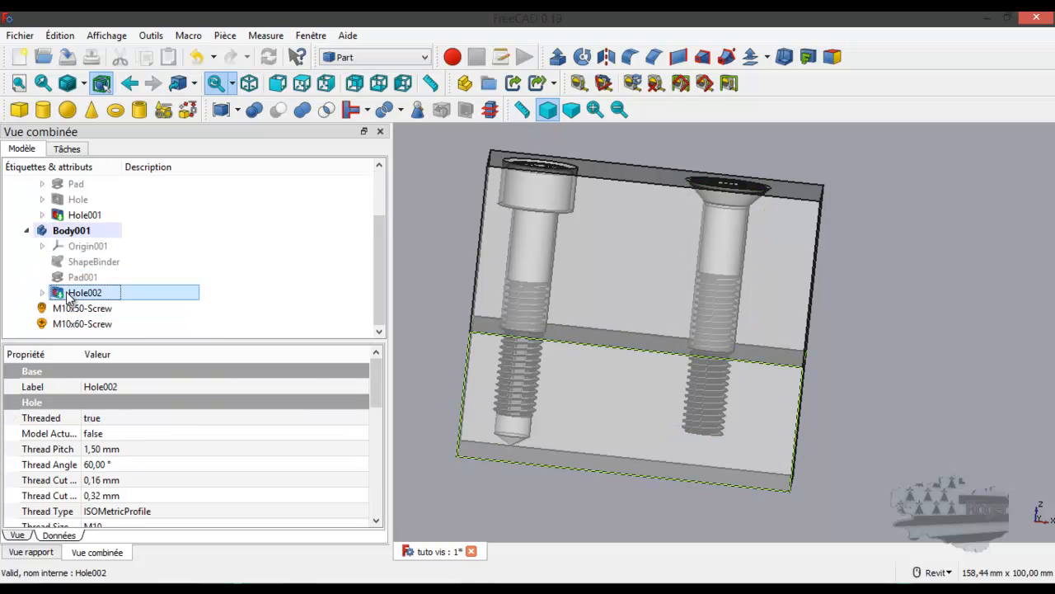
{"action": "left_click", "coordinate": [82, 324], "text": "ctrl"}
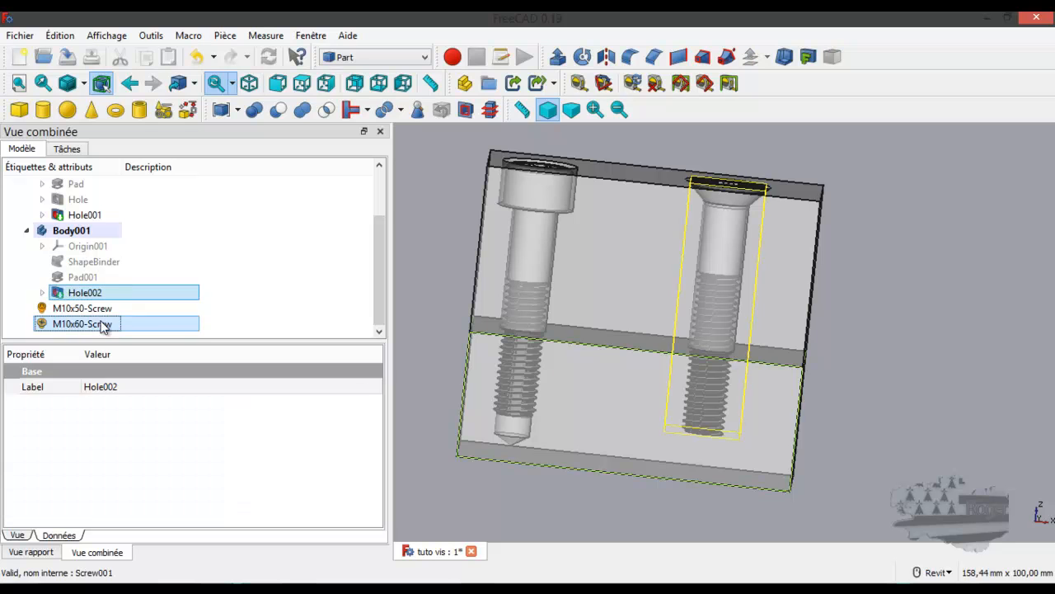
{"action": "left_click", "coordinate": [279, 110]}
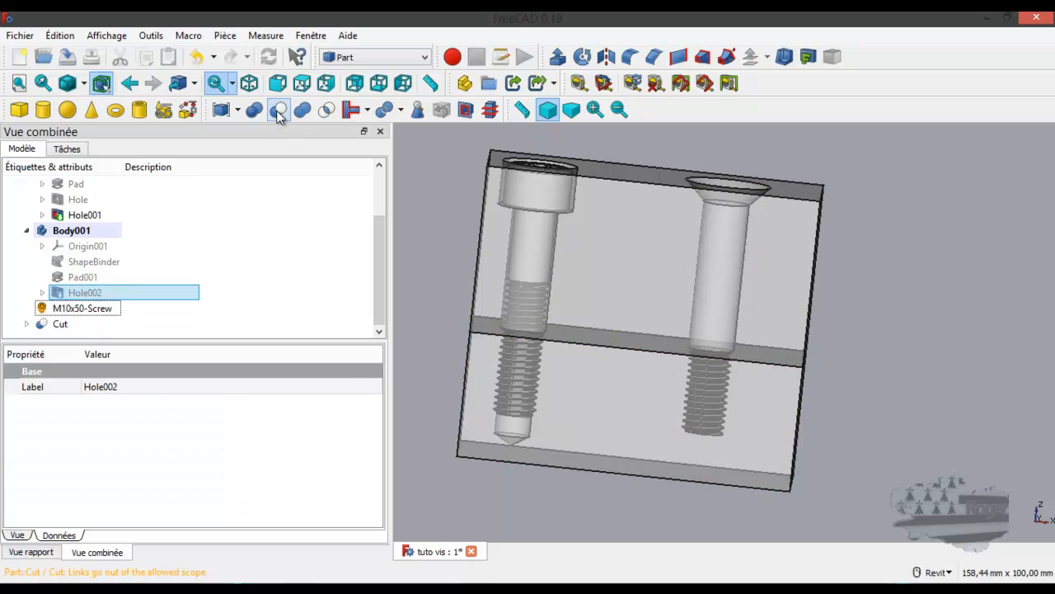
{"action": "scroll", "coordinate": [719, 423], "scroll_direction": "up", "scroll_amount": 2}
{"action": "scroll", "coordinate": [719, 423], "scroll_direction": "down", "scroll_amount": 2}
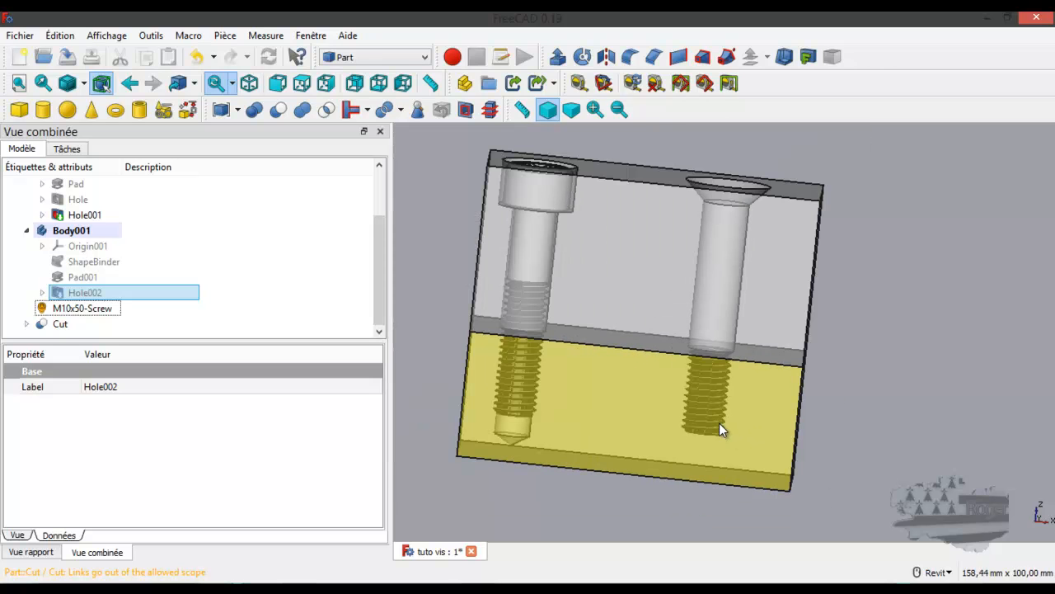
{"action": "middle_click_drag", "start_coordinate": [709, 439], "coordinate": [714, 433], "text": "shift"}
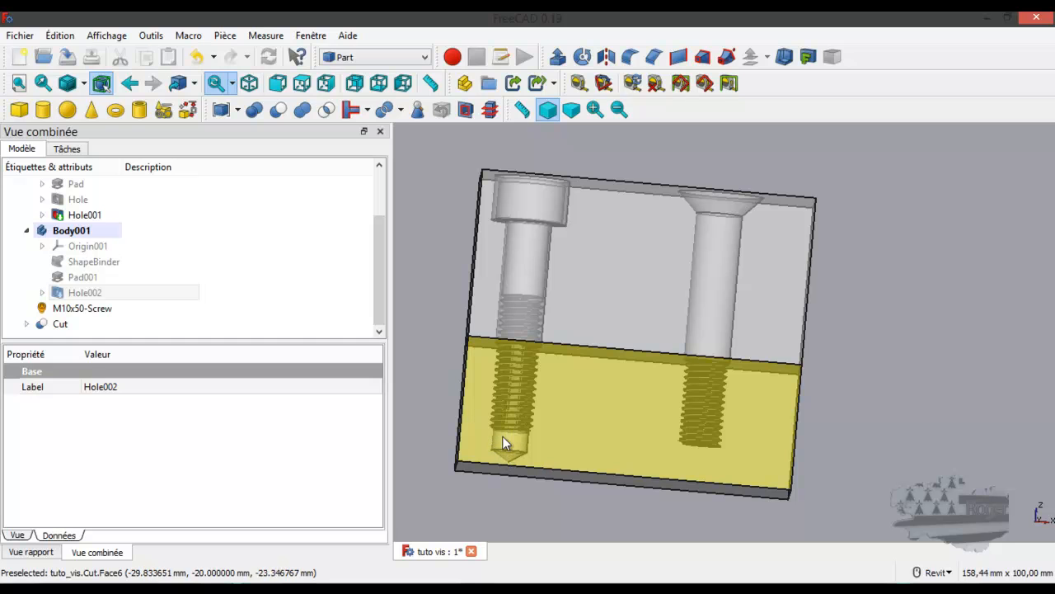
{"action": "middle_click_drag", "start_coordinate": [584, 385], "coordinate": [634, 335], "text": "shift"}
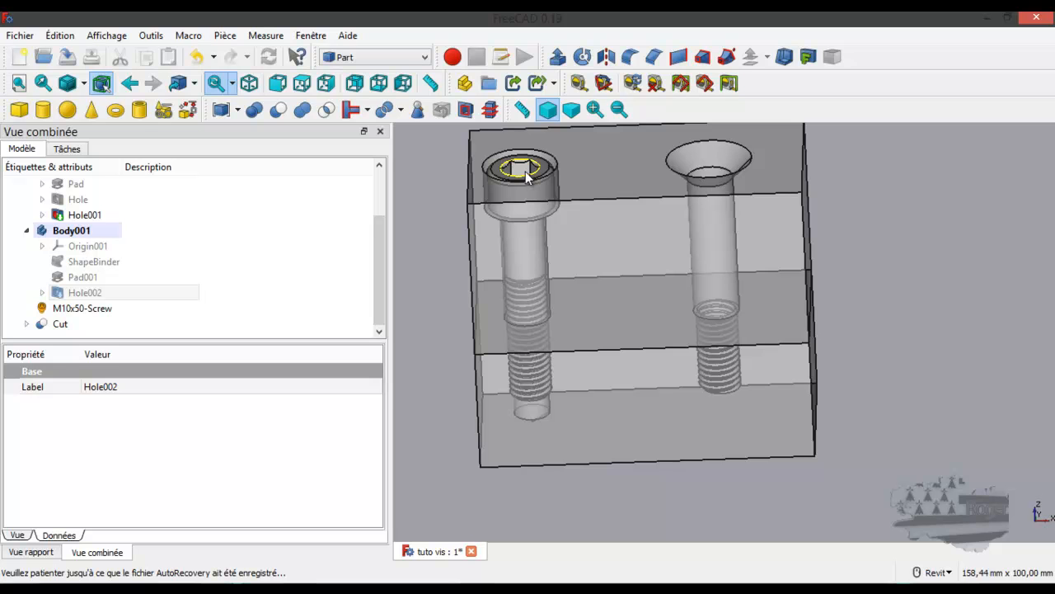
Cut the M10x50 screw from the existing Cut object with a second Boolean subtraction
{"action": "left_click", "coordinate": [70, 312]}
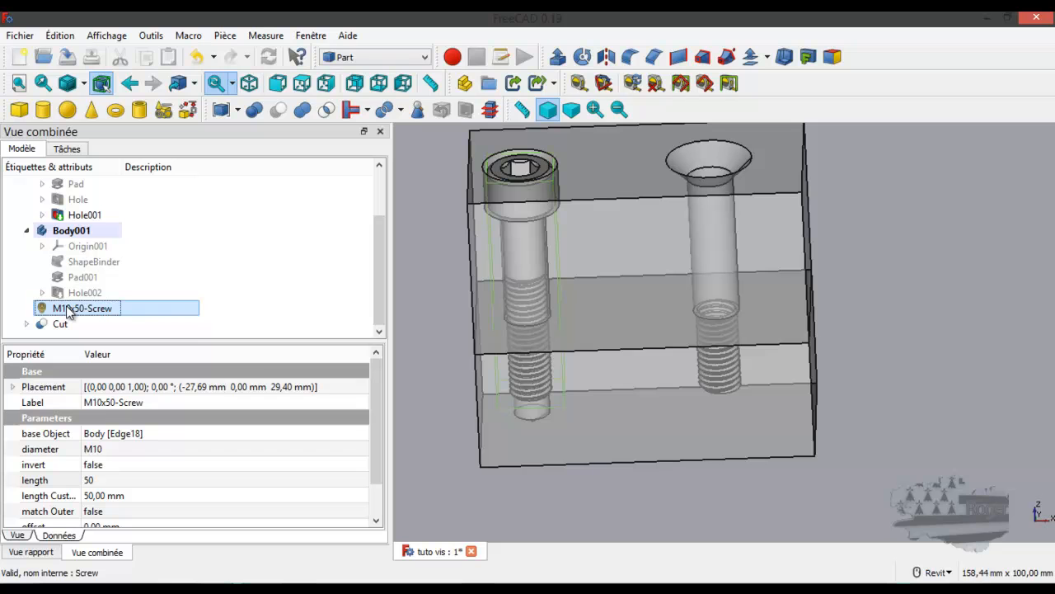
{"action": "left_click", "coordinate": [64, 324]}
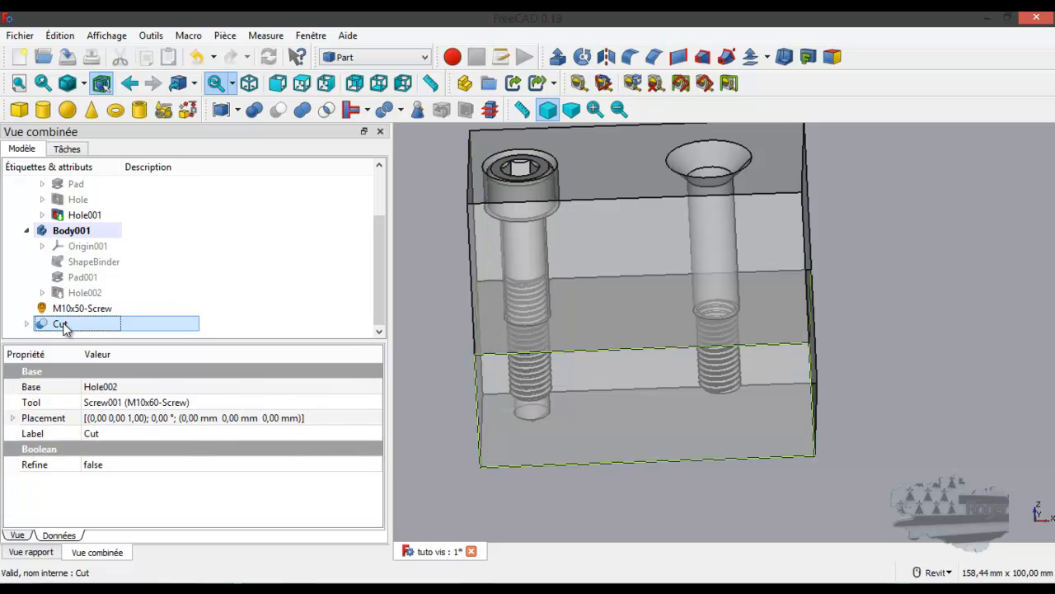
{"action": "left_click", "coordinate": [72, 311], "text": "ctrl"}
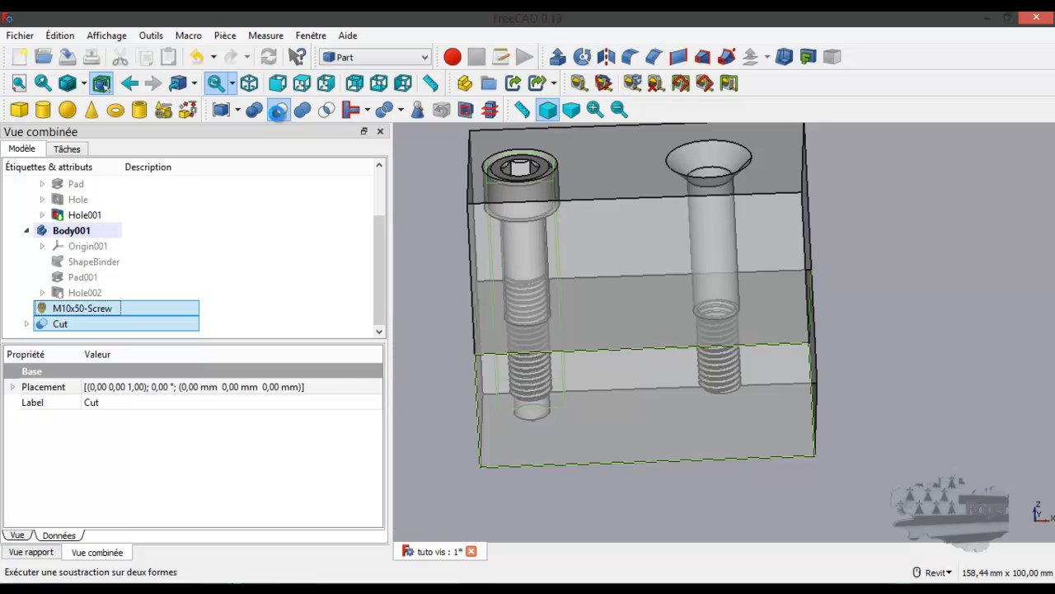
{"action": "left_click", "coordinate": [278, 109]}
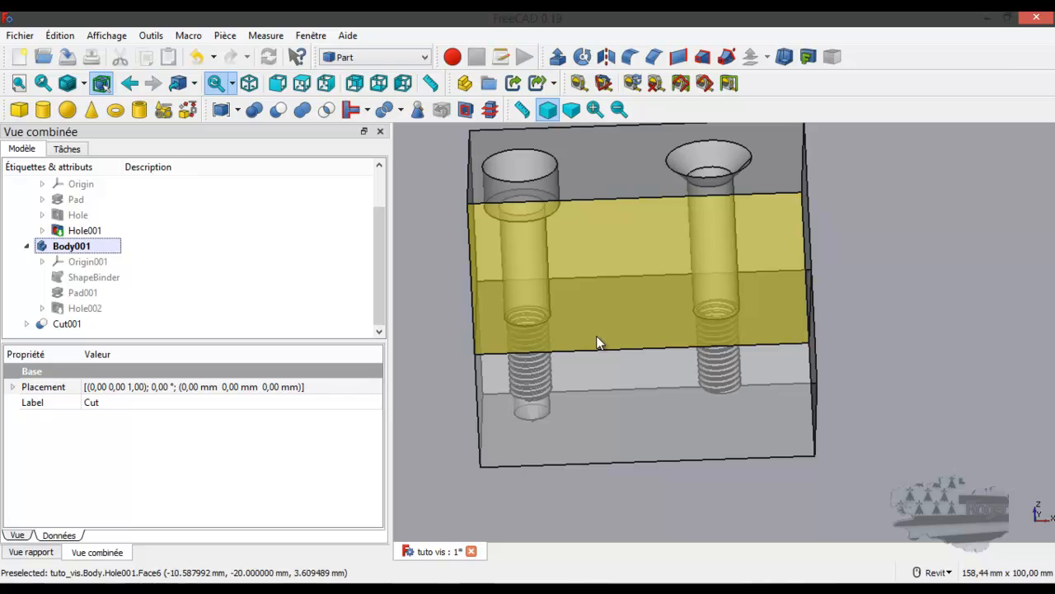
Examine the empty screw holes in both bodies and the threads cut into the lower block
{"action": "left_click_drag", "start_coordinate": [383, 254], "coordinate": [396, 293]}
{"action": "scroll", "coordinate": [697, 313], "scroll_direction": "down", "scroll_amount": 4}
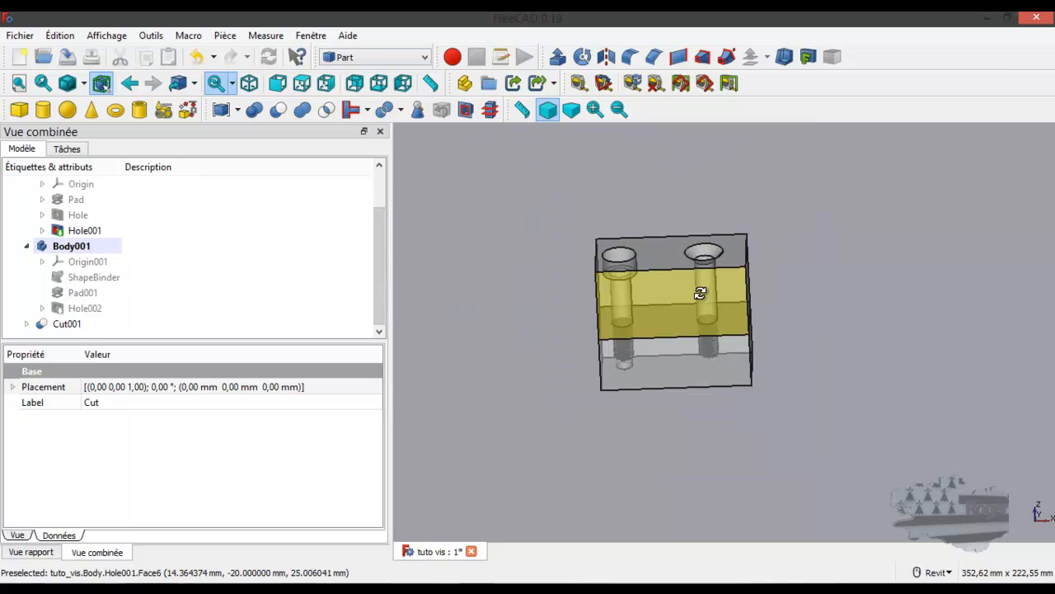
{"action": "middle_click_drag", "start_coordinate": [695, 312], "coordinate": [652, 310], "text": "shift"}
{"action": "scroll", "coordinate": [650, 310], "scroll_direction": "up", "scroll_amount": 5}
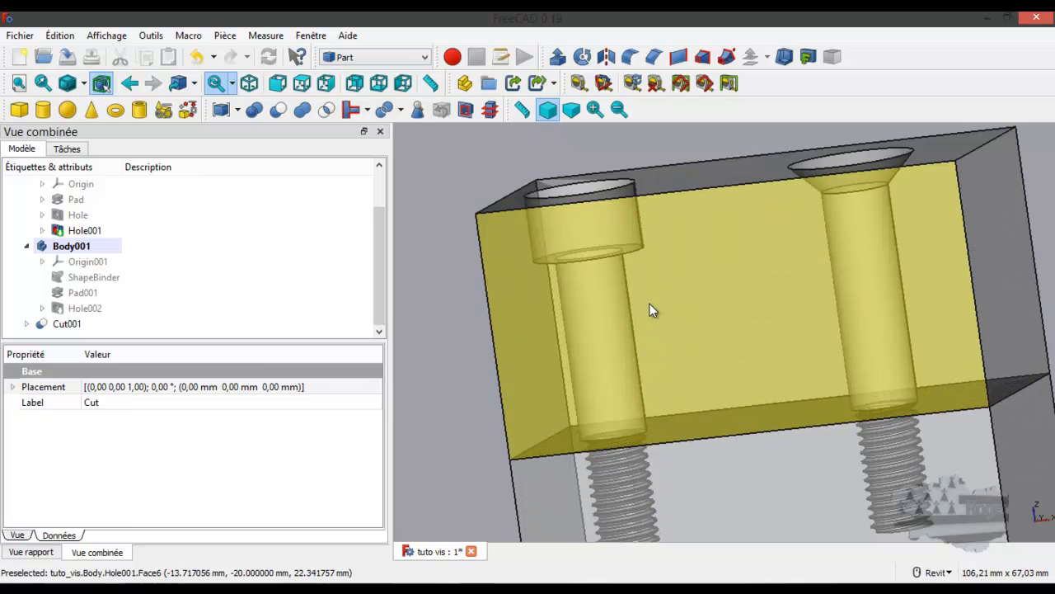
{"action": "scroll", "coordinate": [649, 305], "scroll_direction": "down", "scroll_amount": 2}
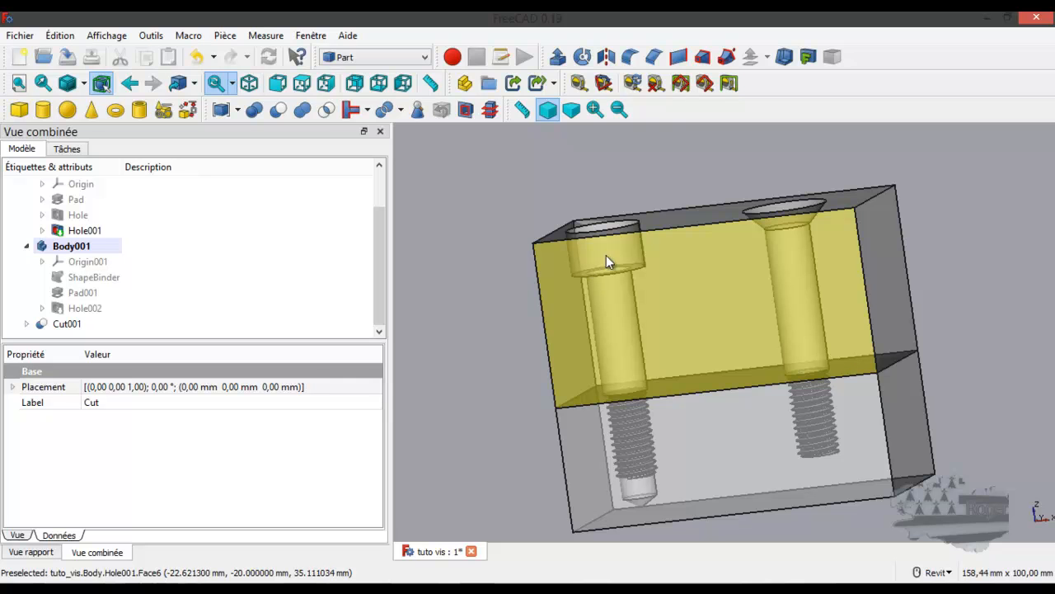
{"action": "scroll", "coordinate": [618, 421], "scroll_direction": "up", "scroll_amount": 3}
{"action": "scroll", "coordinate": [618, 422], "scroll_direction": "down", "scroll_amount": 3}
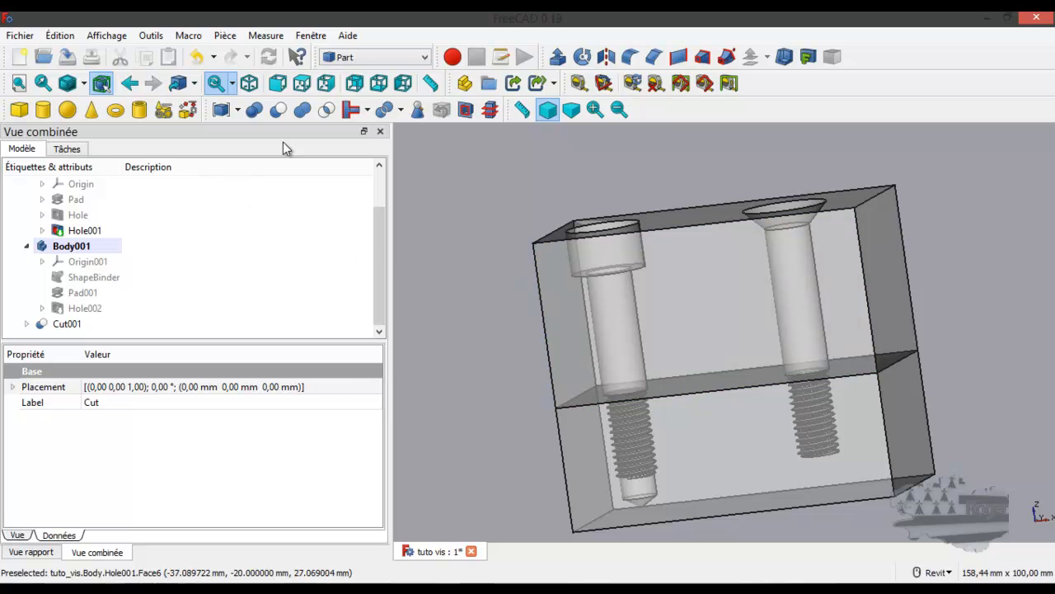
Return to the Fasteners workbench, expand Cut001 and its nested Cut, and select both the M10x60 and M10x50 screws
{"action": "left_click", "coordinate": [379, 57]}
{"action": "left_click", "coordinate": [371, 97]}
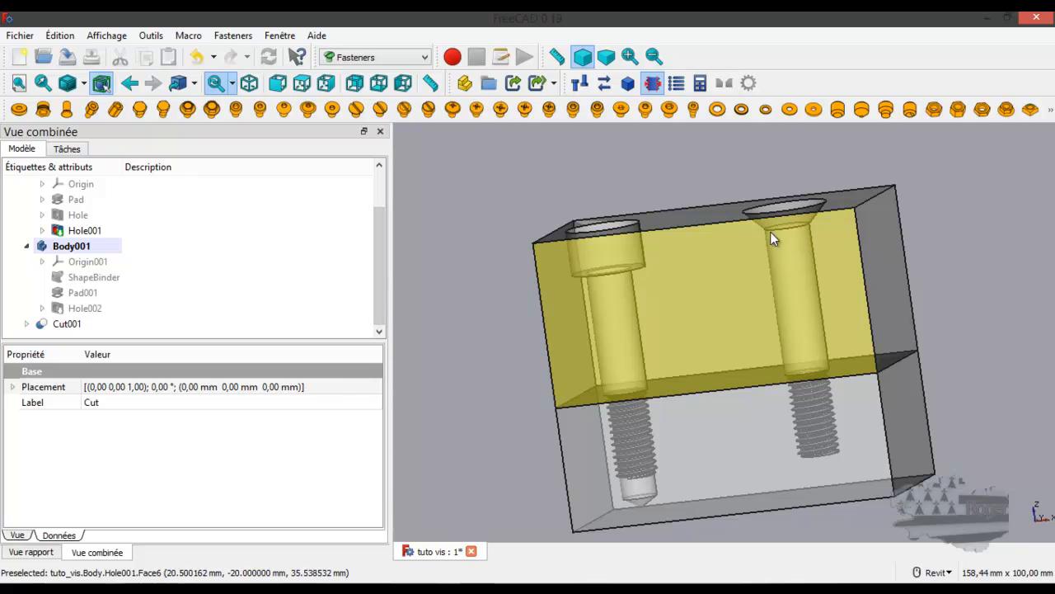
{"action": "left_click_drag", "start_coordinate": [381, 266], "coordinate": [374, 296]}
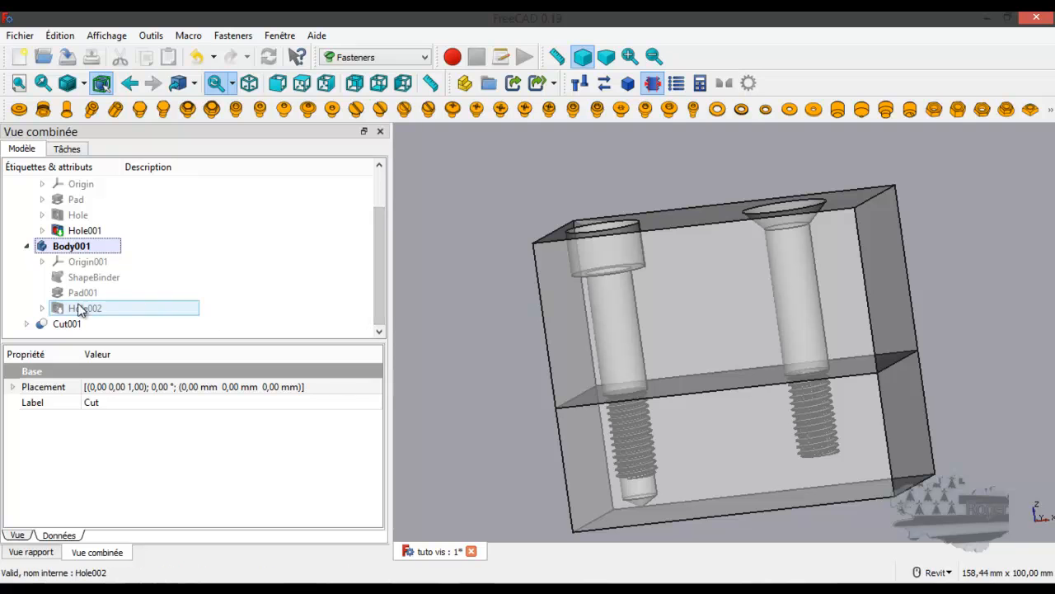
{"action": "left_click", "coordinate": [28, 325]}
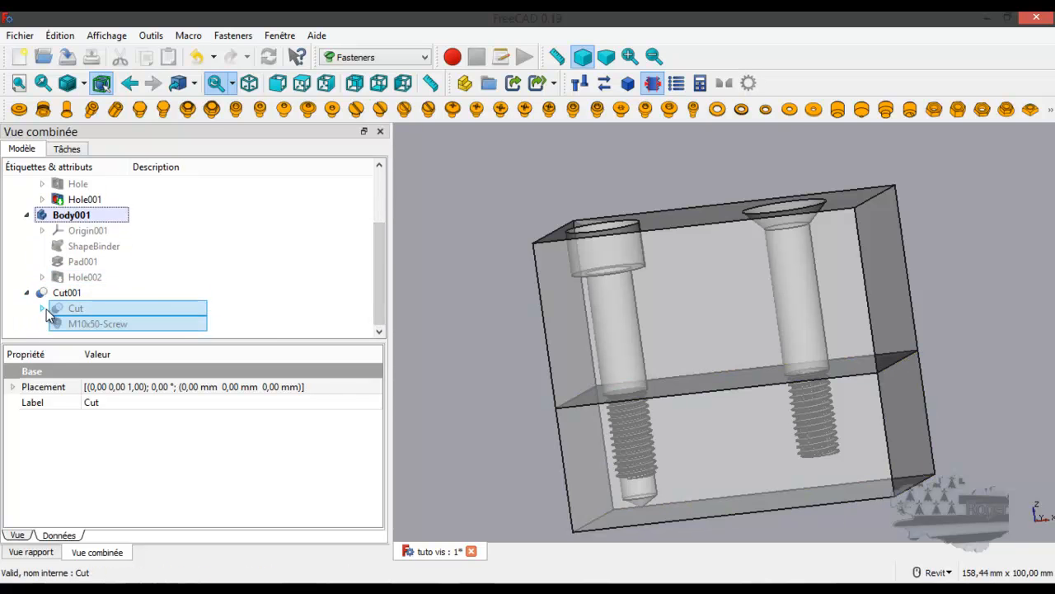
{"action": "left_click", "coordinate": [45, 308]}
{"action": "left_click", "coordinate": [90, 308]}
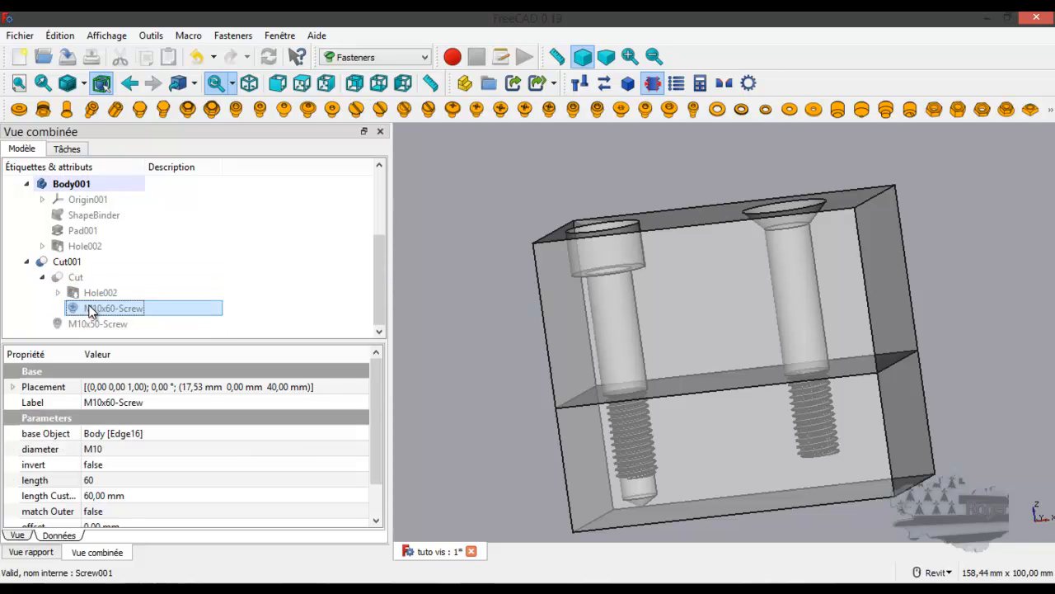
{"action": "left_click", "coordinate": [94, 325], "text": "ctrl"}
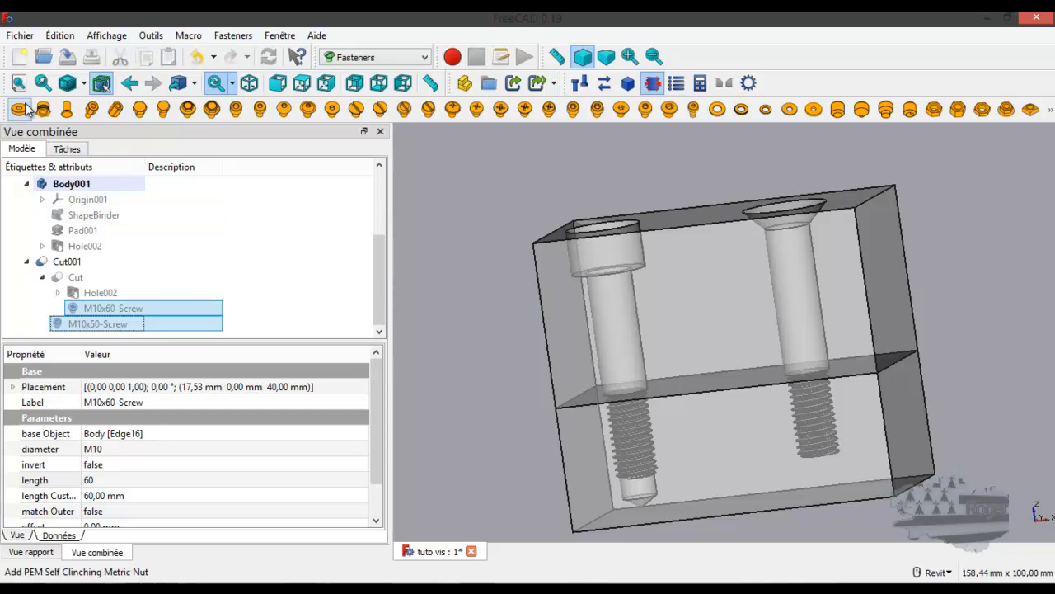
Duplicate the two selected screws with all their dependencies and make the M10x50 copy visible
{"action": "left_click", "coordinate": [22, 39]}
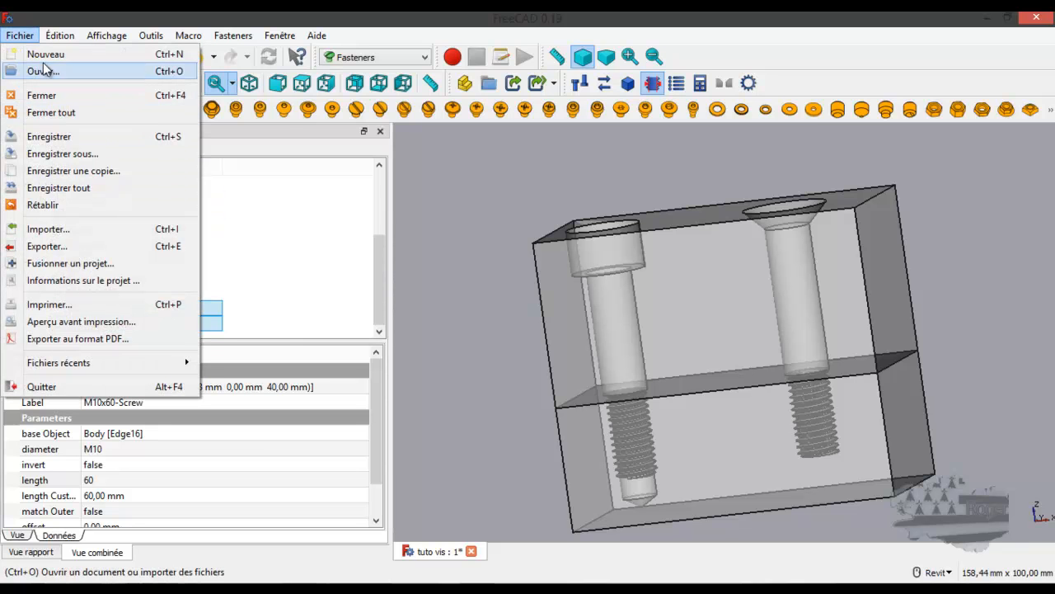
{"action": "mouse_move", "coordinate": [60, 35]}
{"action": "left_click", "coordinate": [91, 146]}
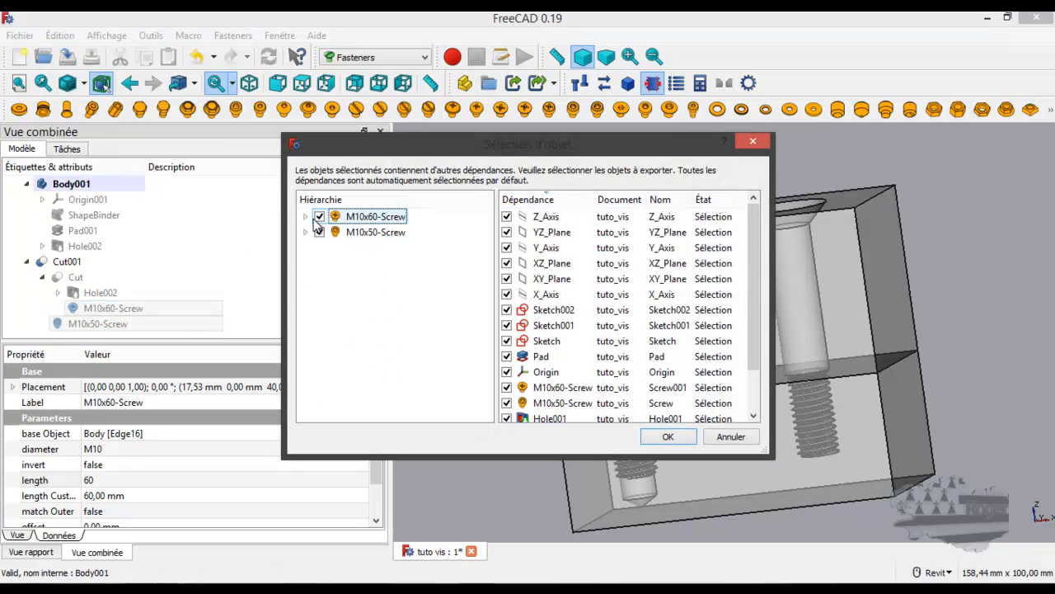
{"action": "left_click", "coordinate": [682, 438]}
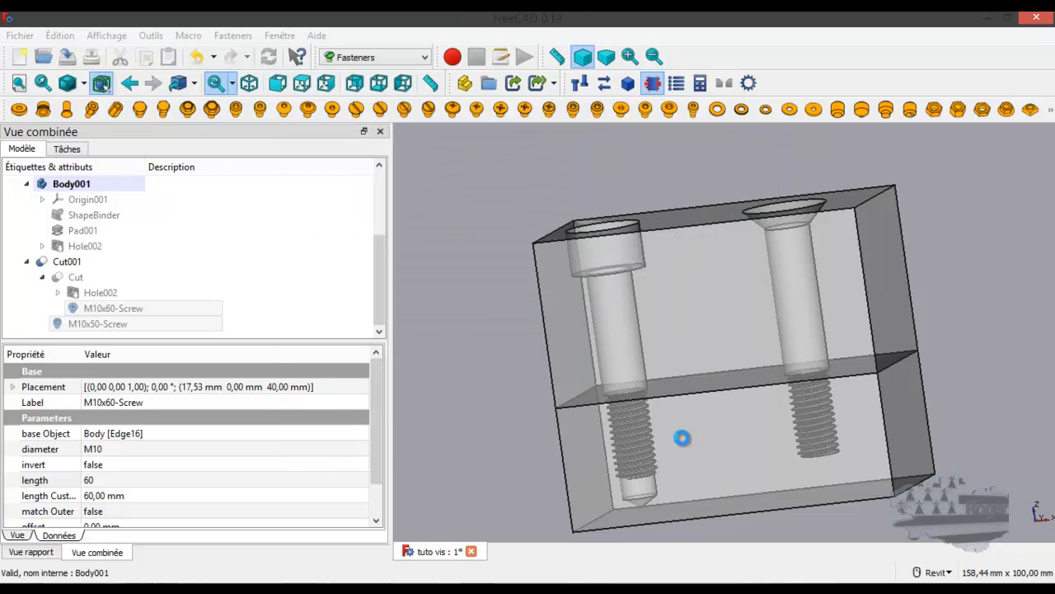
{"action": "left_click_drag", "start_coordinate": [381, 244], "coordinate": [378, 291]}
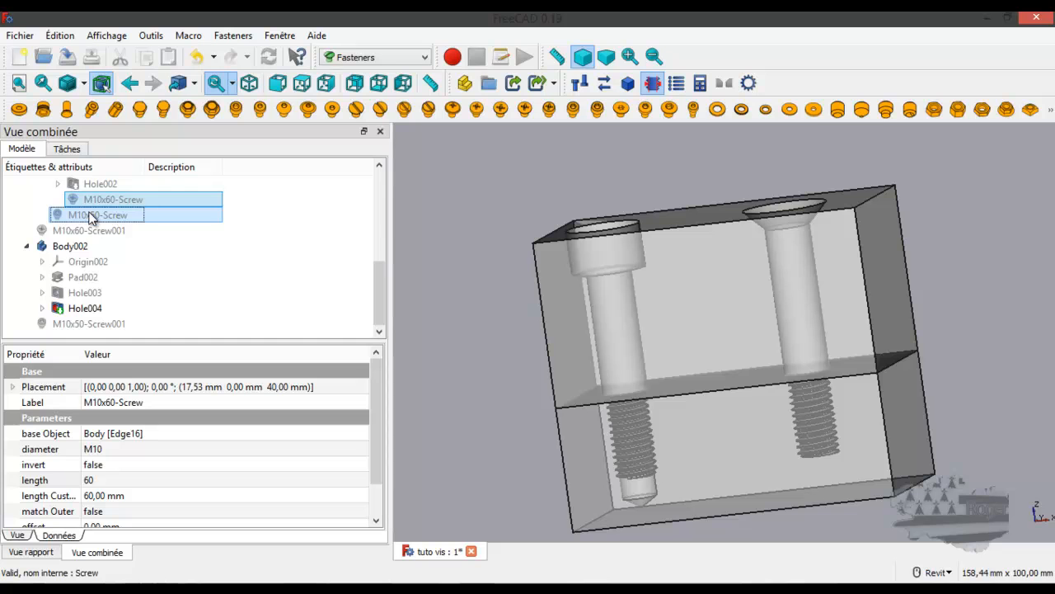
{"action": "scroll", "coordinate": [75, 221], "scroll_direction": "up", "scroll_amount": 1}
{"action": "scroll", "coordinate": [75, 221], "scroll_direction": "down", "scroll_amount": 1}
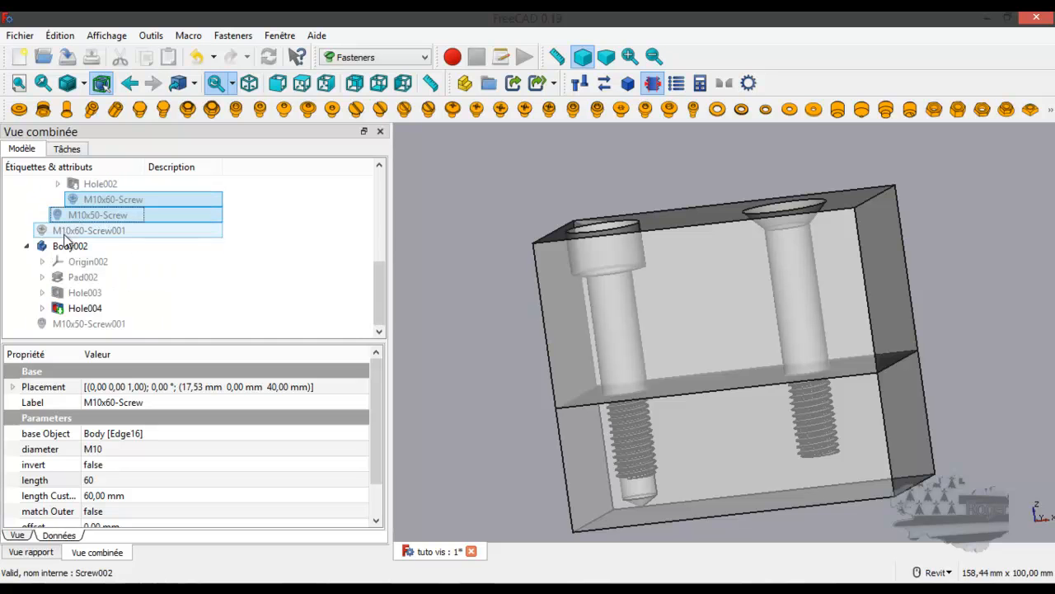
{"action": "left_click", "coordinate": [64, 324]}
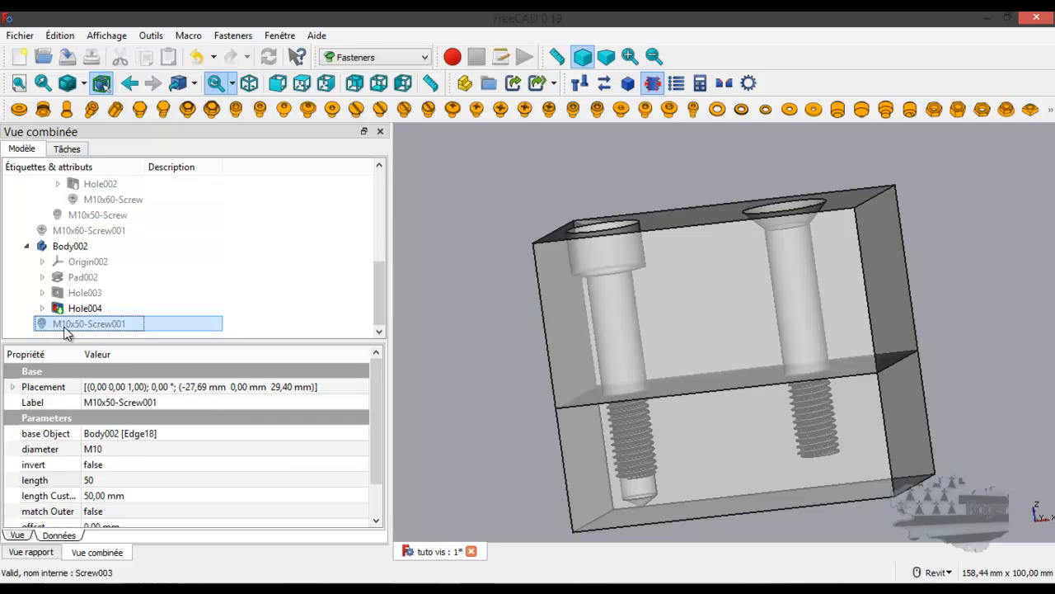
{"action": "key", "text": "space"}
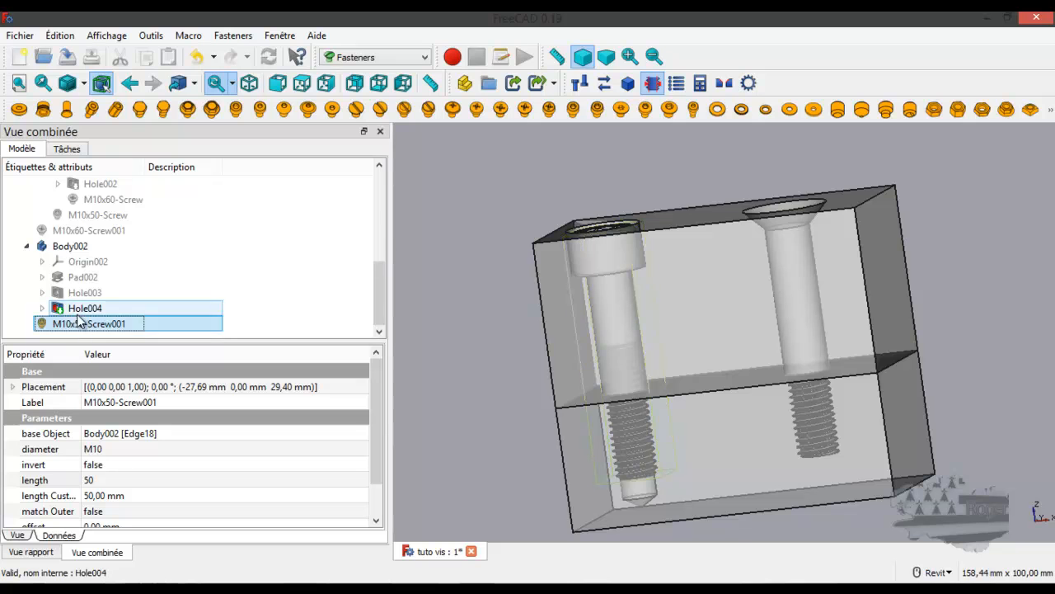
Examine the features inside the duplicated Body002, leaving Pad002's parameters unchanged
{"action": "left_click", "coordinate": [42, 307]}
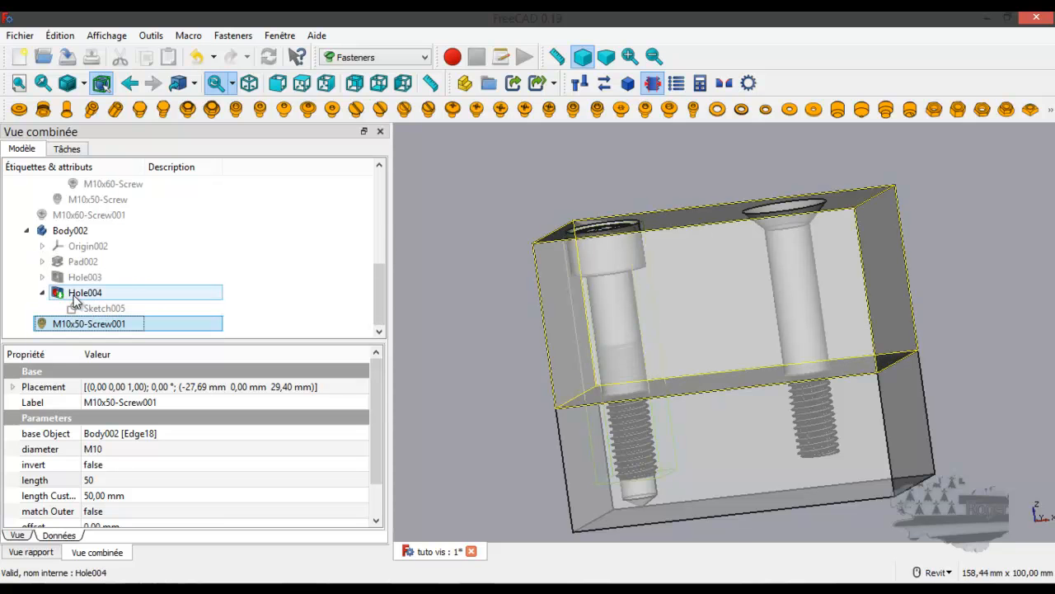
{"action": "left_click", "coordinate": [42, 292]}
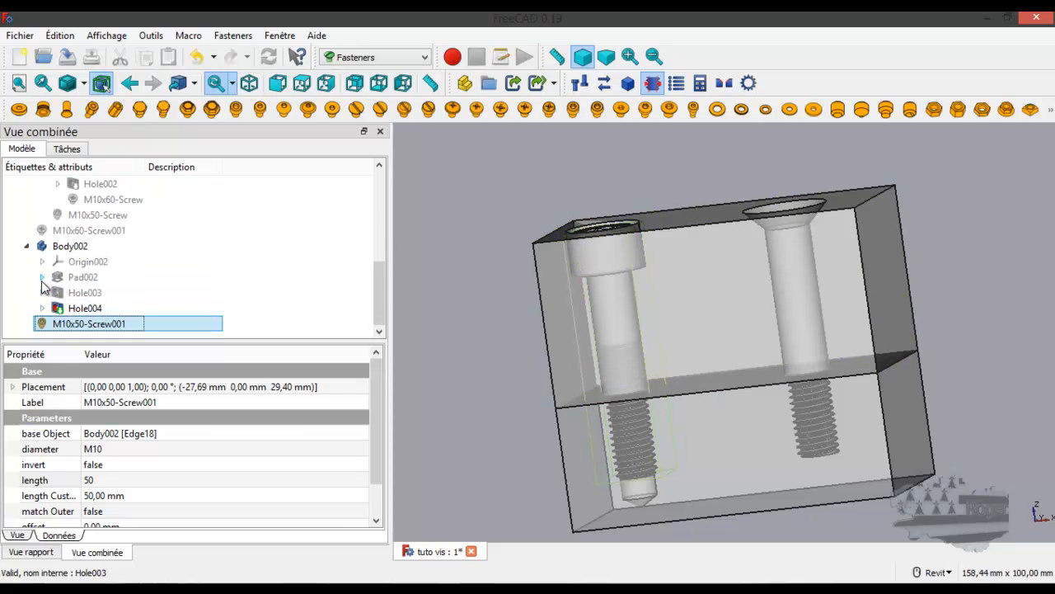
{"action": "left_click", "coordinate": [43, 292]}
{"action": "left_click", "coordinate": [43, 293]}
{"action": "left_click", "coordinate": [43, 278]}
{"action": "double_click", "coordinate": [46, 278]}
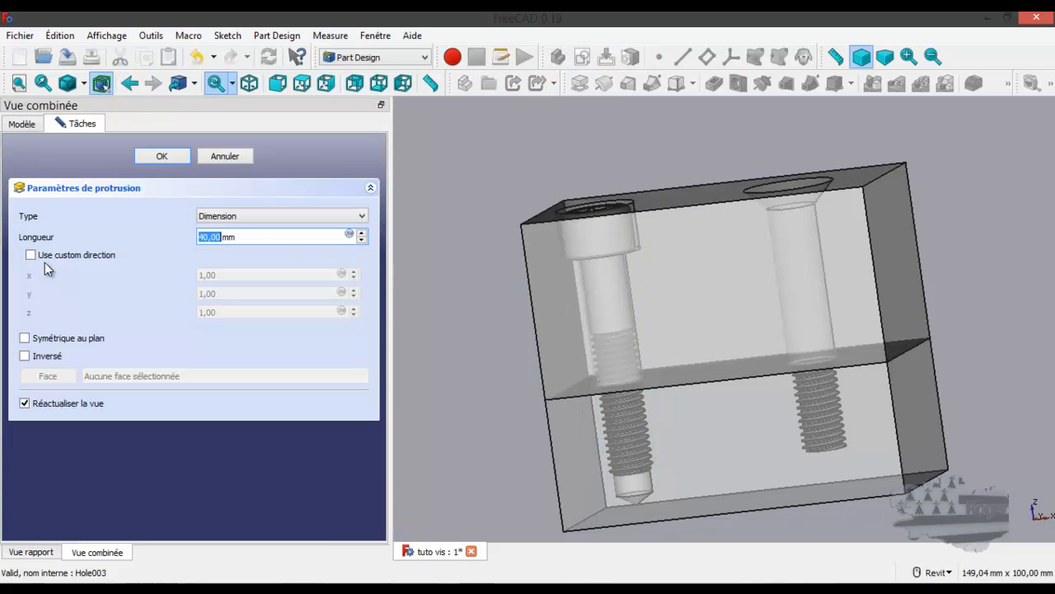
{"action": "left_click", "coordinate": [222, 155]}
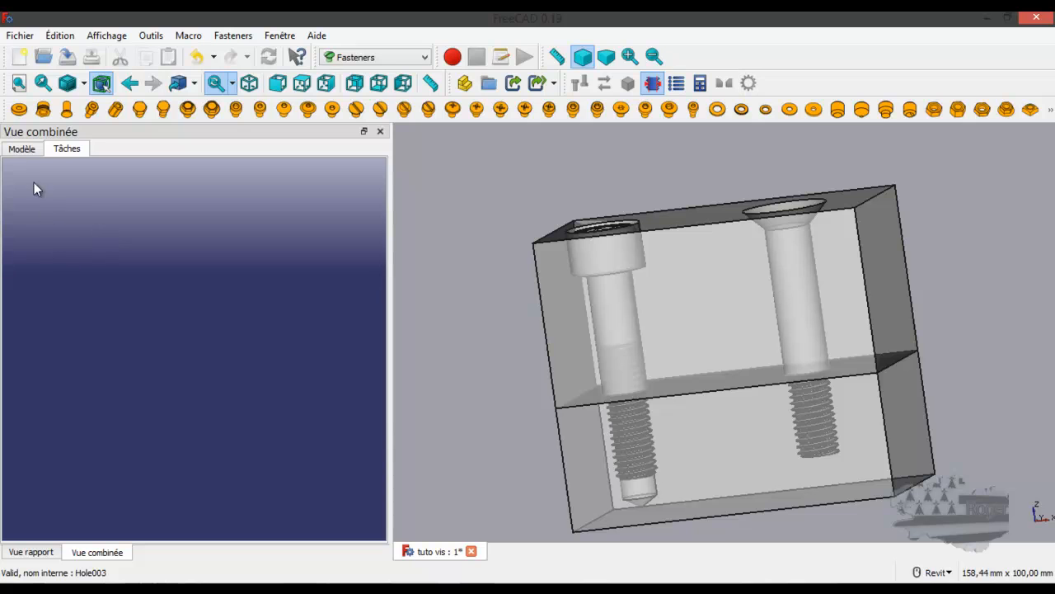
{"action": "left_click", "coordinate": [22, 149]}
{"action": "left_click", "coordinate": [43, 278]}
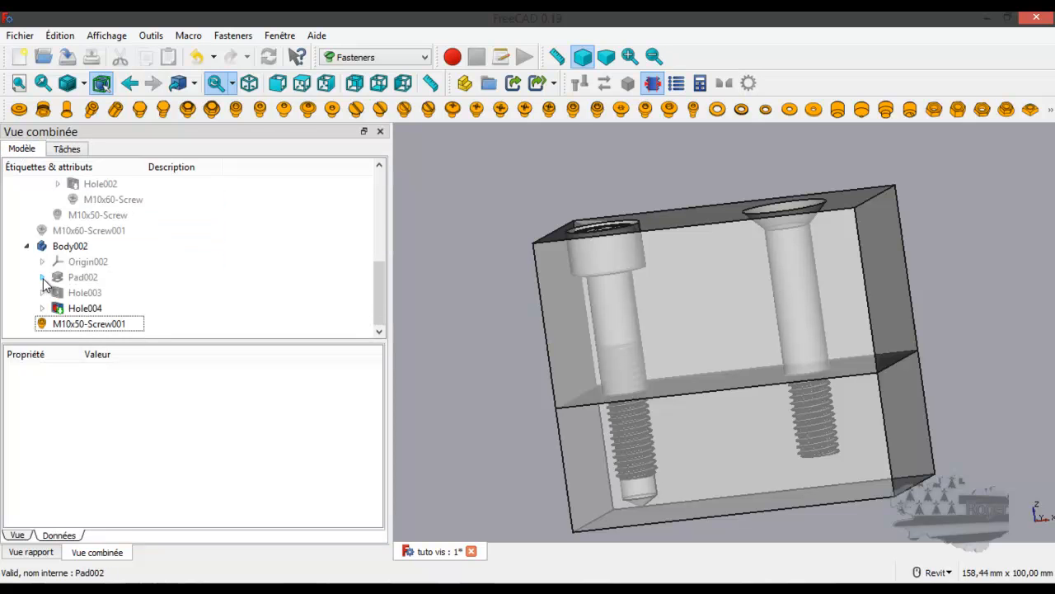
{"action": "left_click", "coordinate": [42, 261]}
{"action": "left_click", "coordinate": [42, 262]}
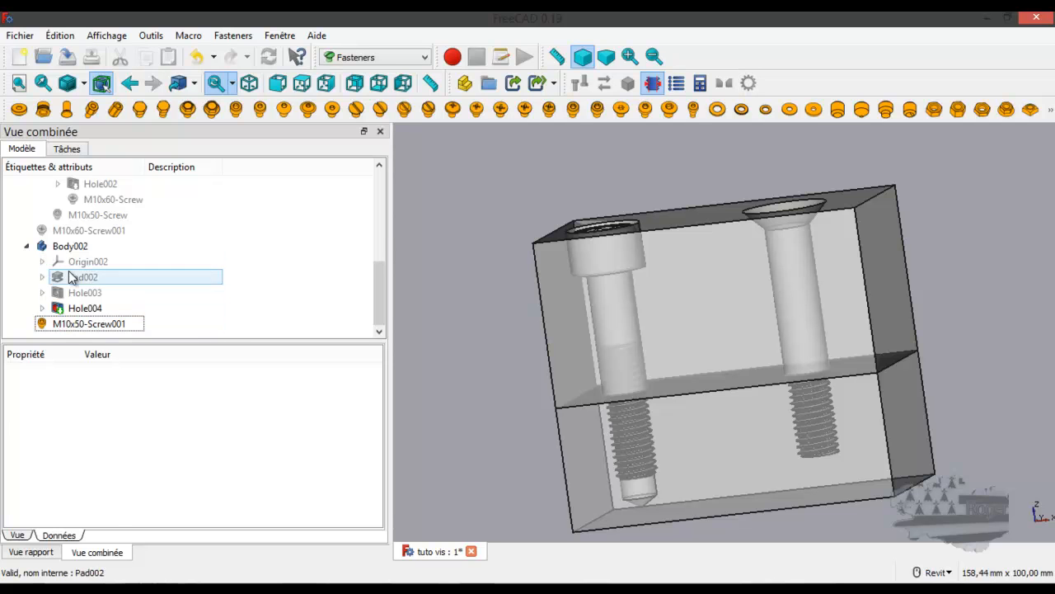
Duplicate M10x60-Screw001 with all its dependencies and make the new M10x60 copy visible
{"action": "left_click", "coordinate": [71, 237]}
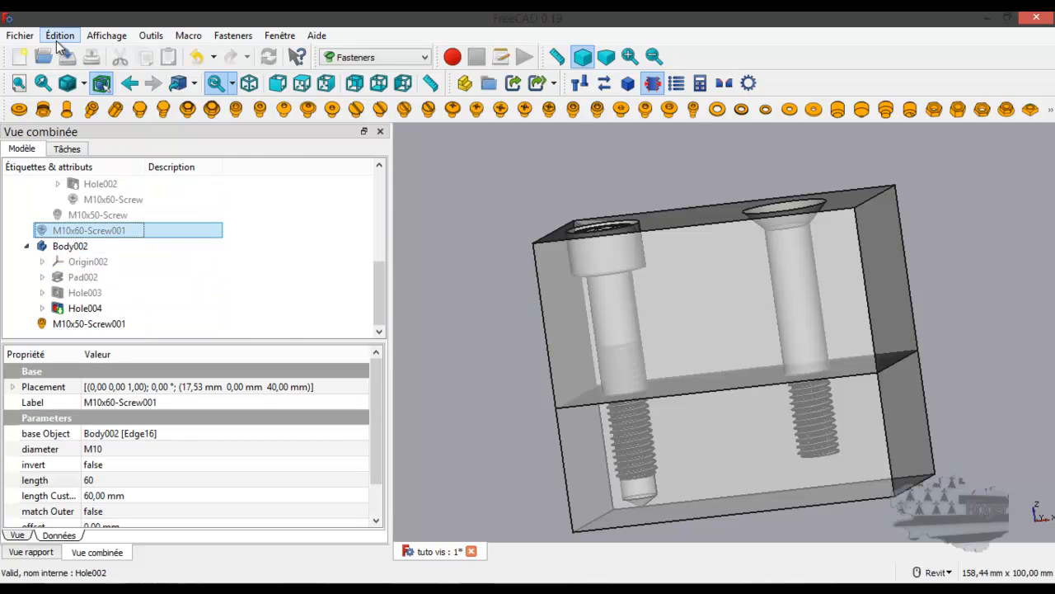
{"action": "left_click", "coordinate": [59, 36]}
{"action": "left_click", "coordinate": [80, 147]}
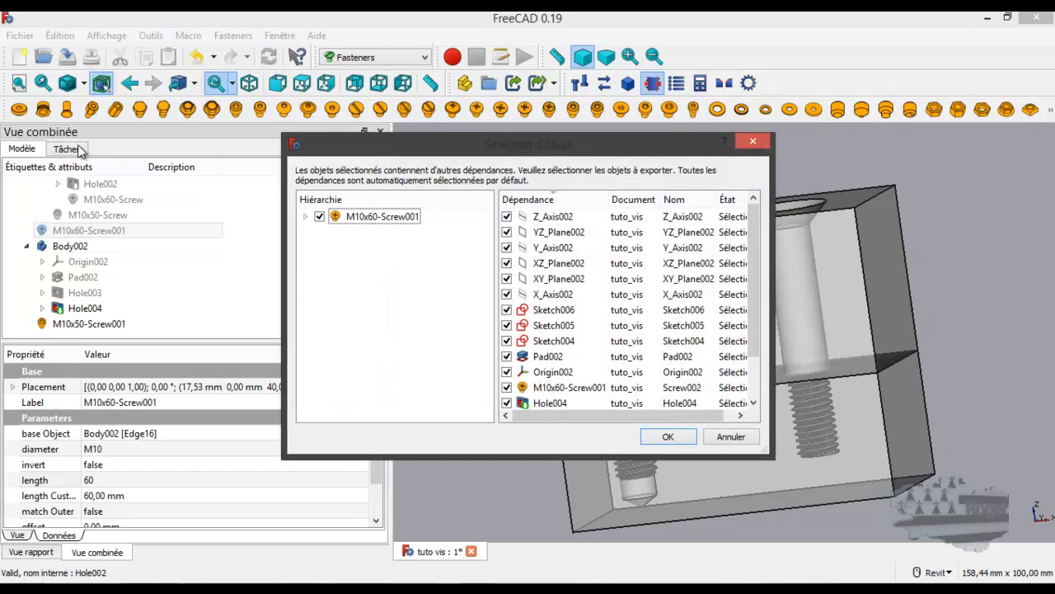
{"action": "left_click", "coordinate": [668, 436]}
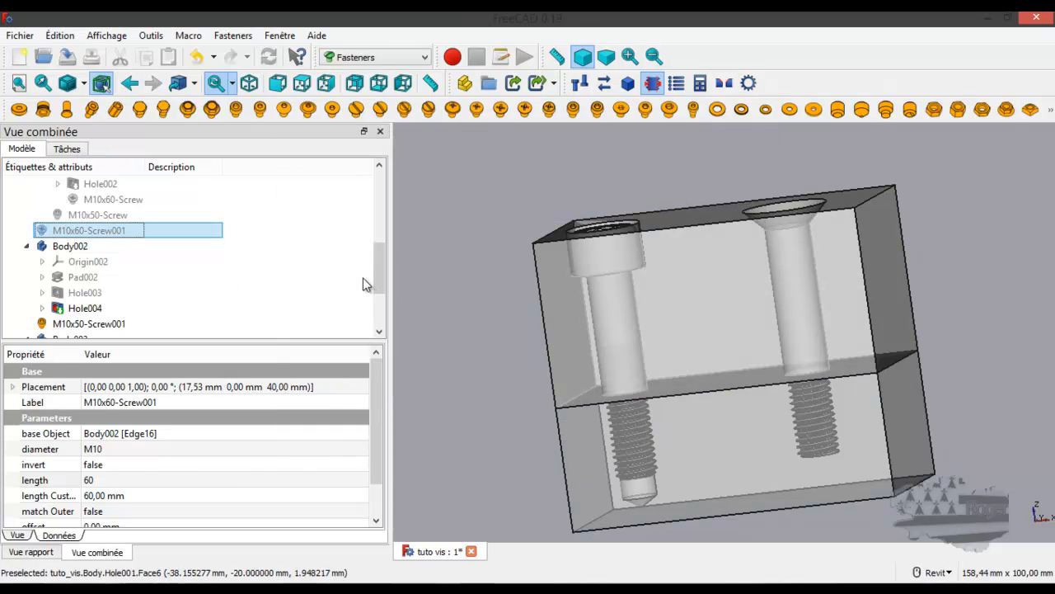
{"action": "left_click", "coordinate": [399, 273]}
{"action": "left_click_drag", "start_coordinate": [379, 265], "coordinate": [382, 318]}
{"action": "left_click", "coordinate": [91, 322]}
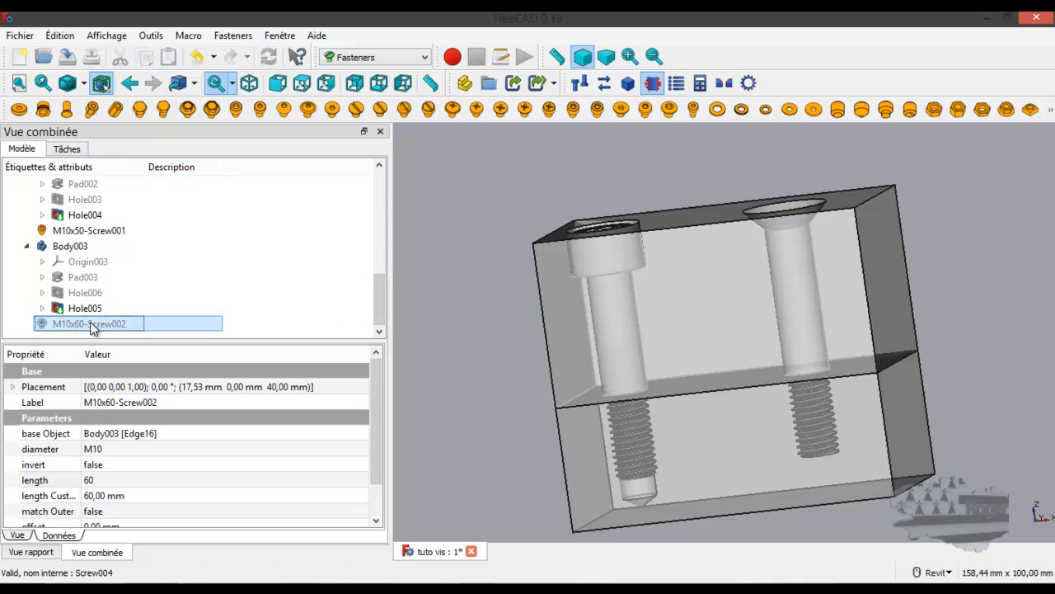
{"action": "key", "text": "space"}
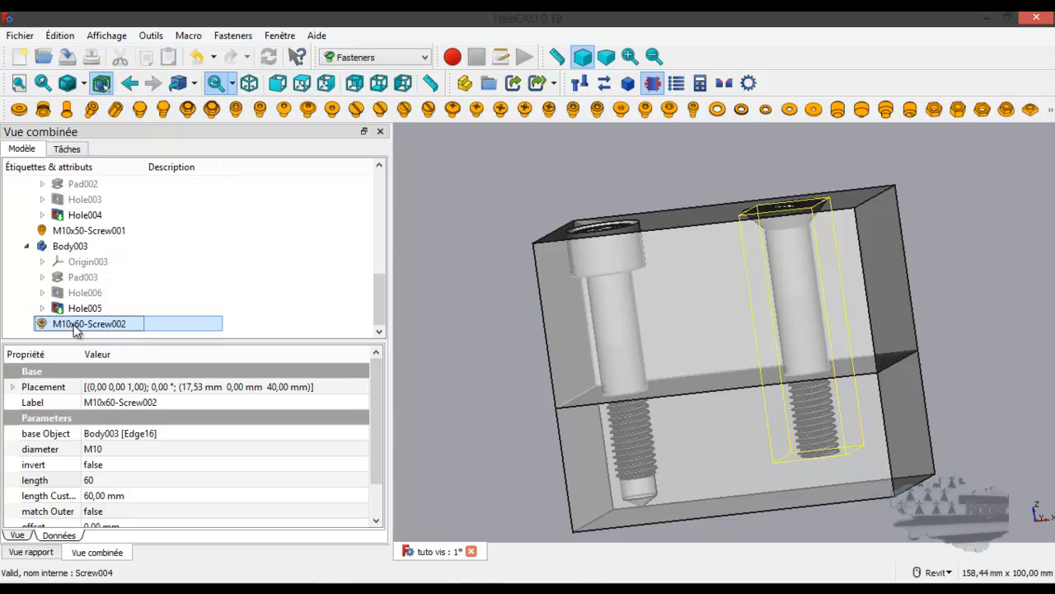
Delete the duplicated bodies Body003 and Body002, accepting that the screws' references may break
{"action": "left_click", "coordinate": [71, 245]}
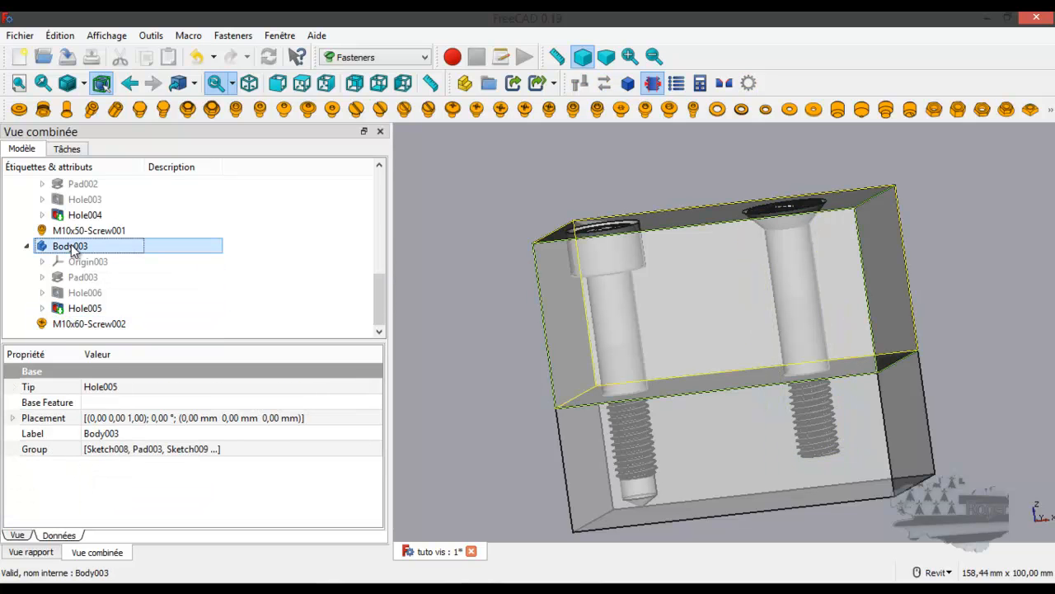
{"action": "key", "text": "Delete"}
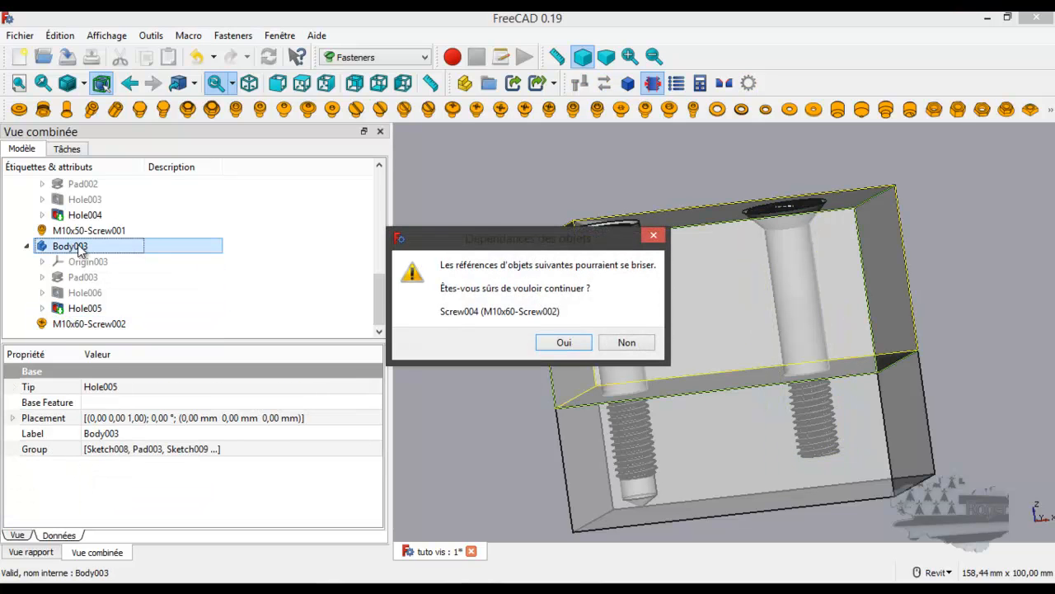
{"action": "left_click", "coordinate": [563, 343]}
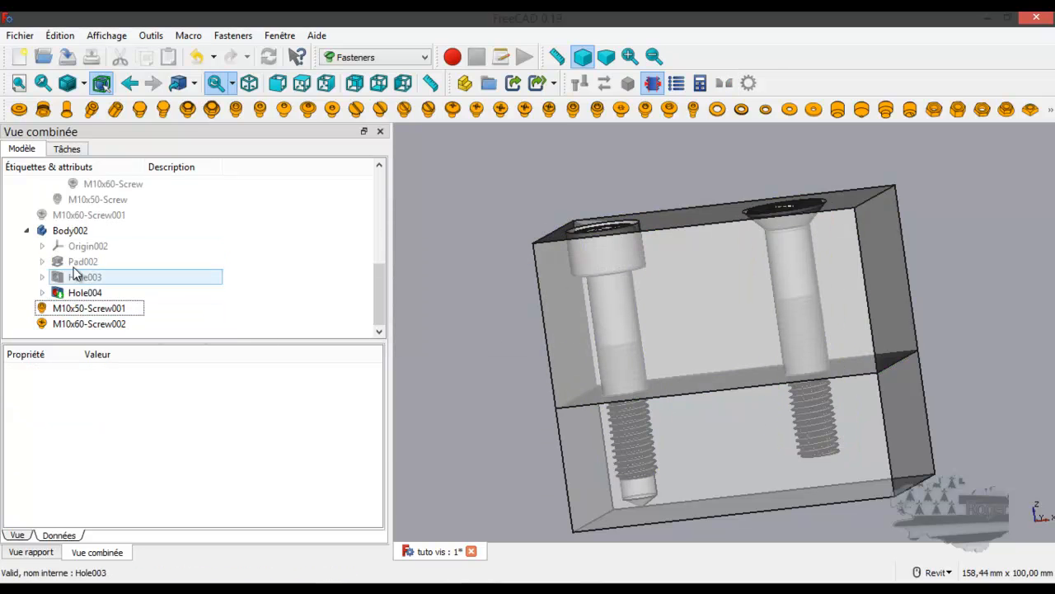
{"action": "left_click", "coordinate": [71, 232]}
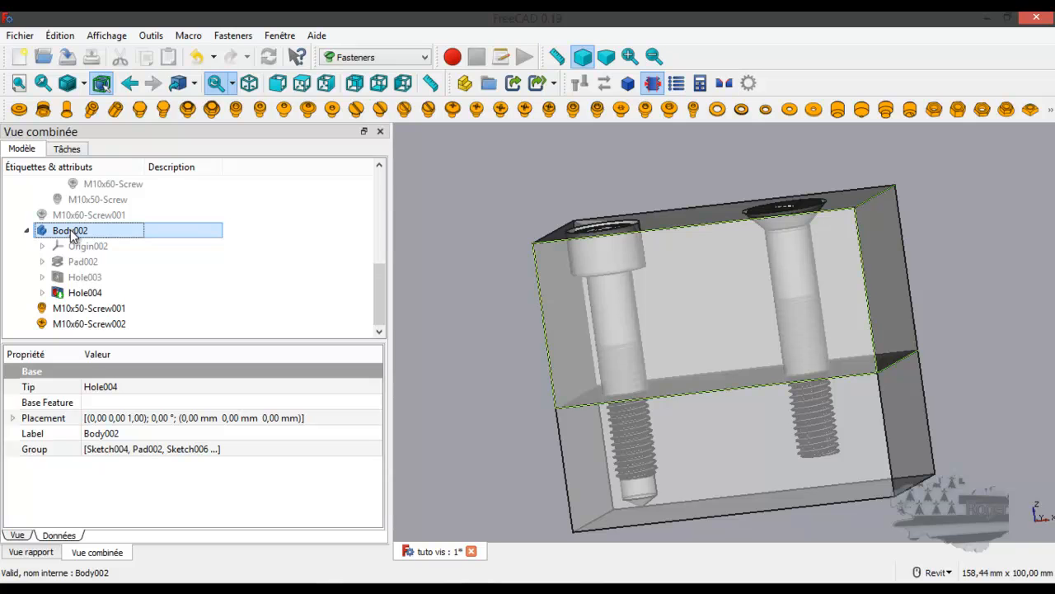
{"action": "key", "text": "Delete"}
{"action": "left_click", "coordinate": [564, 349]}
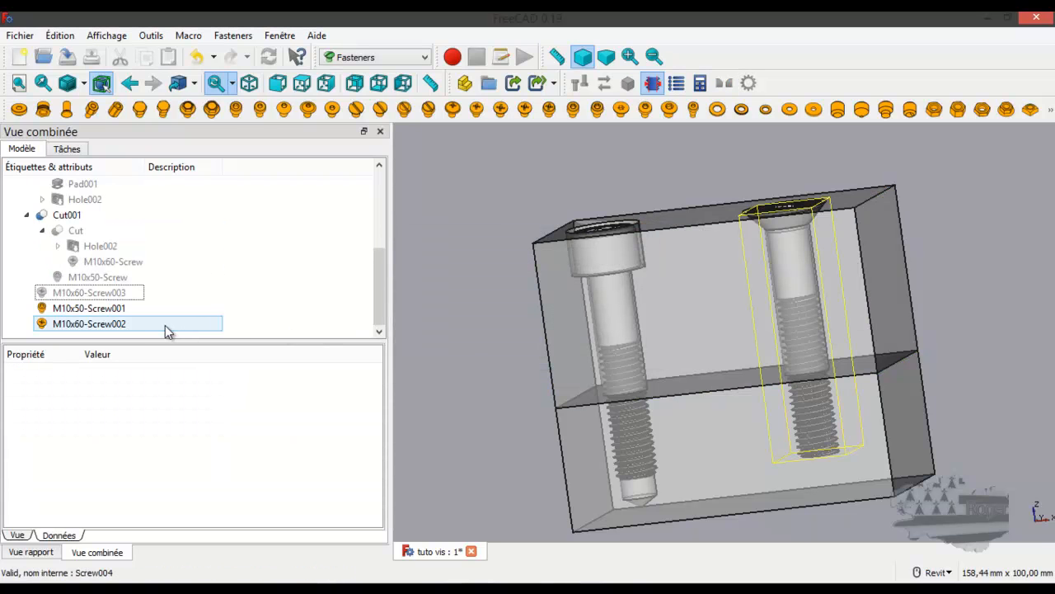
Collapse Cut001 in the tree and hide Cut001, Body001 and Body to isolate the two duplicated screws
{"action": "left_click", "coordinate": [29, 216]}
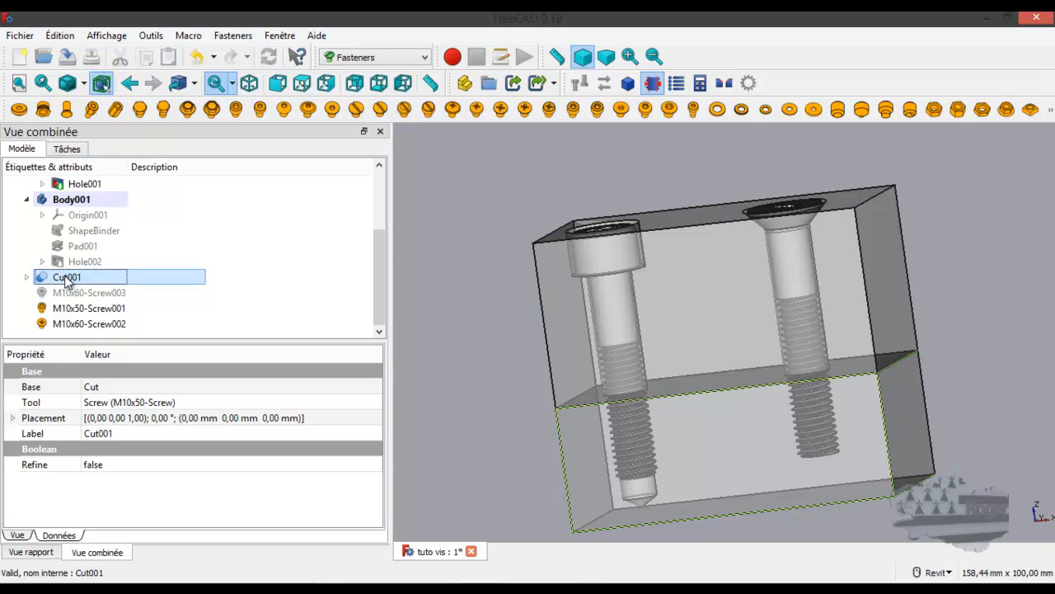
{"action": "key", "text": "space"}
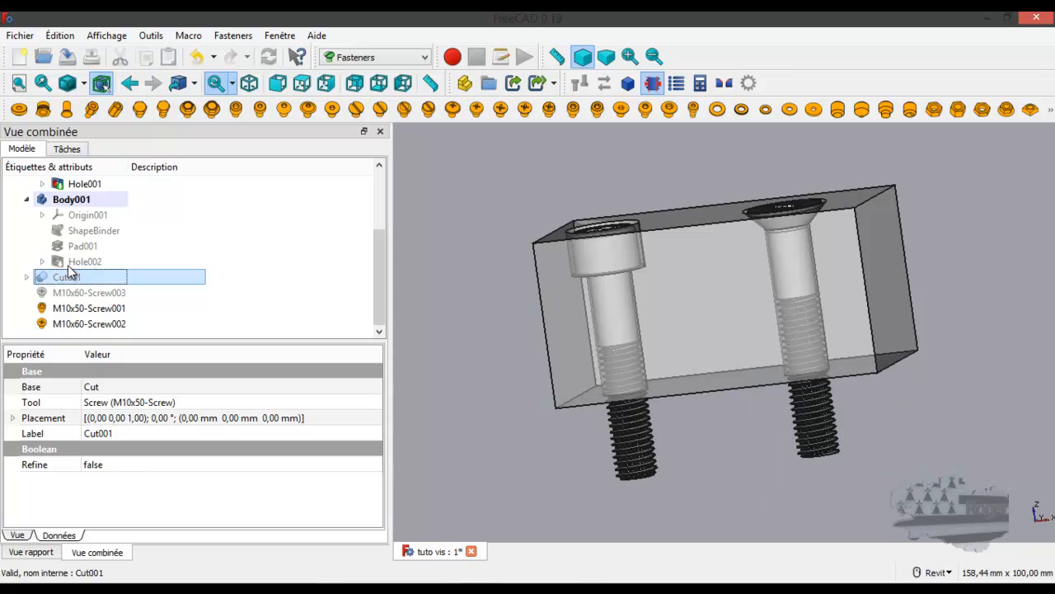
{"action": "left_click", "coordinate": [68, 201]}
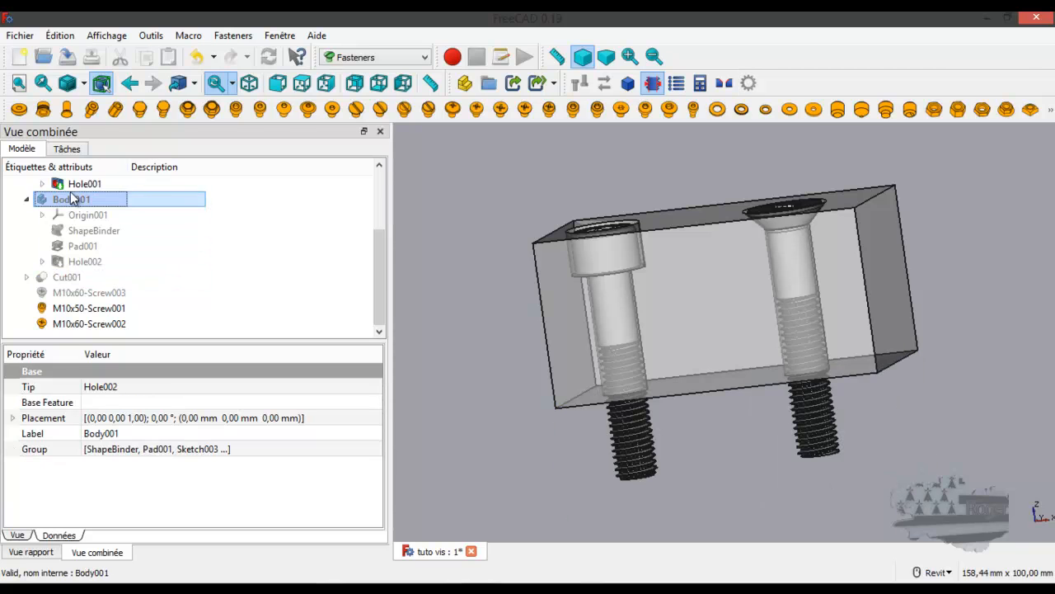
{"action": "left_click", "coordinate": [73, 184]}
{"action": "scroll", "coordinate": [67, 215], "scroll_direction": "up", "scroll_amount": 1}
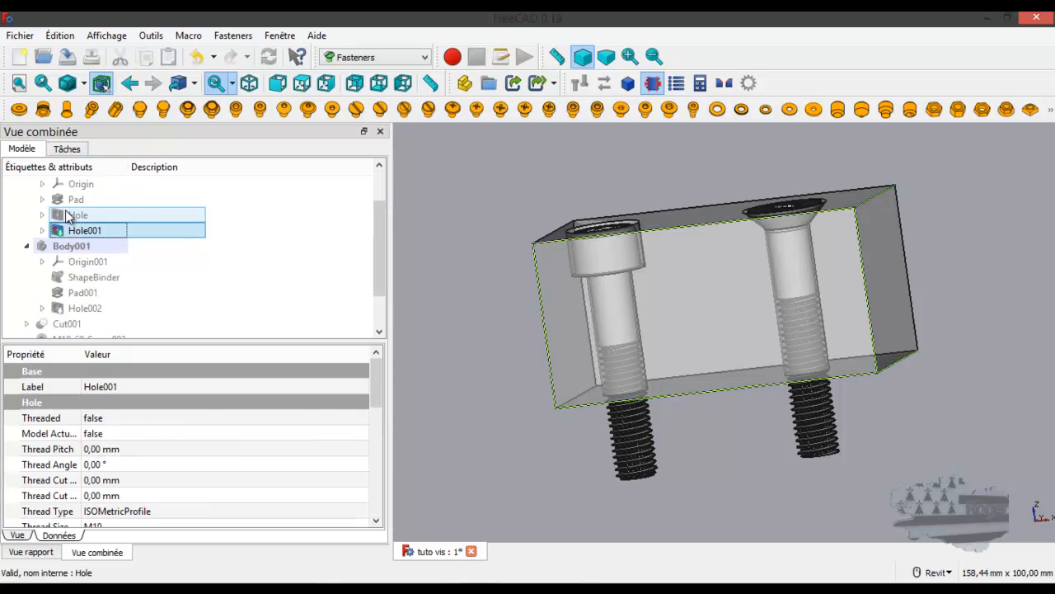
{"action": "scroll", "coordinate": [68, 216], "scroll_direction": "up", "scroll_amount": 1}
{"action": "left_click", "coordinate": [65, 213]}
{"action": "key", "text": "space"}
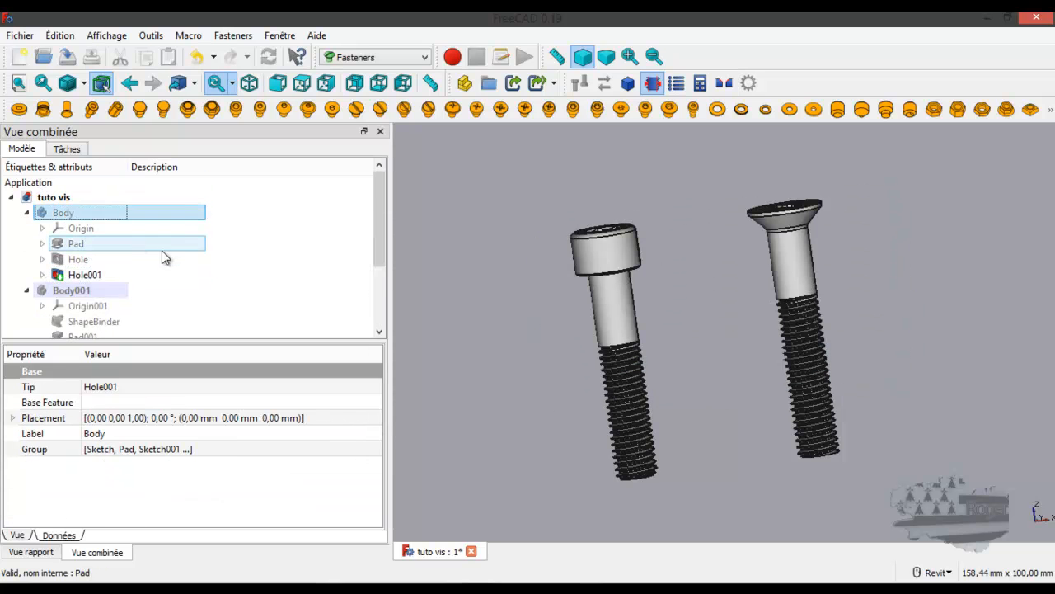
{"action": "scroll", "coordinate": [162, 249], "scroll_direction": "down", "scroll_amount": 2}
{"action": "scroll", "coordinate": [729, 298], "scroll_direction": "up", "scroll_amount": 2}
{"action": "scroll", "coordinate": [730, 298], "scroll_direction": "down", "scroll_amount": 2}
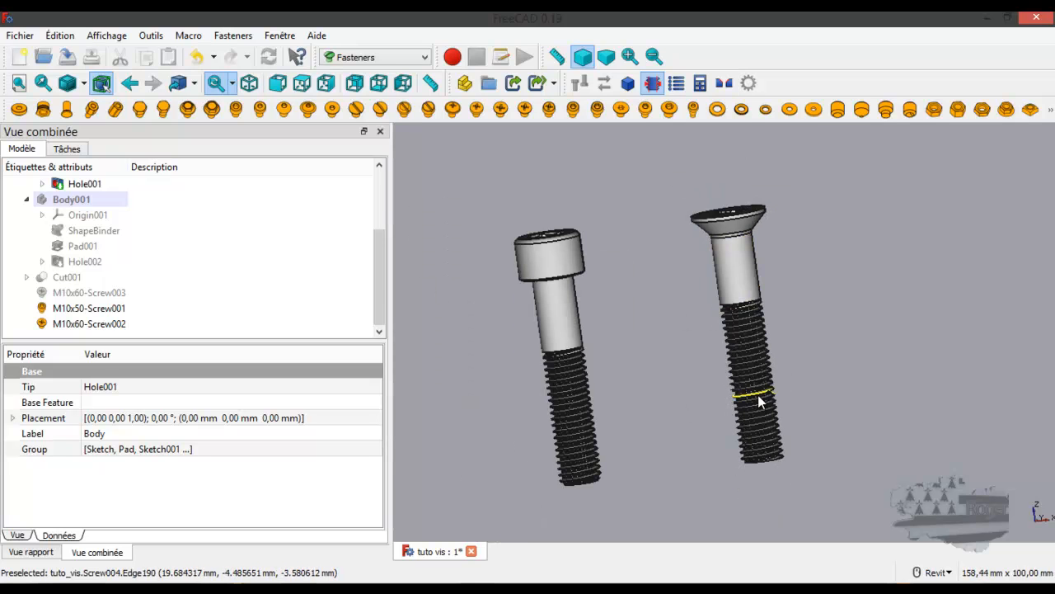